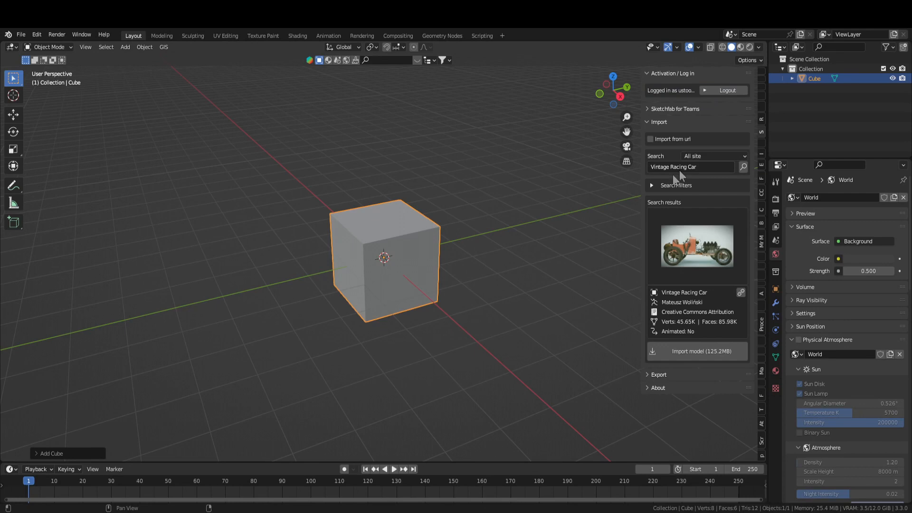
- Delete the default cube and import the Vintage Racing Car model from the Sketchfab search results
left_click_drag(464, 185, 399, 241)
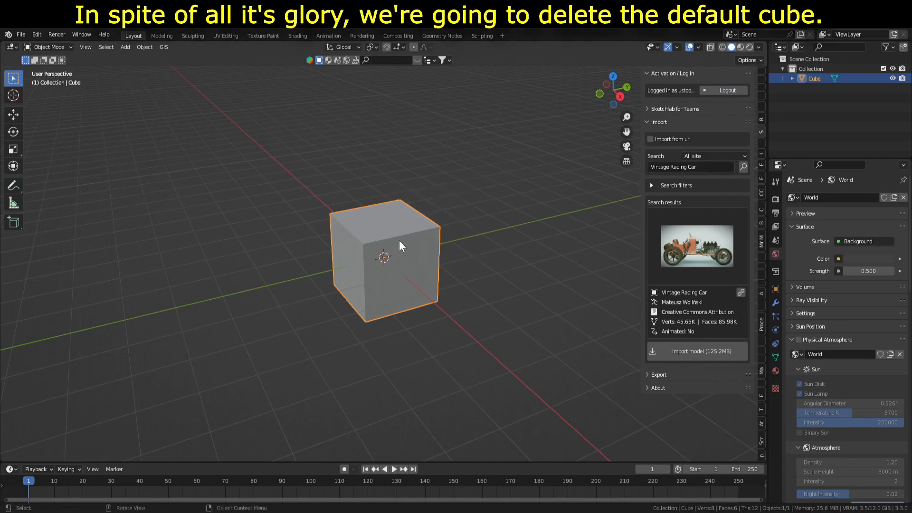
key("Delete")
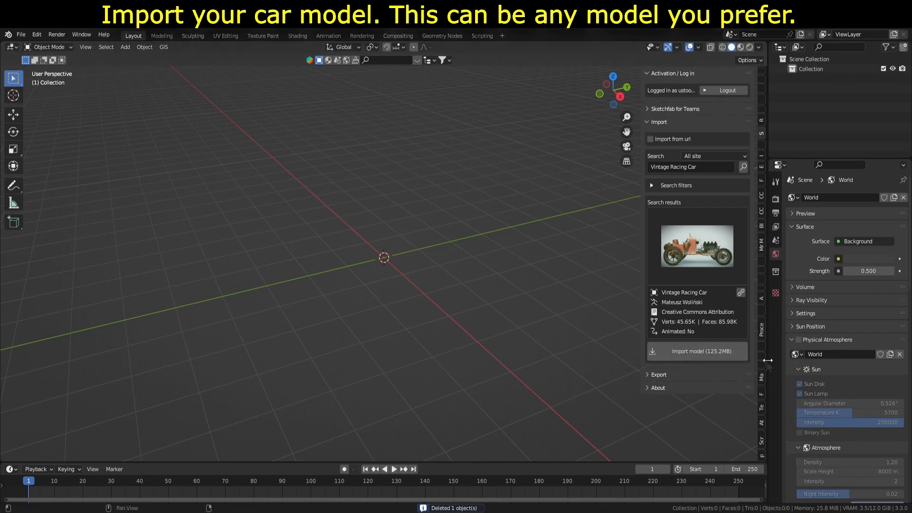
left_click(696, 351)
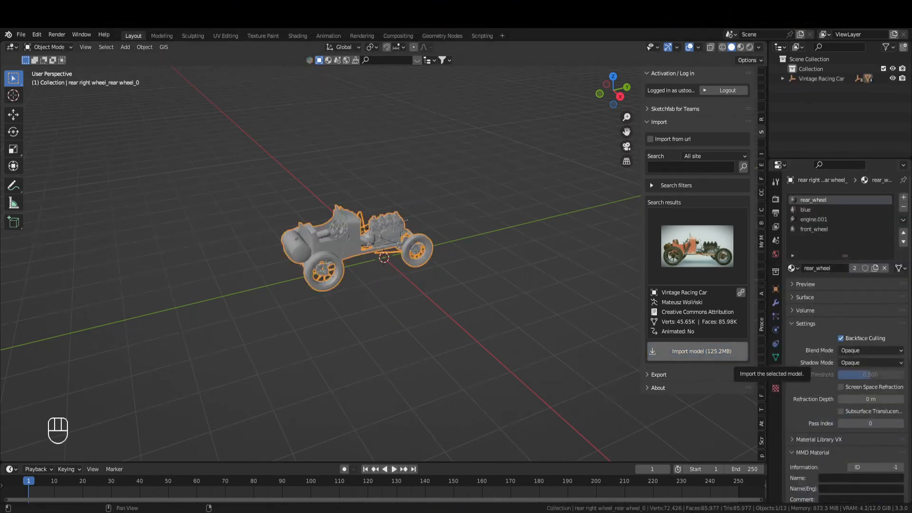
- Turn off Backface Culling for the car's materials rear_wheel, blue, engine.001 and front_wheel
middle_click_drag(588, 314, 437, 272)
scroll(437, 272, "up", 2)
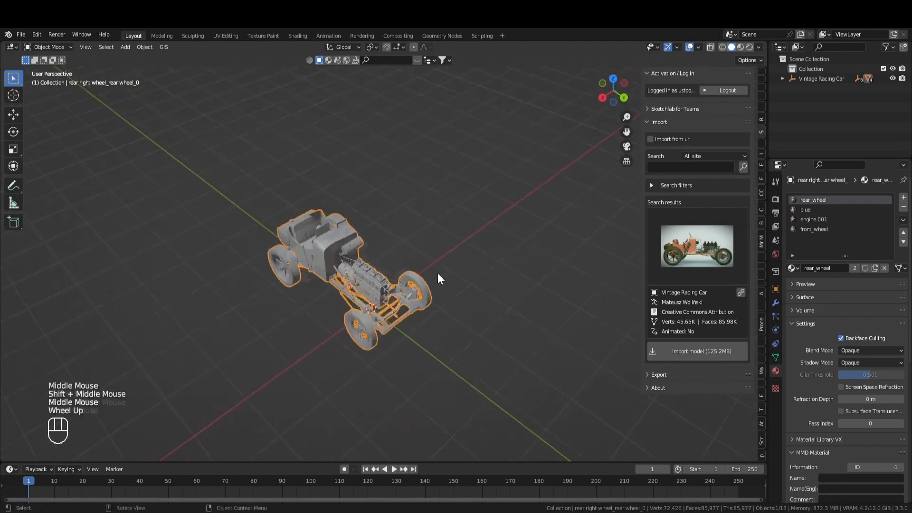
left_click(822, 209)
left_click(859, 337)
left_click(862, 349)
left_click(863, 362)
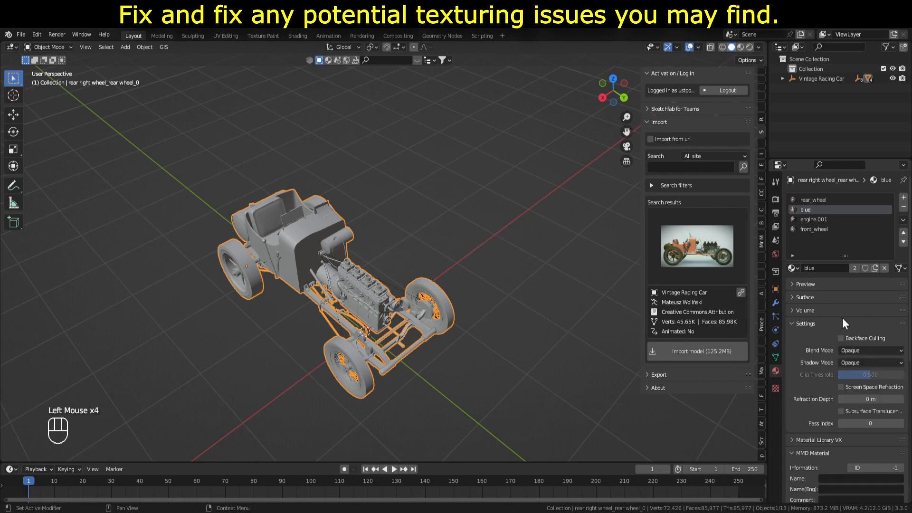
left_click(856, 326)
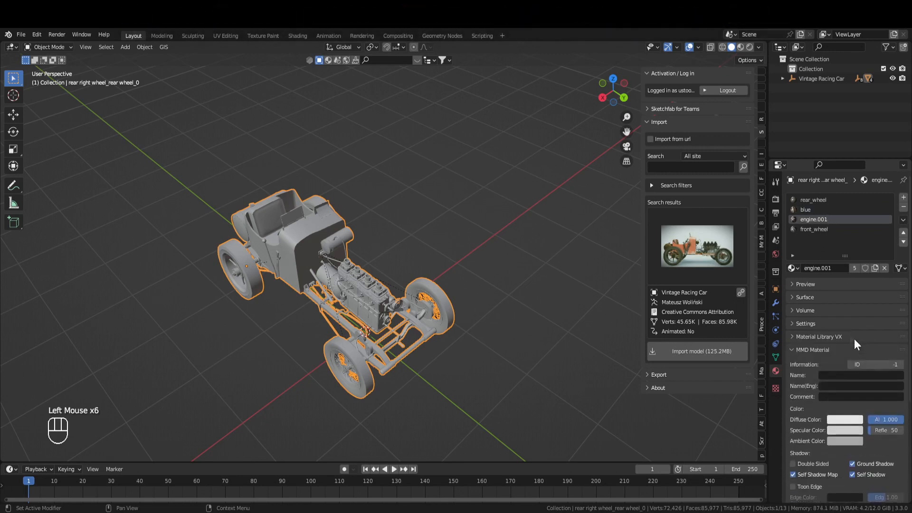
left_click(855, 325)
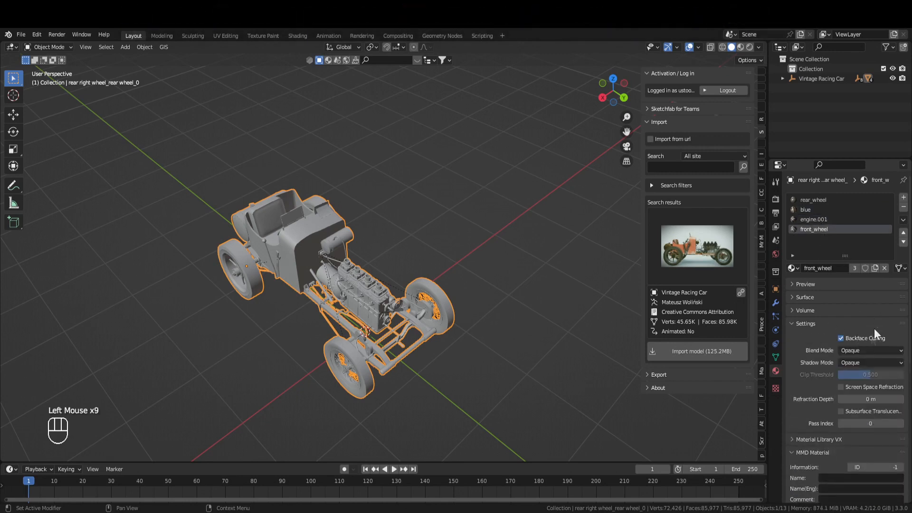
- Show the car in Material Preview shading and hide the viewport sidebar
left_click(741, 47)
mouse_move(456, 324)
middle_mouse_down()
mouse_move(484, 290)
mouse_move(460, 301)
mouse_move(555, 319)
mouse_move(424, 309)
mouse_move(472, 308)
mouse_move(505, 294)
mouse_move(481, 273)
mouse_move(489, 312)
middle_mouse_up()
scroll(430, 291, "up", 2)
scroll(565, 316, "up", 1)
scroll(426, 309, "up", 1)
key("n")
scroll(483, 304, "down", 1)
scroll(489, 305, "down", 2)
scroll(481, 272, "down", 1)
- Enter Edit Mode on the car mesh and switch to face selection
key("Tab")
left_click(530, 339)
middle_click_drag(529, 338, 503, 286, "shift")
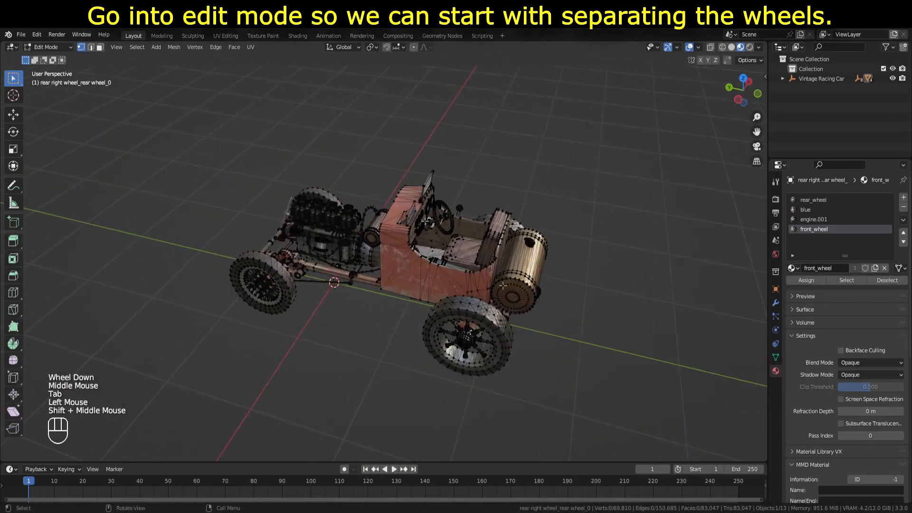
left_click(100, 48)
- Select the linked faces of the rear right wheel's tyre and rim
middle_click_drag(419, 355, 366, 305)
scroll(346, 335, "up", 3)
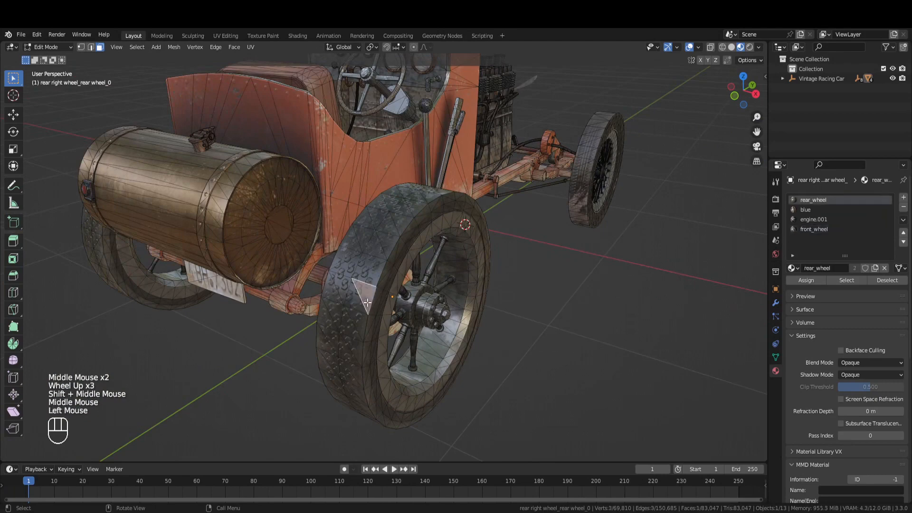
key("l")
key("l")
key("l")
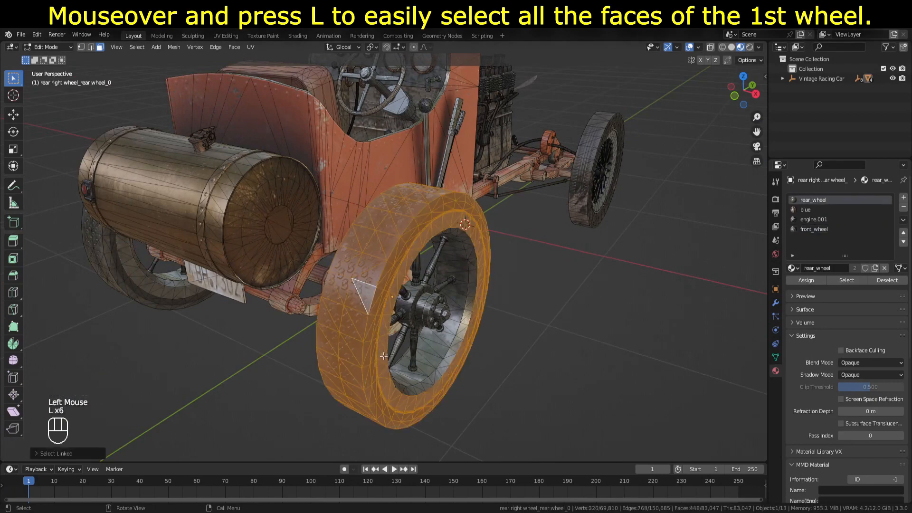
middle_click_drag(465, 375, 541, 368)
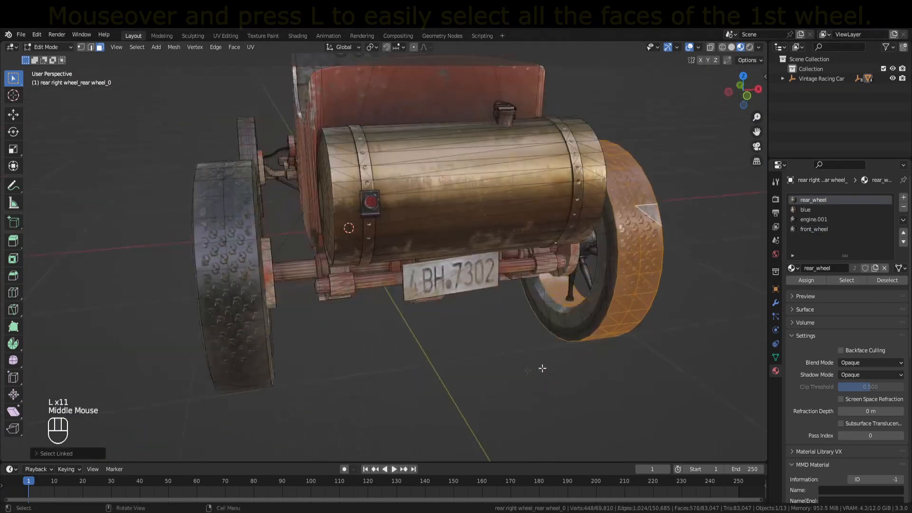
middle_click_drag(602, 306, 488, 320, "shift")
scroll(494, 342, "up", 2)
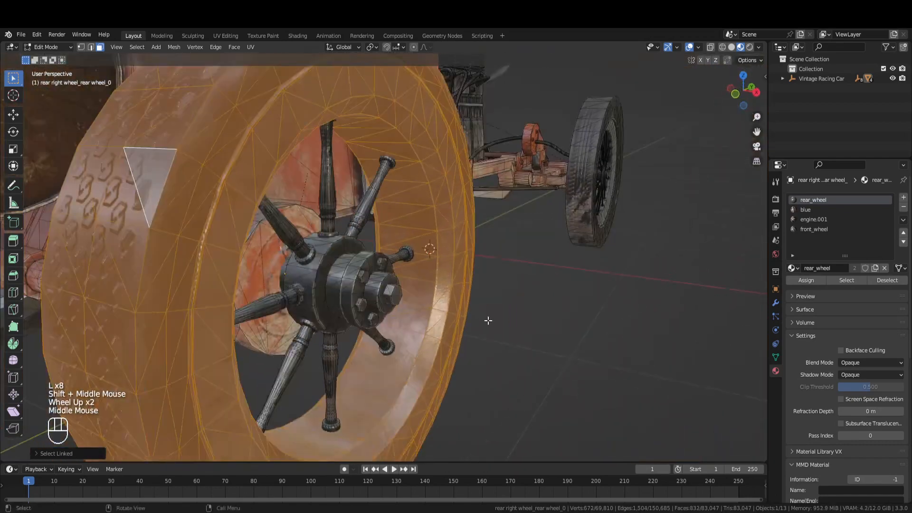
- Add the rest of the rear right wheel to the selection with a box selection in top wireframe view
key("KP_7")
scroll(489, 321, "down", 2)
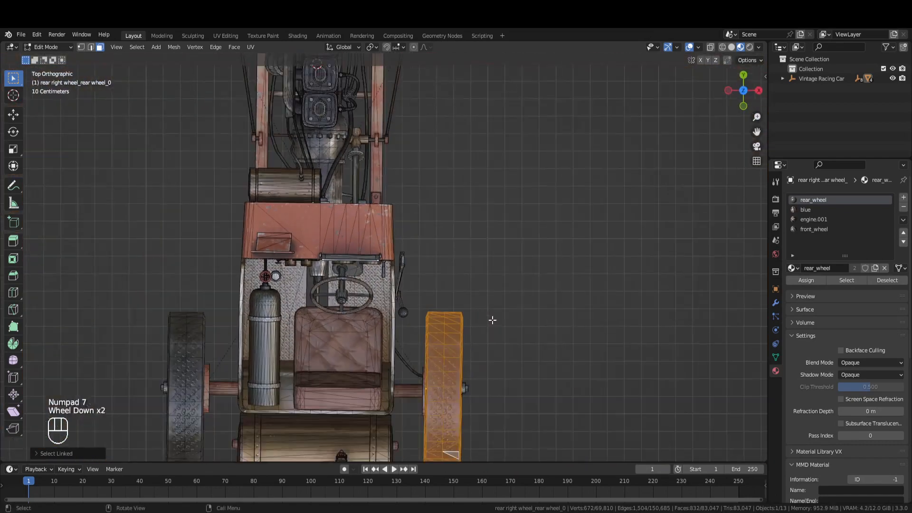
middle_click_drag(490, 321, 488, 215, "shift")
key("z")
scroll(450, 245, "up", 2)
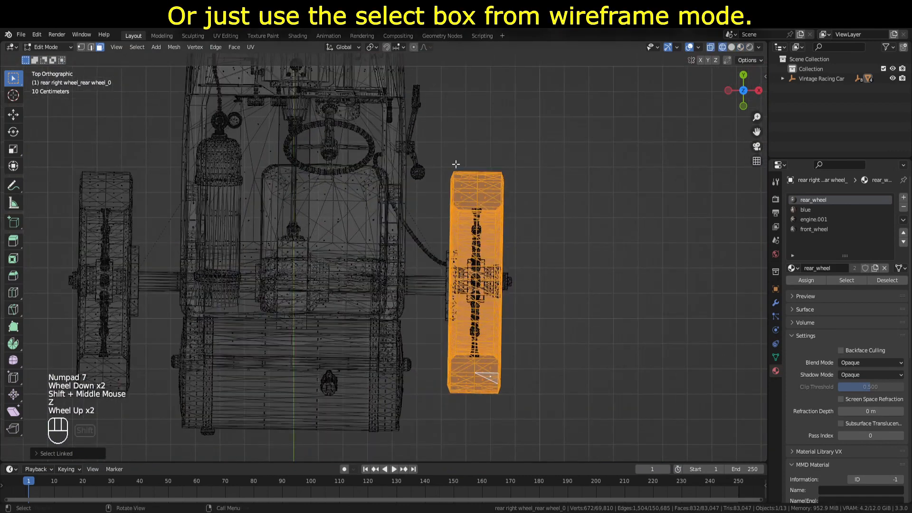
left_click_drag(466, 166, 562, 427, "shift")
left_click_drag(533, 364, 533, 365, "shift")
- Separate the selected rear right wheel faces into their own object, with the viewport back in Material Preview shading
middle_click_drag(532, 365, 551, 316)
scroll(459, 260, "up", 2)
scroll(541, 285, "down", 2)
key("z")
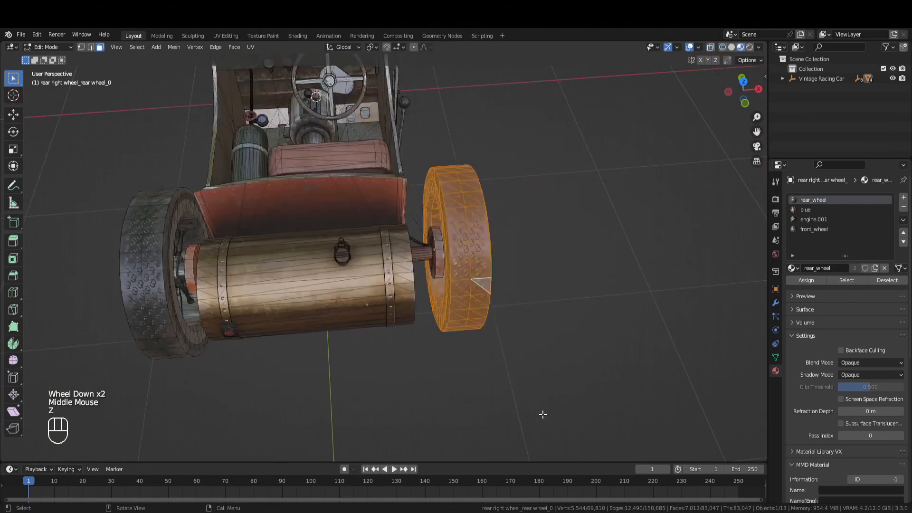
left_click(551, 355)
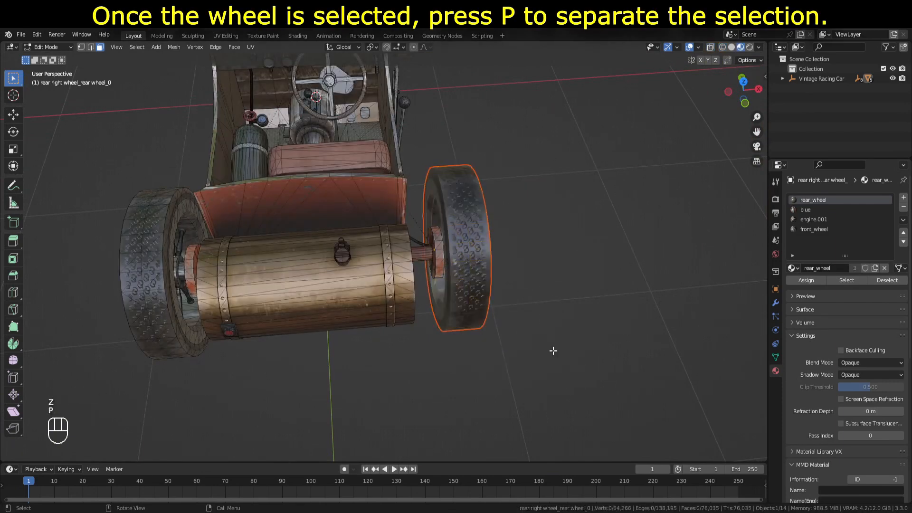
- Select all the faces of the rear left wheel in wireframe view and separate them into their own object
middle_click_drag(552, 355, 731, 342, "shift")
key("KP_7")
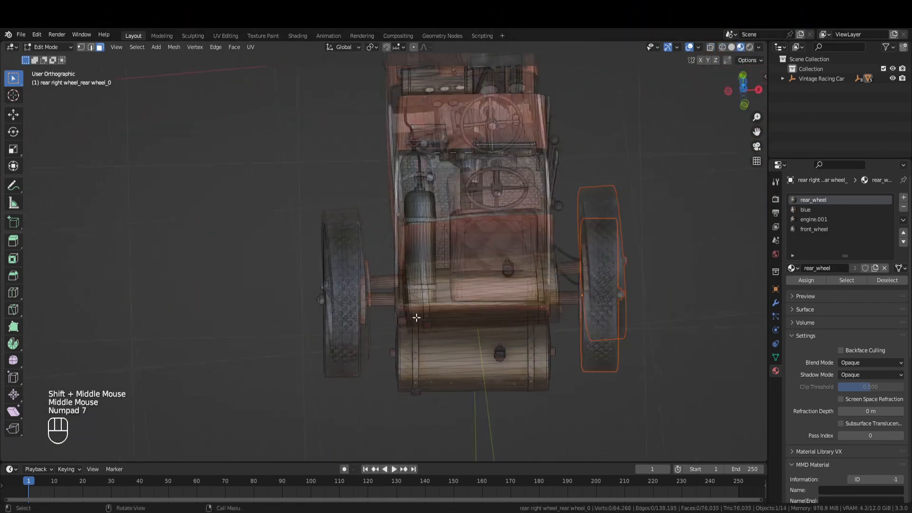
key("z")
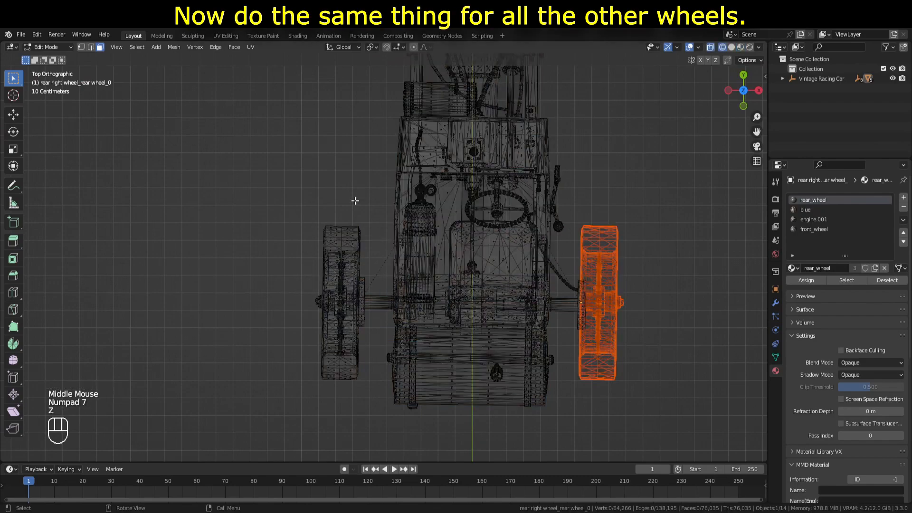
left_click_drag(315, 342, 315, 342)
scroll(354, 299, "up", 2)
middle_click_drag(355, 299, 350, 266, "shift")
middle_click_drag(349, 266, 333, 256)
key("l")
key("l")
key("l")
key("l")
key("l")
key("l")
key("l")
middle_click_drag(352, 387, 394, 427)
left_click(410, 385)
- Select all the faces of the front left wheel, including its spokes and hub, and separate them into their own object
scroll(409, 385, "down", 2)
middle_click_drag(380, 190, 365, 341, "shift")
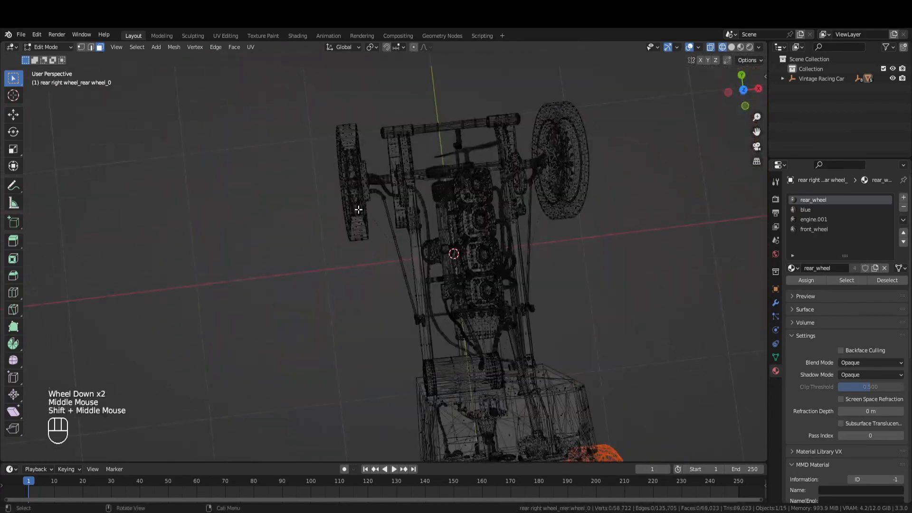
left_click(359, 209)
key("KP_7")
scroll(380, 208, "up", 1)
middle_click_drag(380, 209, 370, 312, "shift")
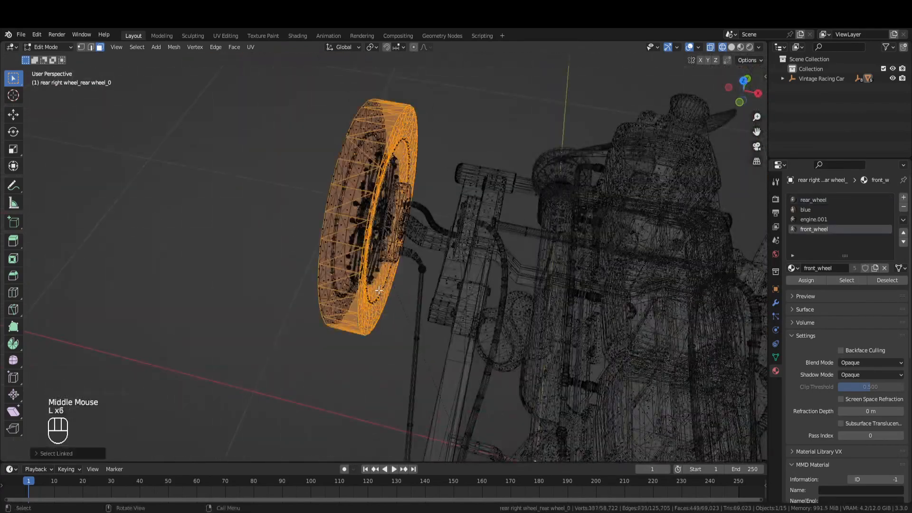
key("KP_7")
left_click(405, 257, "shift")
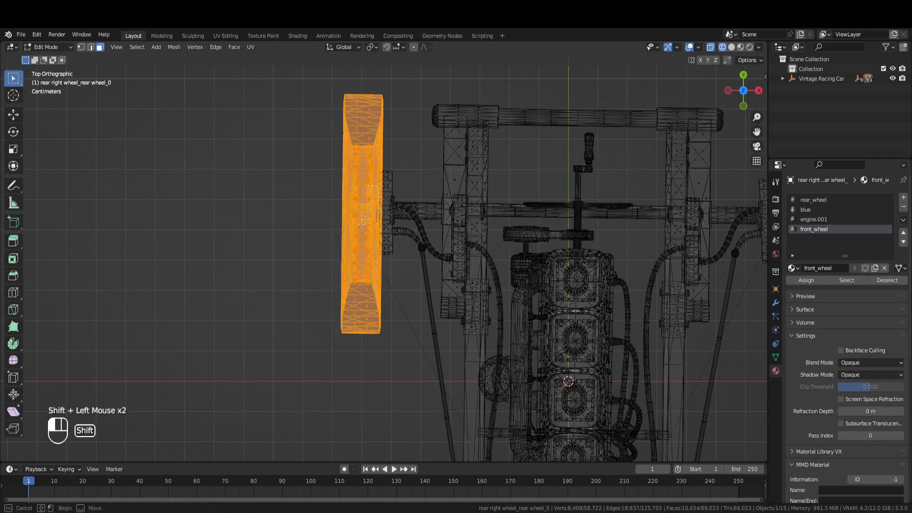
left_click_drag(362, 226, 357, 236, "shift")
middle_click_drag(630, 234, 395, 244, "shift")
key("p")
left_click(397, 246)
middle_click_drag(560, 275, 436, 318, "shift")
scroll(479, 285, "up", 2)
middle_click_drag(436, 319, 471, 300)
key("l")
key("l")
key("l")
key("l")
key("l")
key("l")
key("l")
key("l")
key("l")
key("l")
key("l")
key("l")
key("l")
key("l")
key("l")
key("l")
key("l")
key("l")
key("l")
key("l")
key("KP_7")
left_click(470, 300, "shift")
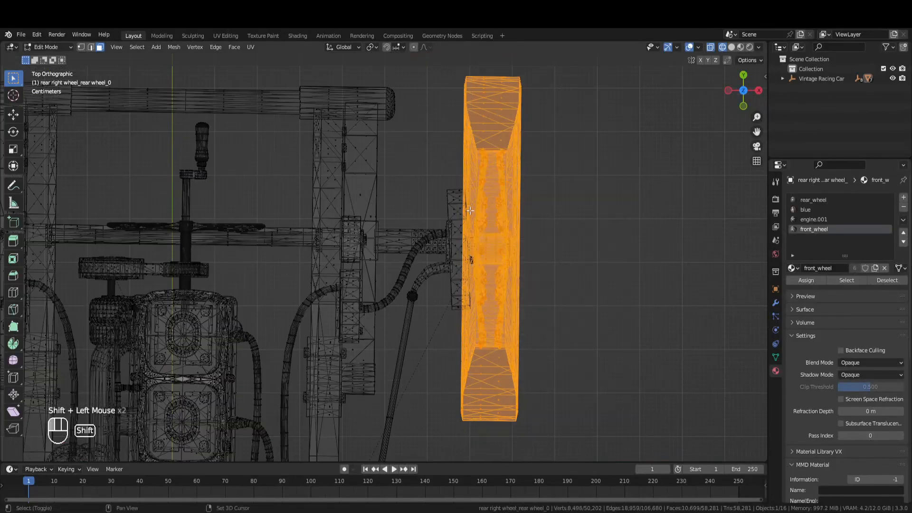
left_click_drag(466, 242, 534, 169, "shift")
middle_click_drag(534, 169, 560, 114)
middle_click_drag(561, 190, 542, 228)
scroll(541, 228, "up", 1)
middle_click_drag(542, 228, 471, 202)
scroll(494, 266, "up", 2)
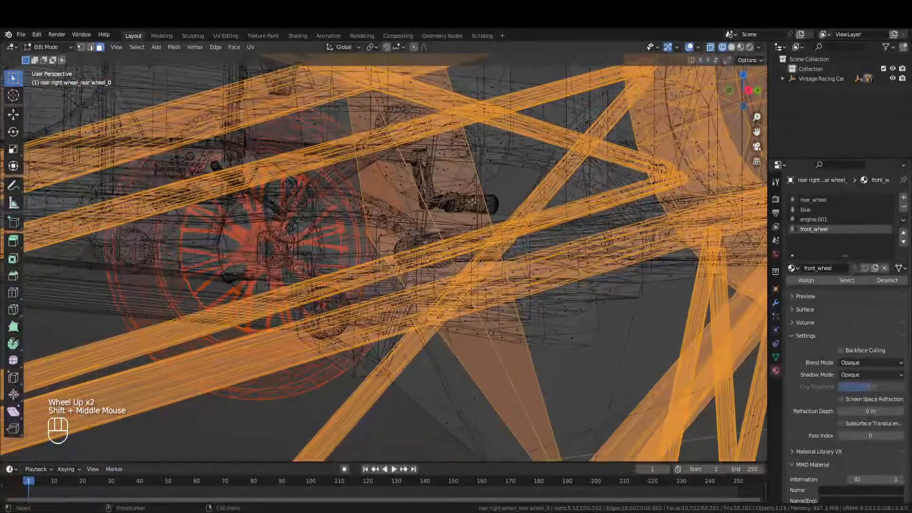
scroll(360, 245, "down", 1)
middle_click_drag(360, 245, 455, 308)
left_click(502, 297)
- Select the linked faces of the front right wheel's tyre and rim
key("KP_7")
scroll(502, 298, "down", 2)
middle_click_drag(456, 309, 323, 370)
scroll(424, 330, "up", 1)
key("l")
key("l")
key("l")
key("l")
key("l")
key("l")
key("l")
key("l")
key("l")
key("l")
key("l")
key("l")
key("l")
key("l")
key("l")
key("l")
key("l")
key("l")
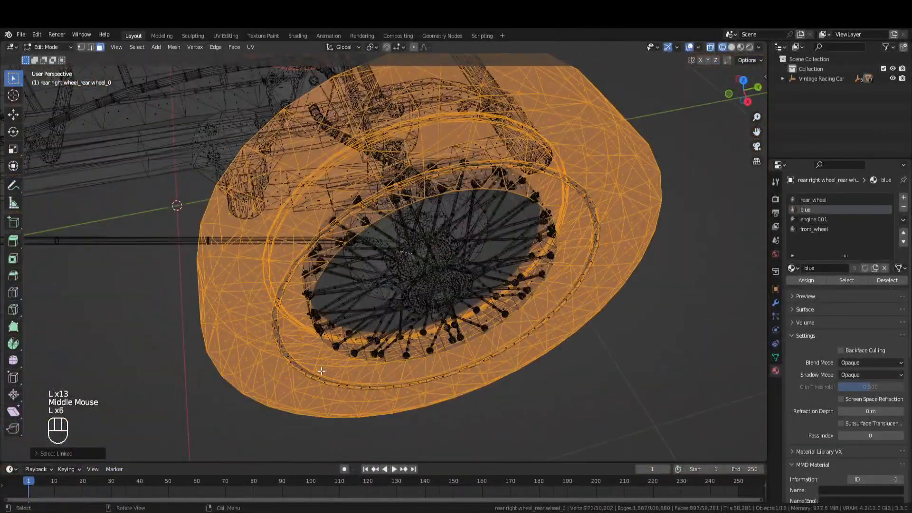
- Box-select the remaining spokes and hub of the front right wheel in top view and separate the wheel into its own object
key("KP_7")
left_click(407, 204, "shift")
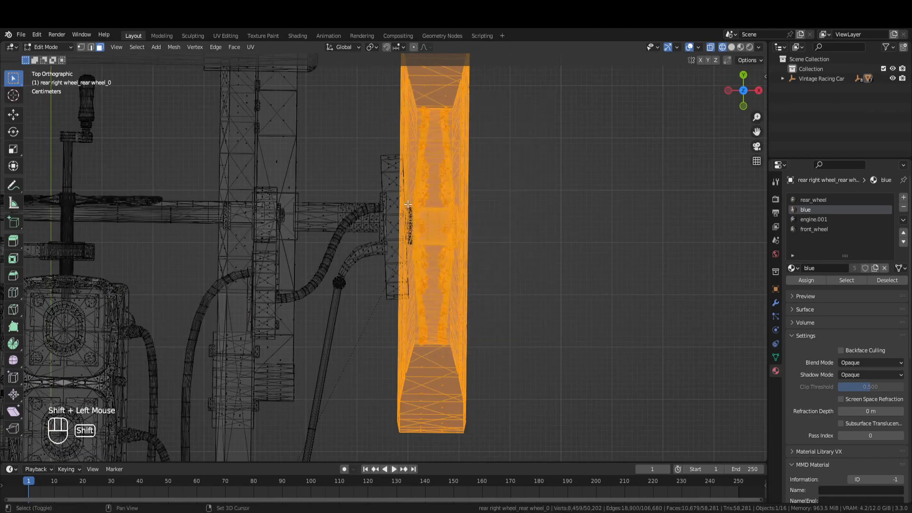
left_click_drag(407, 202, 470, 246, "shift")
mouse_move(470, 245)
middle_mouse_down()
mouse_move(396, 183)
mouse_move(481, 202)
mouse_move(458, 258)
middle_mouse_up()
key("p")
left_click(481, 202)
- Return to Object Mode and show the car in Material Preview shading
scroll(481, 202, "down", 7)
key("Tab")
scroll(464, 255, "down", 1)
key("z")
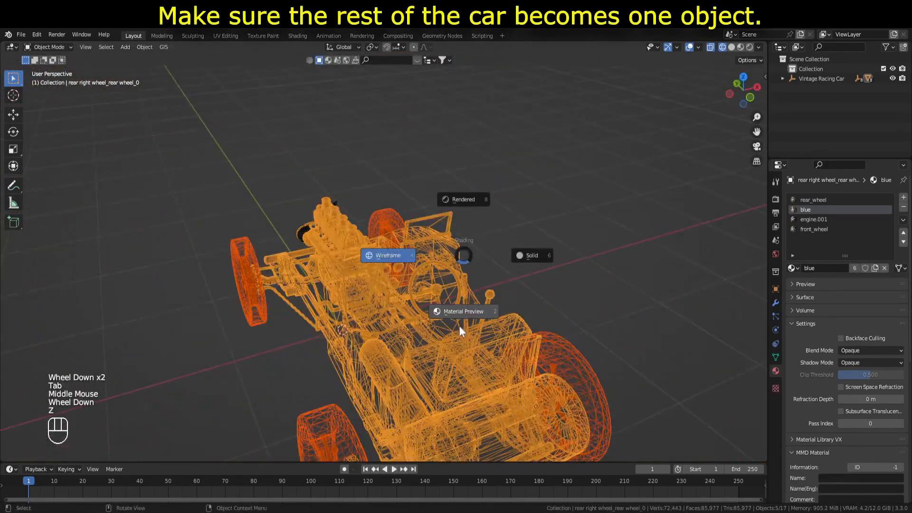
left_click(459, 325)
- Test-move a front wheel, a rear wheel and the car body along Z, cancelling each move
middle_click_drag(459, 325, 483, 311)
mouse_move(527, 285)
middle_mouse_down("shift")
mouse_move(517, 295)
mouse_move(480, 284)
middle_mouse_up("shift")
left_click(319, 309)
key("g")
key("z")
right_click(568, 279)
left_click(568, 280)
key("g")
key("z")
right_click(506, 209)
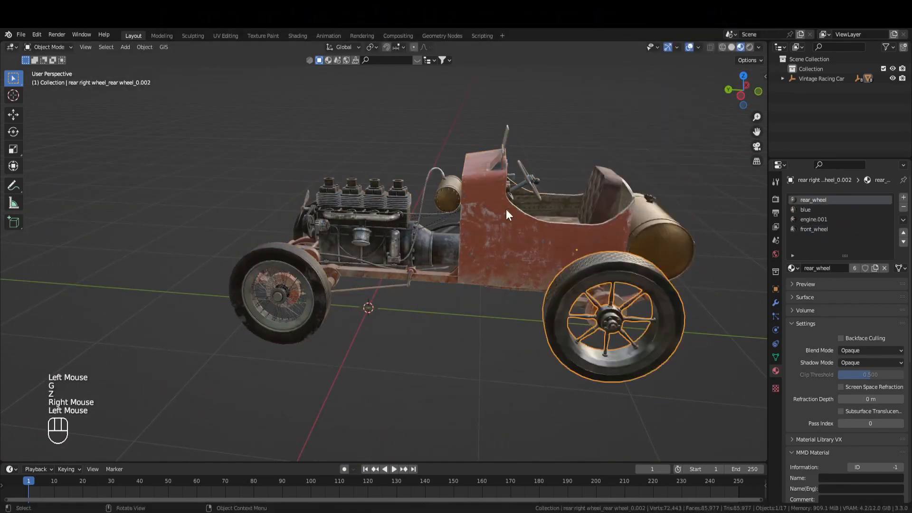
left_click(506, 209)
key("g")
key("z")
right_click(478, 116)
- Select the engine fan and the round engine part beside it with the car body and join them into one object
middle_click_drag(479, 121, 500, 255)
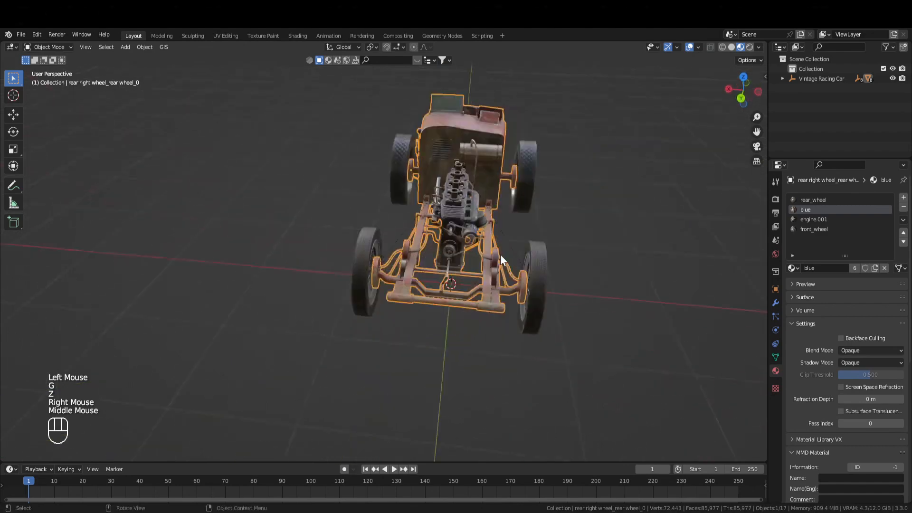
left_click(451, 233)
middle_click_drag(451, 232, 384, 266, "shift")
scroll(383, 266, "up", 2)
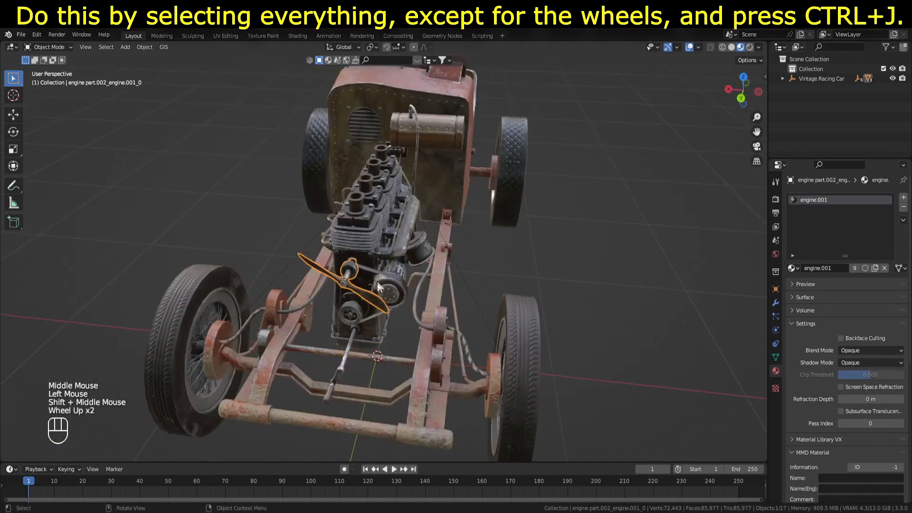
left_click(394, 288)
left_click(366, 272, "shift")
left_click(361, 286)
middle_click_drag(379, 296, 426, 313)
left_click(418, 287, "shift")
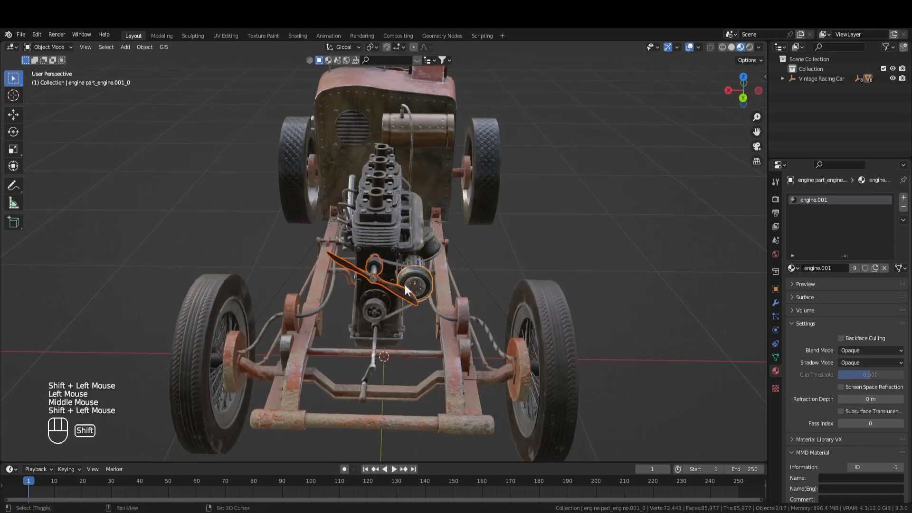
left_click(390, 266, "shift")
key("ctrl+j")
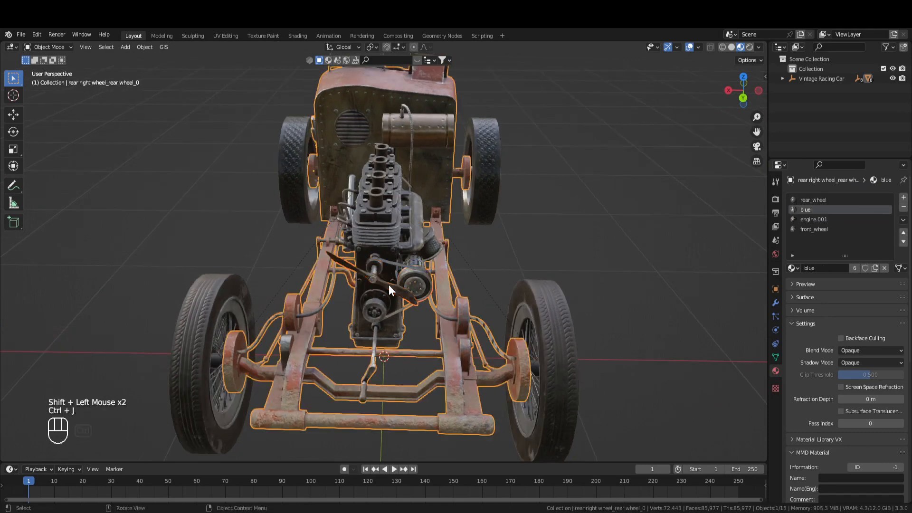
- Test-move the joined car body along Z twice, cancelling each move
scroll(389, 284, "down", 2)
middle_click_drag(389, 284, 414, 312)
key("g")
key("z")
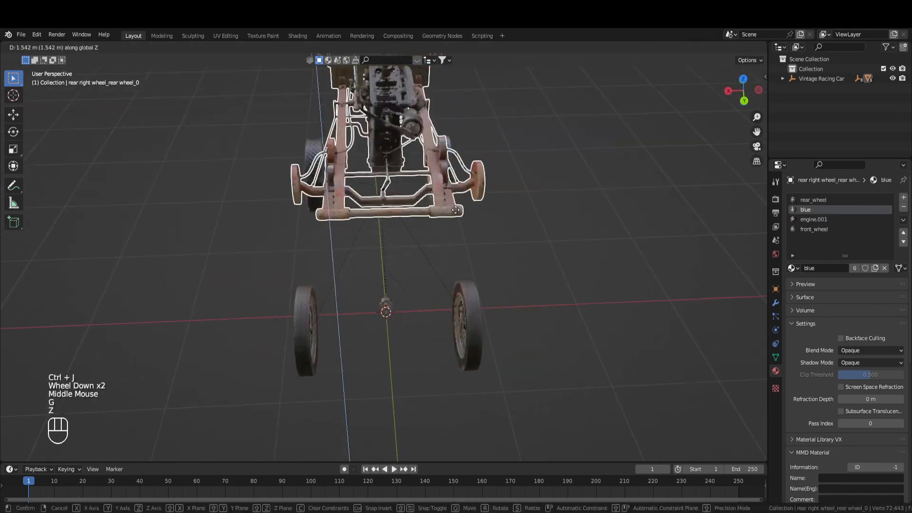
right_click(497, 181)
middle_click_drag(497, 180, 381, 254)
key("g")
key("z")
right_click(360, 300)
- Select the whole car, rotate it 180° in top view and move it about 1.08 m along Y
key("a")
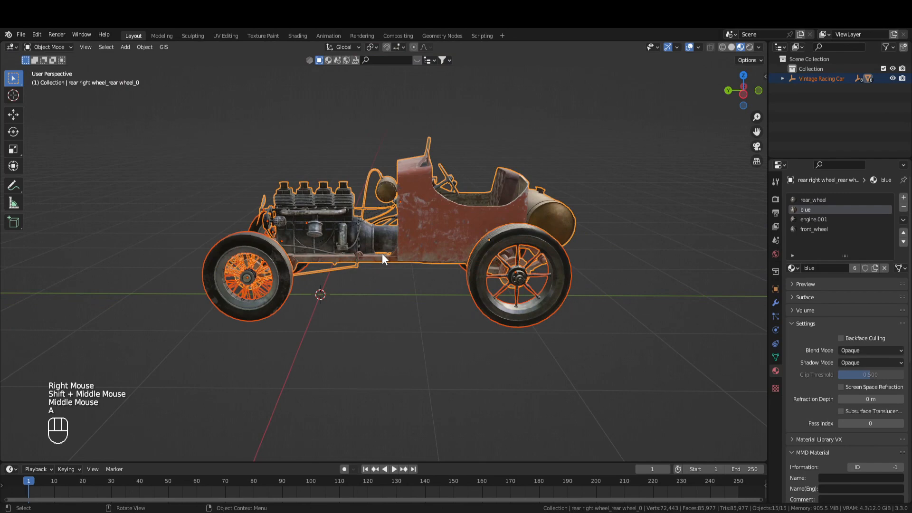
key("KP_1")
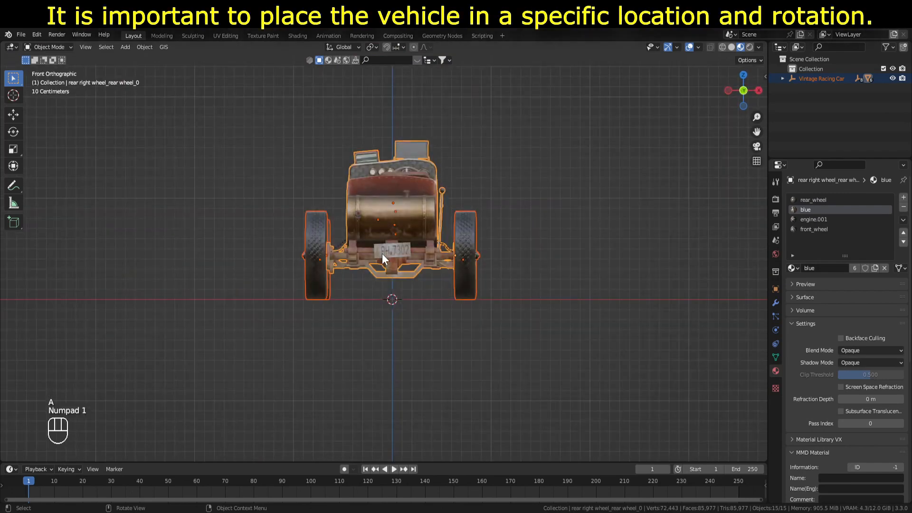
key("KP_7")
scroll(448, 195, "down", 2)
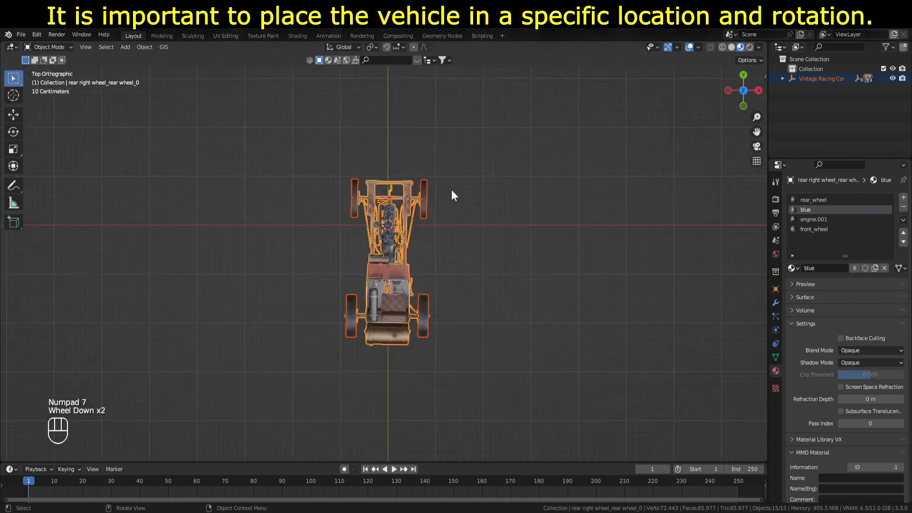
key("r")
left_click(409, 281, "ctrl")
key("g")
key("y")
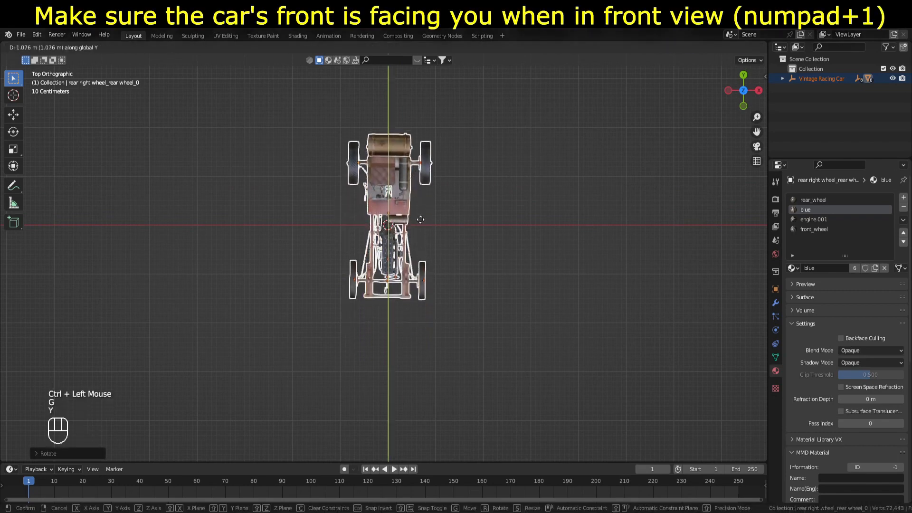
left_click(420, 219)
- Check the car in front and right views, move it about 0.002 m along Z and apply All Transforms
key("KP_1")
key("KP_Decimal")
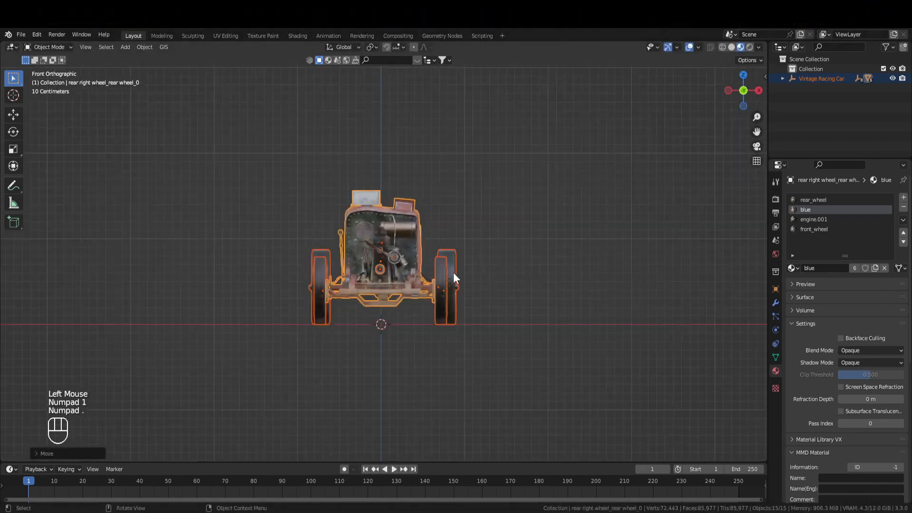
key("KP_3")
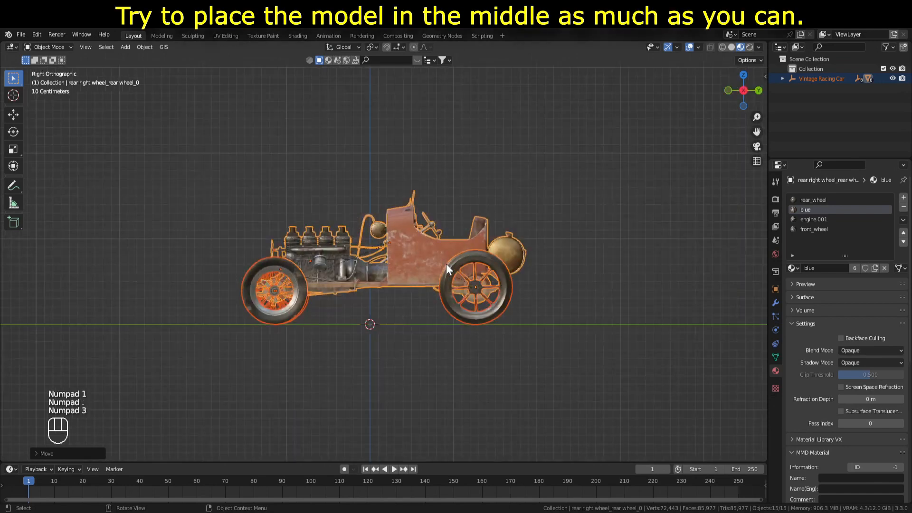
key("g")
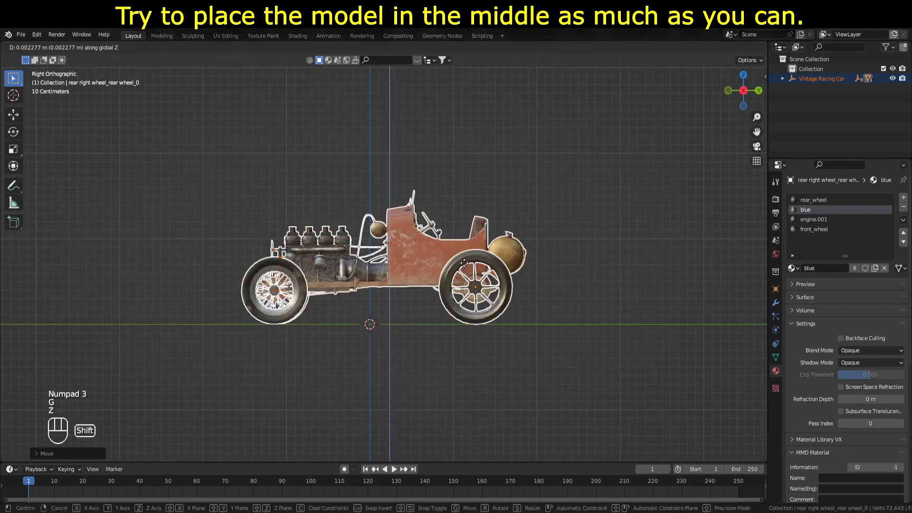
left_click(464, 262, "shift")
scroll(461, 270, "down", 1)
scroll(453, 279, "up", 3)
middle_click_drag(446, 283, 476, 250, "shift")
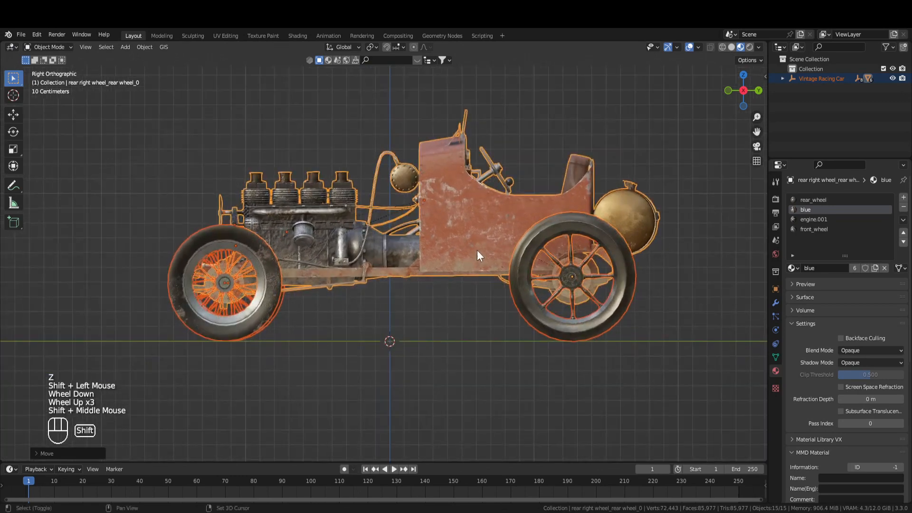
key("ctrl+a")
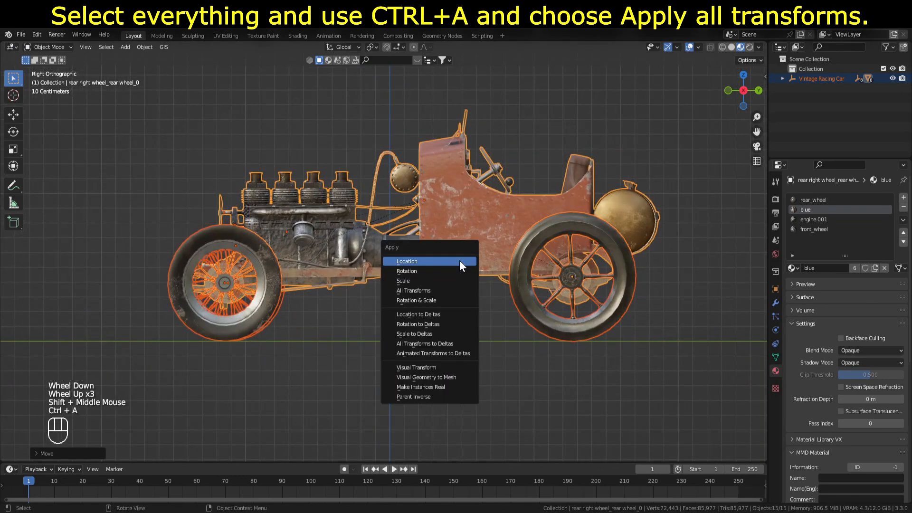
left_click(443, 290)
- Select all four wheels and set their origins to the 3D cursor
scroll(443, 290, "down", 2)
left_click(289, 302)
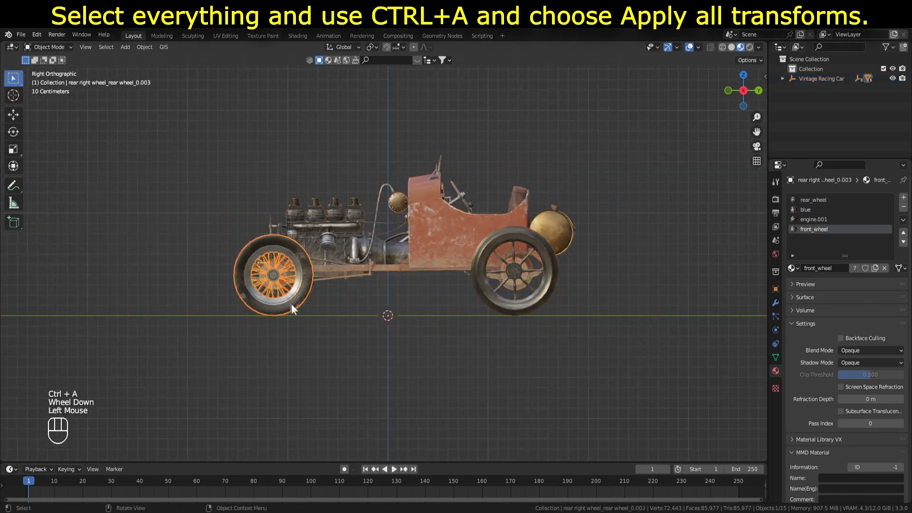
middle_click_drag(289, 302, 366, 318)
left_click(248, 312, "shift")
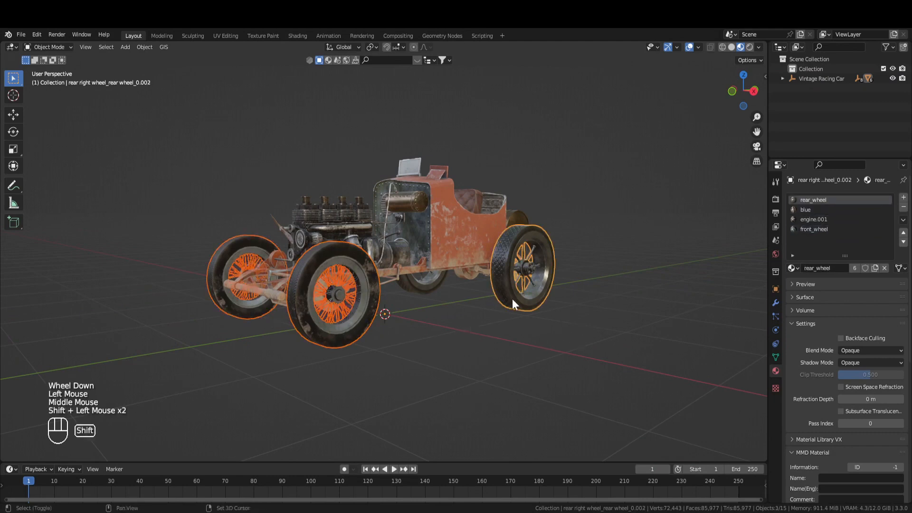
middle_click_drag(512, 298, 470, 288)
left_click(143, 46)
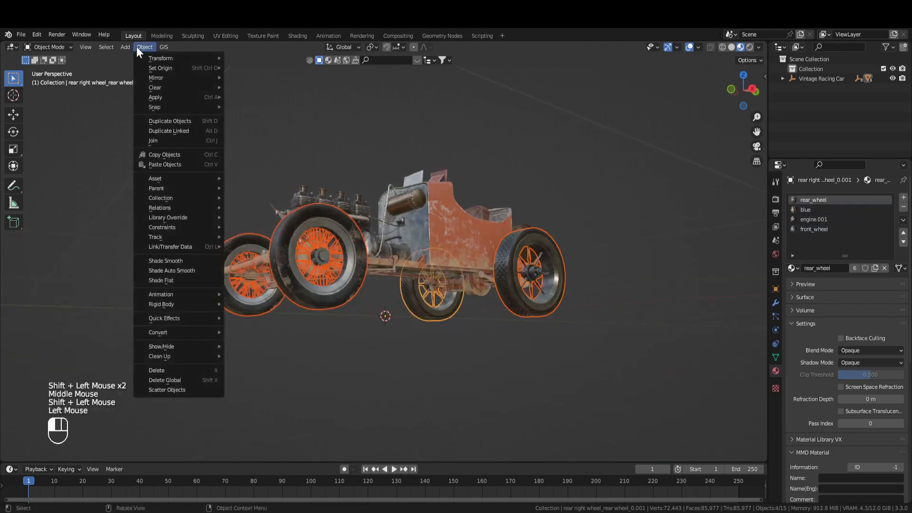
mouse_move(160, 67)
left_click(284, 88)
- Test-rotate the front wheel on the +X side about X twice, cancelling each rotation
middle_click_drag(371, 303, 328, 323)
left_click(320, 327)
key("r")
key("x")
right_click(283, 281)
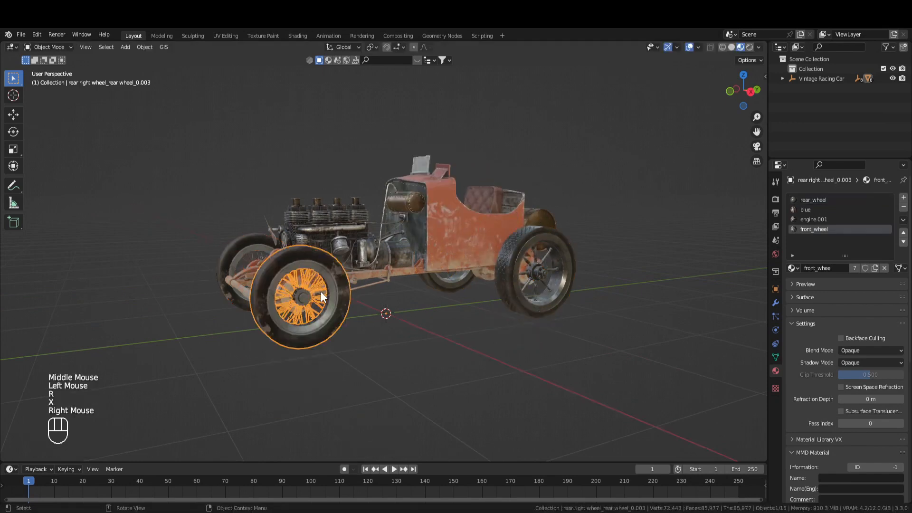
key("r")
key("x")
right_click(257, 269)
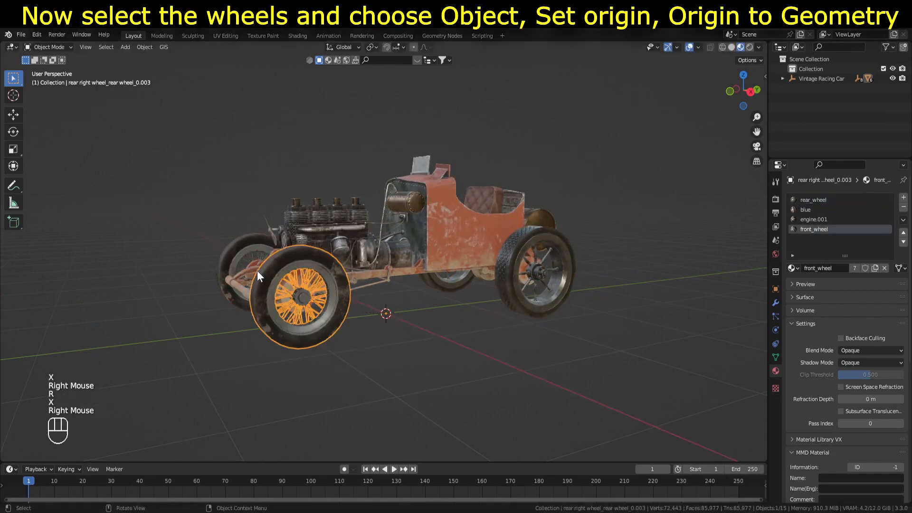
- Set the +X front wheel's origin to its geometry and test-rotate it about X, cancelling the rotation
left_click(145, 47)
mouse_move(184, 72)
left_click(289, 78)
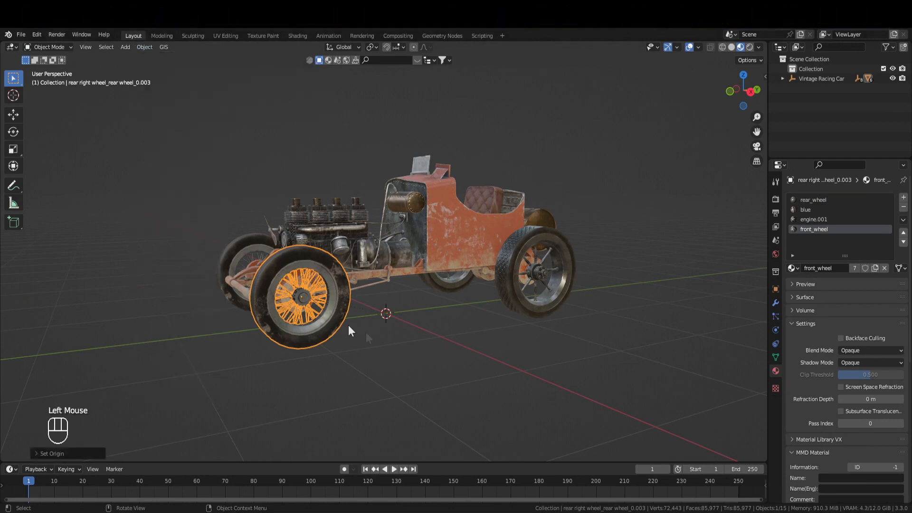
key("r")
key("x")
right_click(548, 329)
- Select the other three wheels and set their origins to geometry
left_click(540, 307)
middle_click_drag(539, 307, 260, 304)
left_click(468, 292, "shift")
left_click(261, 301, "shift")
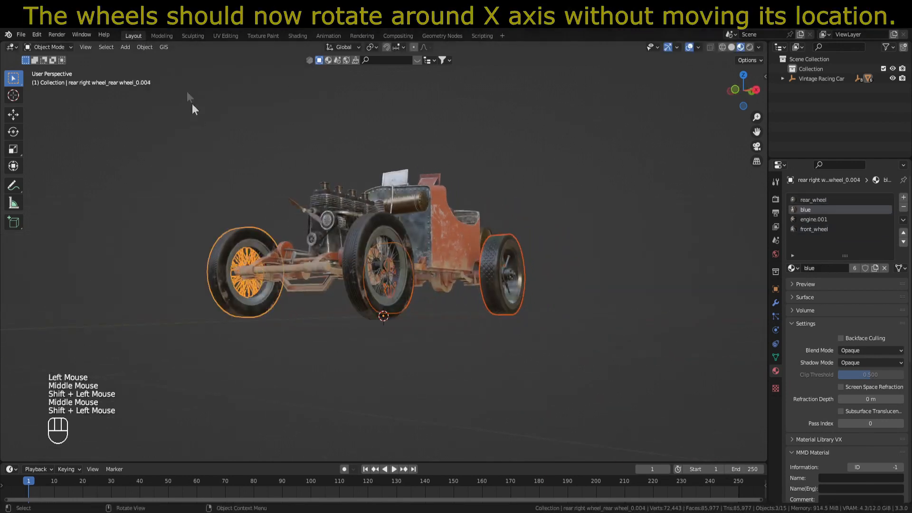
left_click(144, 46)
mouse_move(164, 71)
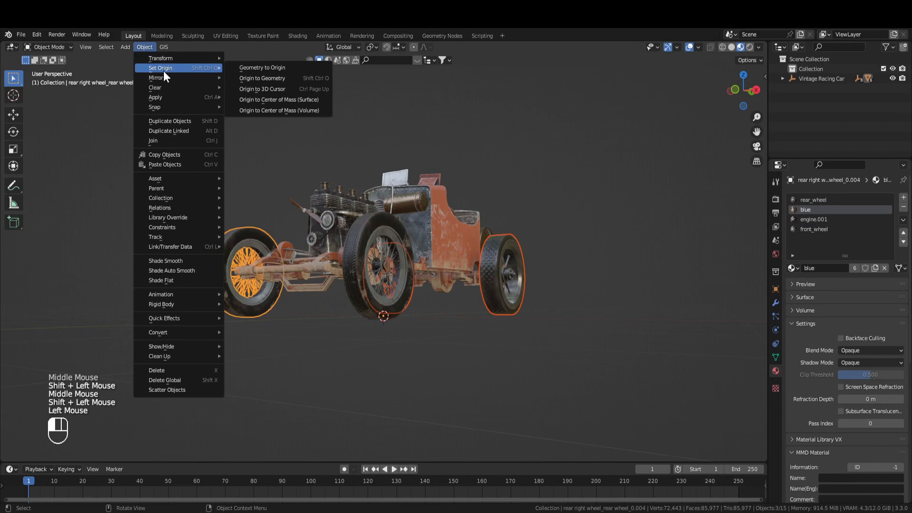
left_click(281, 77)
- Test-rotate both front wheels about X one after the other, cancelling each rotation
middle_click_drag(324, 207, 399, 335)
left_click(246, 303)
key("r")
key("x")
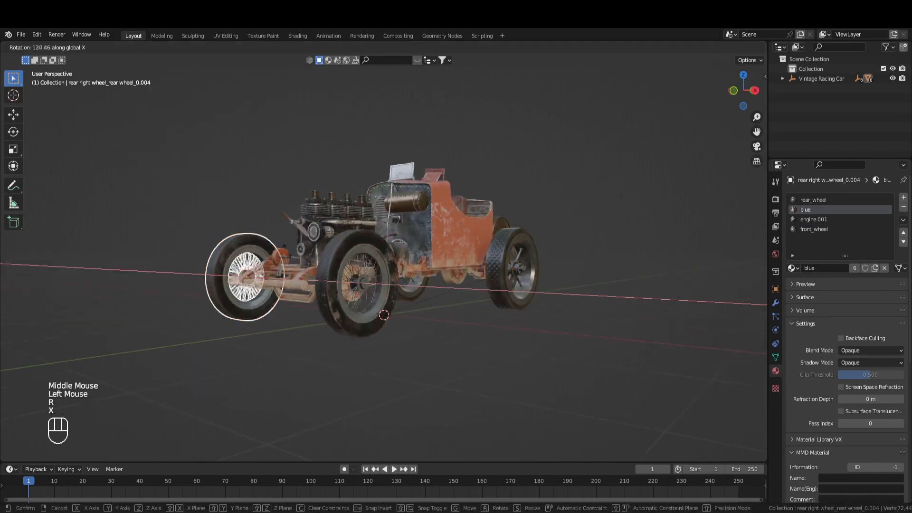
right_click(363, 328)
left_click(363, 327)
key("r")
key("x")
right_click(527, 324)
- Test-rotate the +X rear wheel about X, including a close-up in right view, cancelling each rotation
middle_click_drag(527, 325, 489, 353)
left_click(444, 333)
key("r")
key("x")
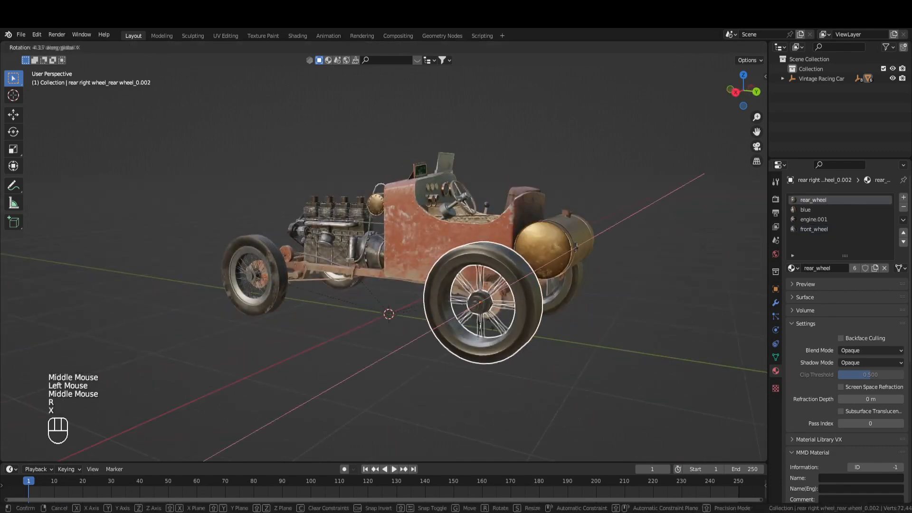
right_click(477, 328)
key("KP_3")
key("KP_Decimal")
key("r")
key("x")
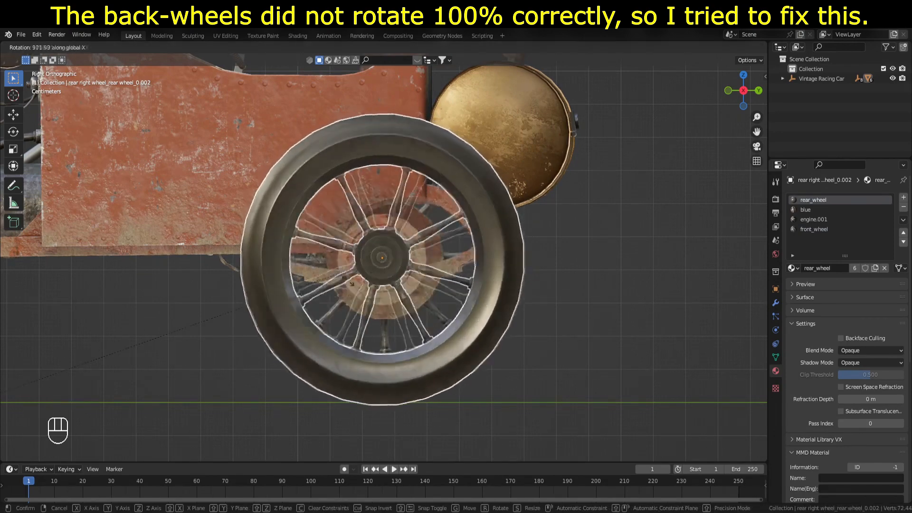
right_click(480, 327)
- In Edit Mode, select the linked inner rim faces of the +X rear wheel and snap the 3D cursor to them
scroll(480, 327, "down", 3)
key("Tab")
scroll(411, 318, "up", 2)
middle_click_drag(479, 327, 425, 323)
left_click(424, 324)
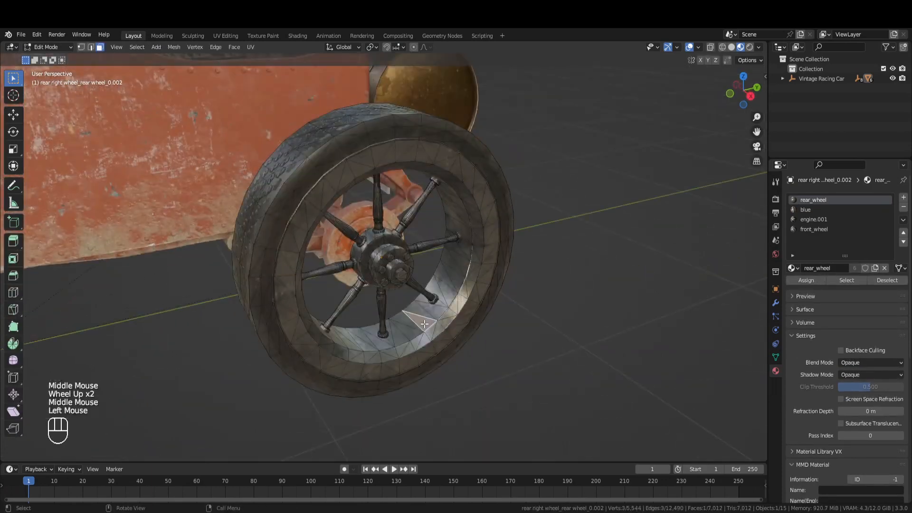
key("l")
left_click(173, 47)
mouse_move(188, 91)
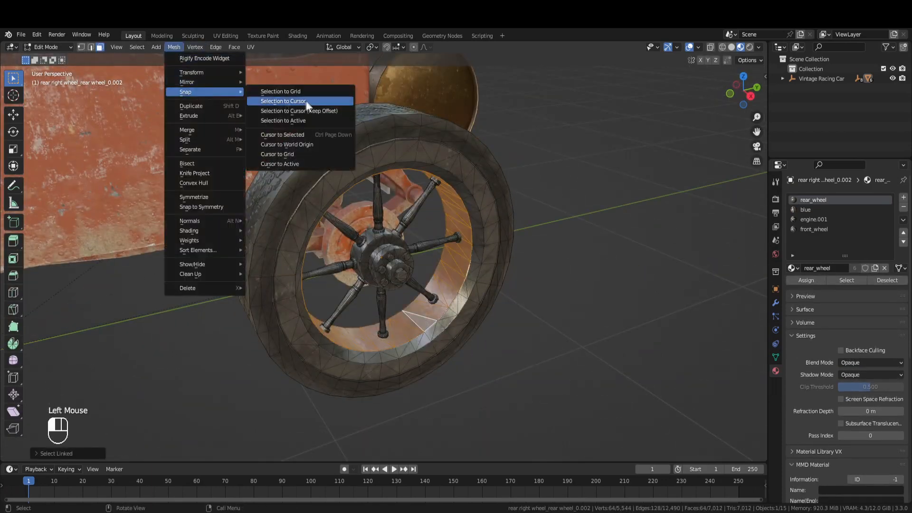
left_click(304, 134)
middle_click_drag(304, 145, 302, 136)
- Back in Object Mode, set the rear wheel's origin to the 3D cursor and test-rotate it about X in right view, cancelling the rotation
key("Tab")
left_click(138, 49)
mouse_move(156, 70)
left_click(266, 91)
key("KP_3")
key("r")
key("x")
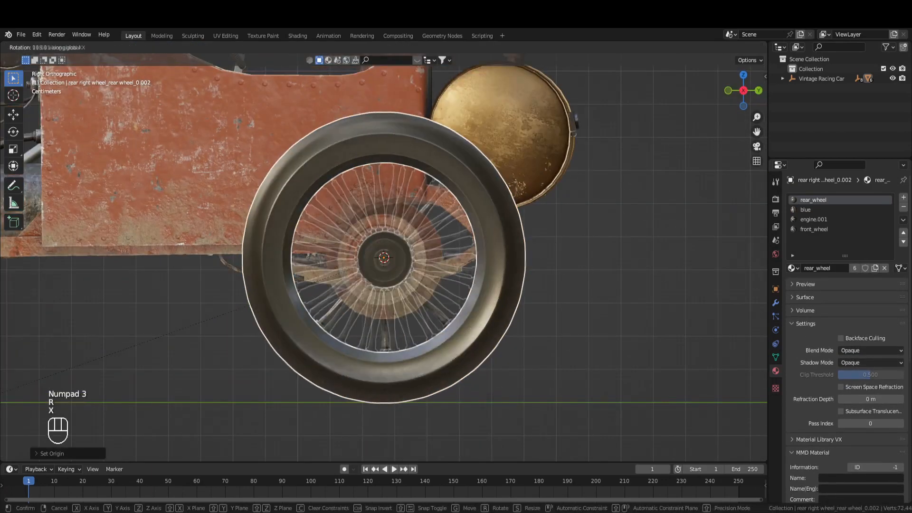
right_click(372, 270)
- In Edit Mode, select the linked hub faces of the +X rear wheel and snap the 3D cursor to the selection
scroll(372, 270, "up", 2)
scroll(373, 269, "up", 2)
key("Tab")
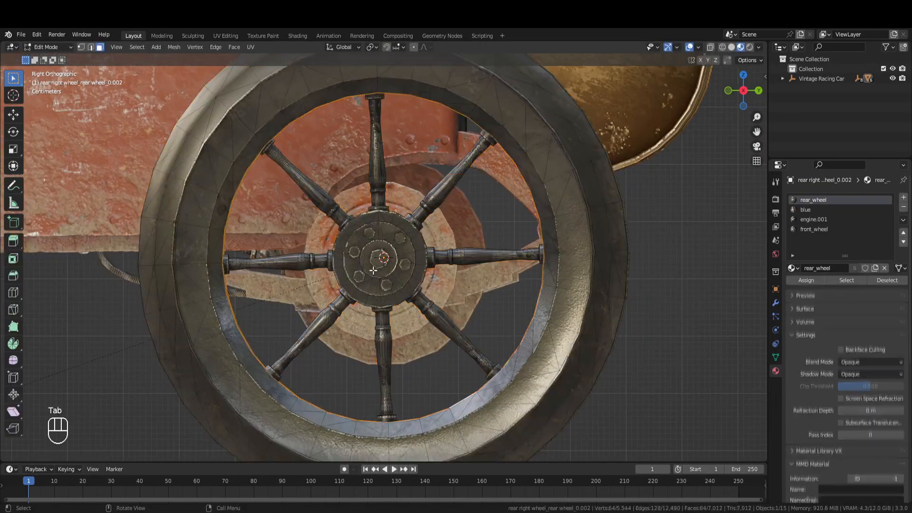
middle_click_drag(372, 270, 403, 296)
left_click(362, 237)
key("l")
middle_click_drag(375, 249, 430, 228)
left_click(174, 47)
mouse_move(196, 90)
left_click(303, 146)
- Return to Object Mode and set the rear wheel's origin to the 3D cursor at its hub
key("Tab")
left_click(139, 49)
mouse_move(157, 69)
left_click(285, 92)
- Test-rotate the rear wheels about X to check their new pivots, cancelling each rotation
key("KP_3")
key("r")
key("x")
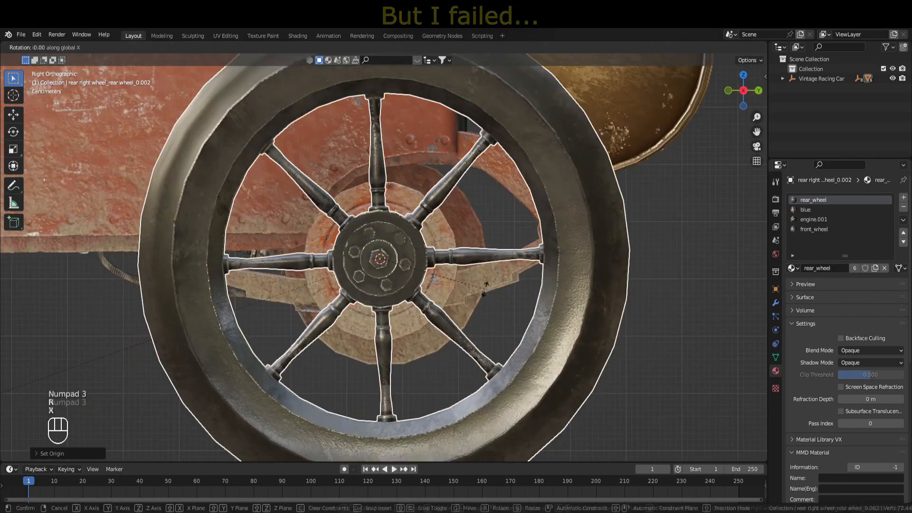
right_click(430, 308)
scroll(429, 308, "down", 2)
key("r")
key("x")
right_click(398, 287)
scroll(398, 292, "down", 4)
middle_click_drag(398, 291, 428, 266)
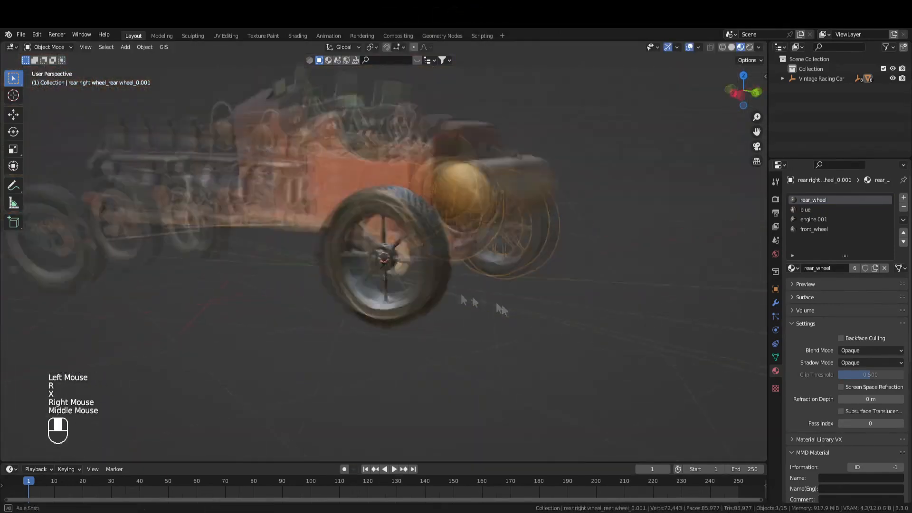
middle_click_drag(328, 296, 351, 296)
- Rename the scene's collection to CAR
left_click(352, 285)
middle_click_drag(363, 348, 397, 319, "shift")
key("a")
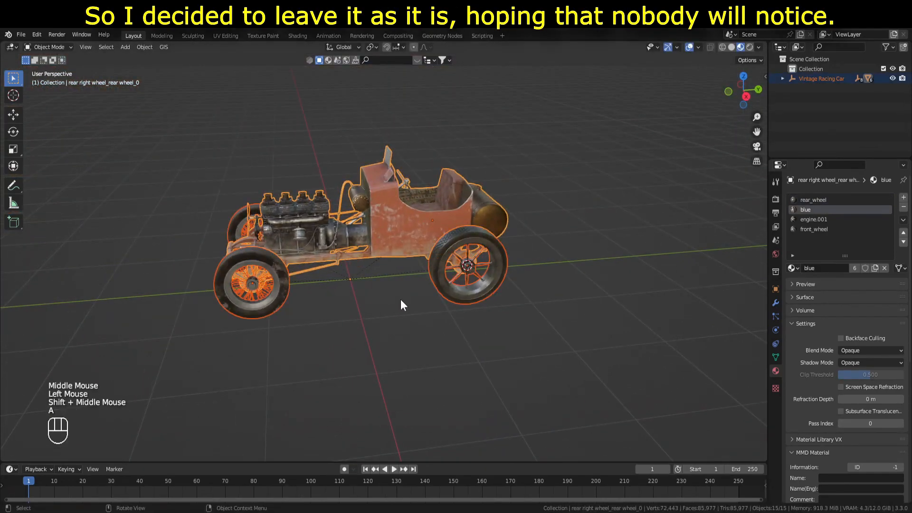
double_click(816, 70)
type("CAR")
key("Return")
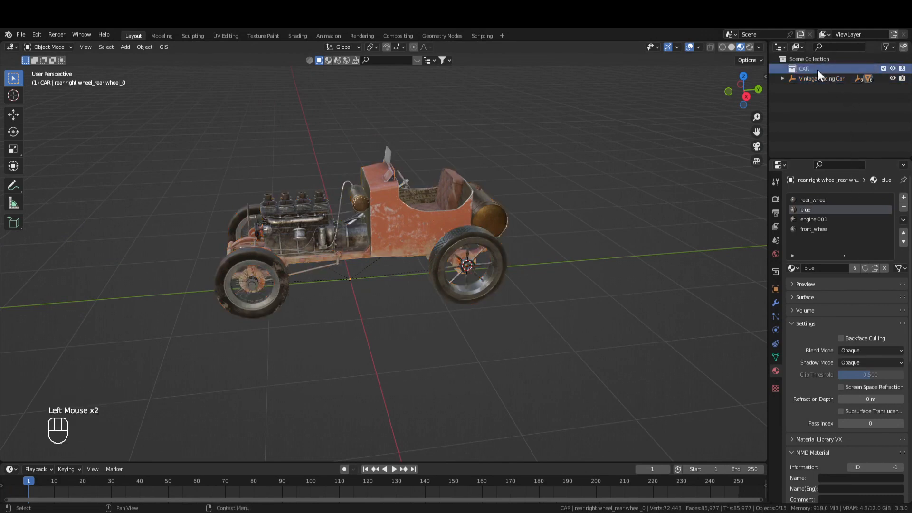
- Move all the car's objects into the CAR collection and expand the Vintage Racing Car hierarchy
key("a")
key("m")
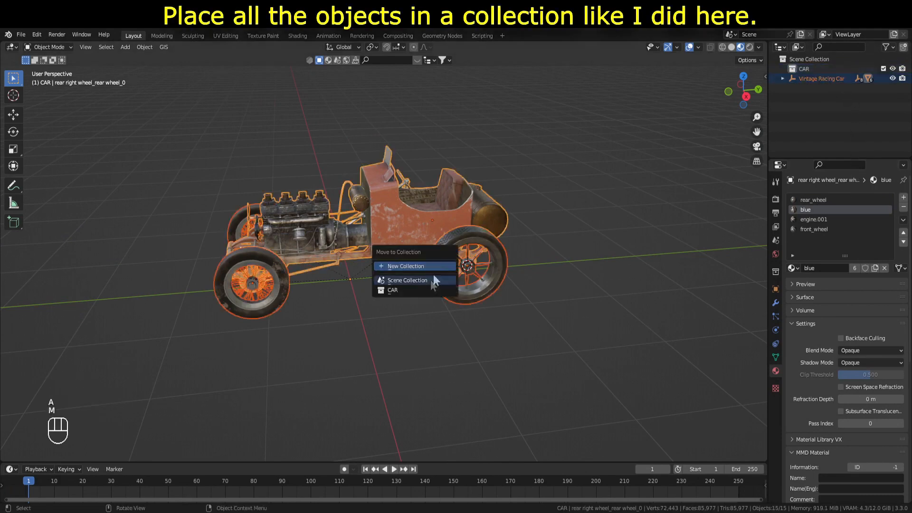
left_click(422, 292)
left_click(792, 79)
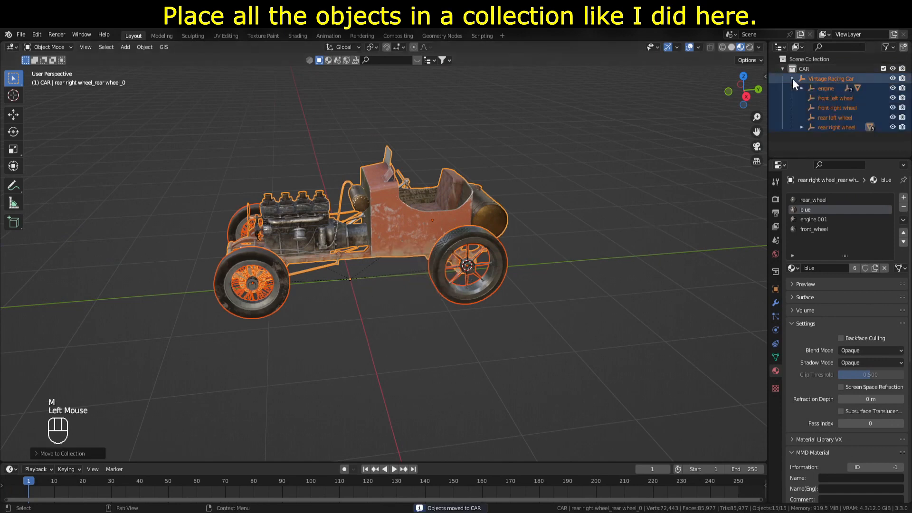
- Clear the parenting of all the car's objects and enlarge the Outliner to fit their flattened list
left_click_drag(841, 157, 827, 231)
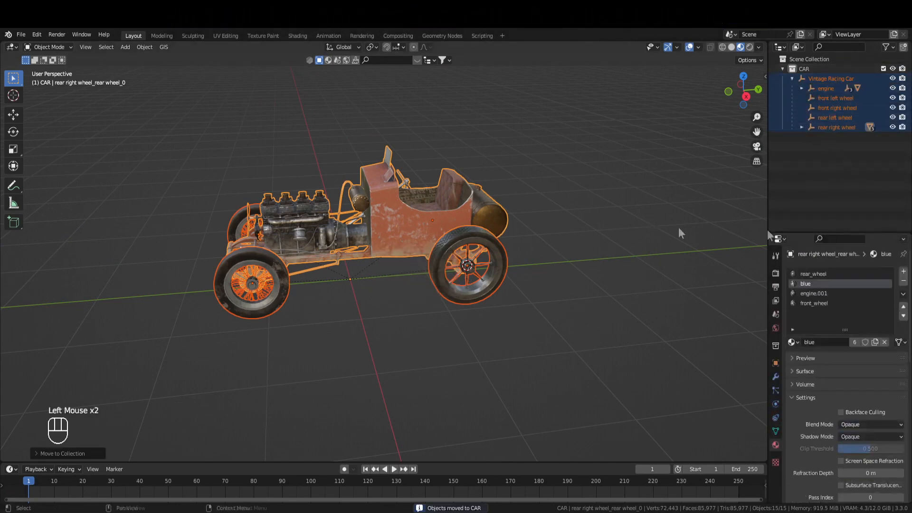
key("alt+p")
left_click(408, 307)
left_click_drag(829, 232, 829, 264)
- Check the separate car meshes and join the remaining body part to the main body
left_click(413, 219)
left_click(459, 246)
left_click(259, 280)
left_click(824, 156)
left_click(835, 107)
middle_click_drag(342, 225, 394, 216)
left_click(390, 218, "shift")
key("ctrl+j")
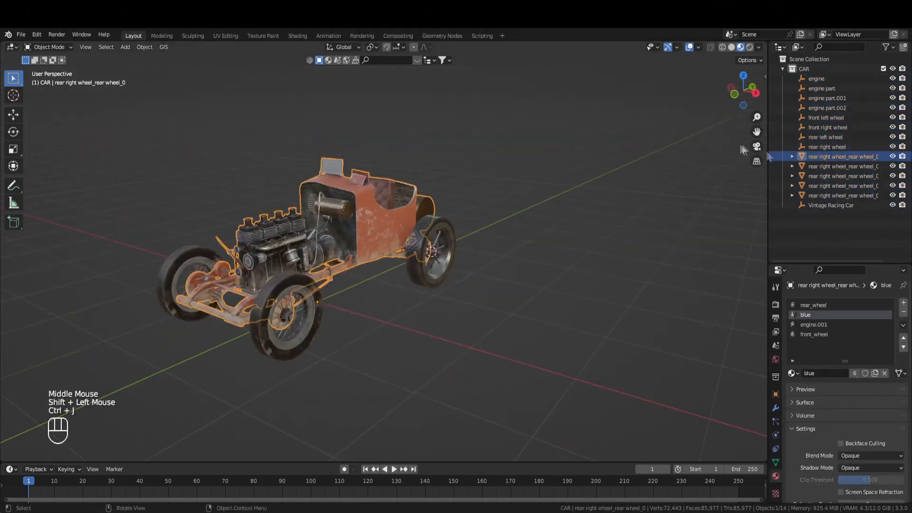
- Delete the leftover engine, engine part, wheel and Vintage Racing Car empties, keeping only the body and wheel meshes
left_click(826, 205)
left_click(892, 205)
left_click_drag(892, 147, 892, 88)
left_click(892, 79)
left_click(822, 79)
left_click(820, 146, "shift")
key("Delete")
left_click(831, 129)
key("Delete")
left_click(350, 247)
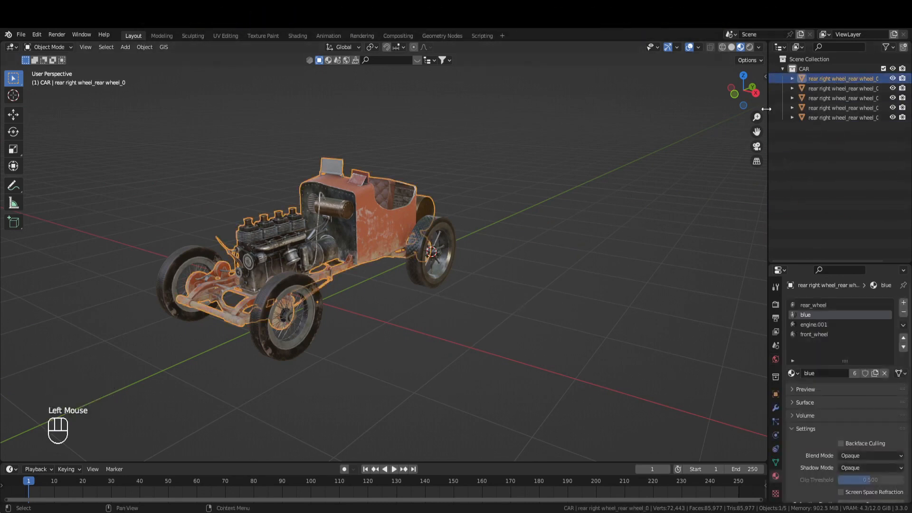
- Widen the Outliner and rename the car's body mesh as CAR-Body
left_click_drag(767, 108, 705, 105)
double_click(792, 80)
type("CAR-Body")
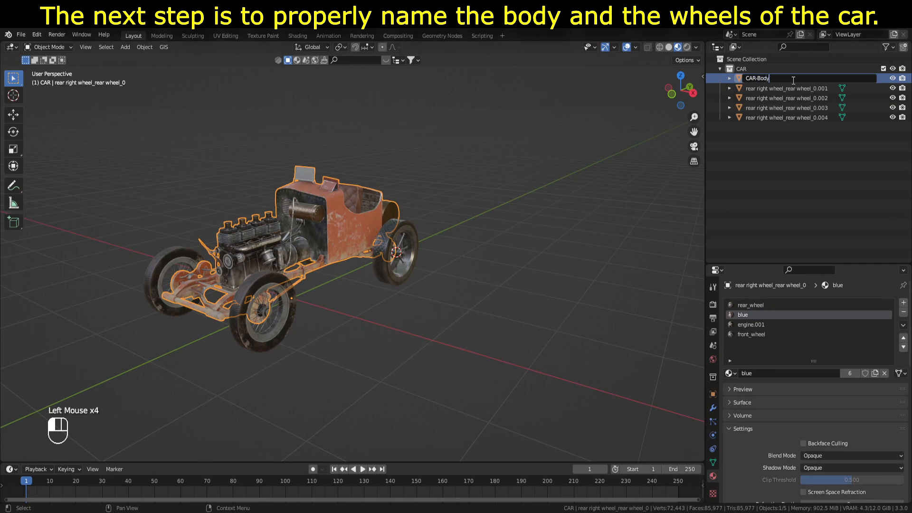
key("Return")
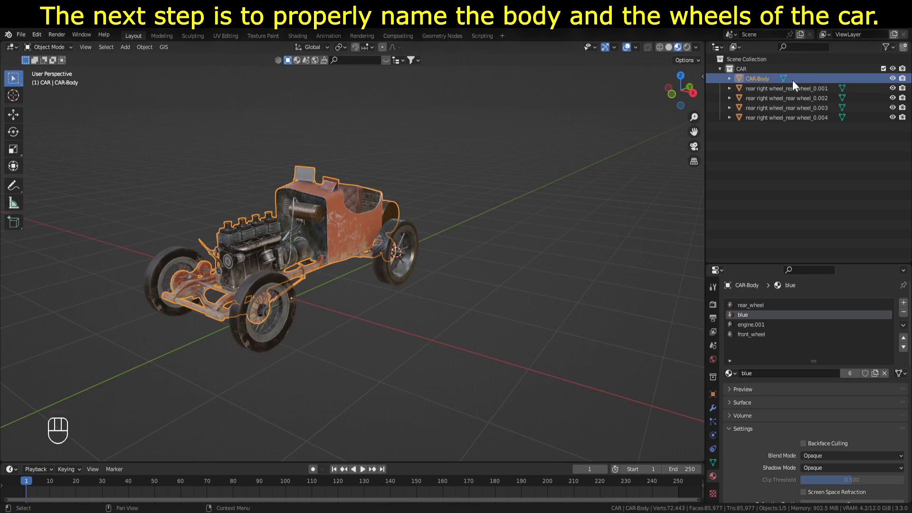
- Rename the car's rear right wheel as CAR-Wheel.Bk.R
left_click(782, 87)
middle_click_drag(394, 193, 551, 185)
double_click(798, 89)
type("CAR-Wheel.Bk.R")
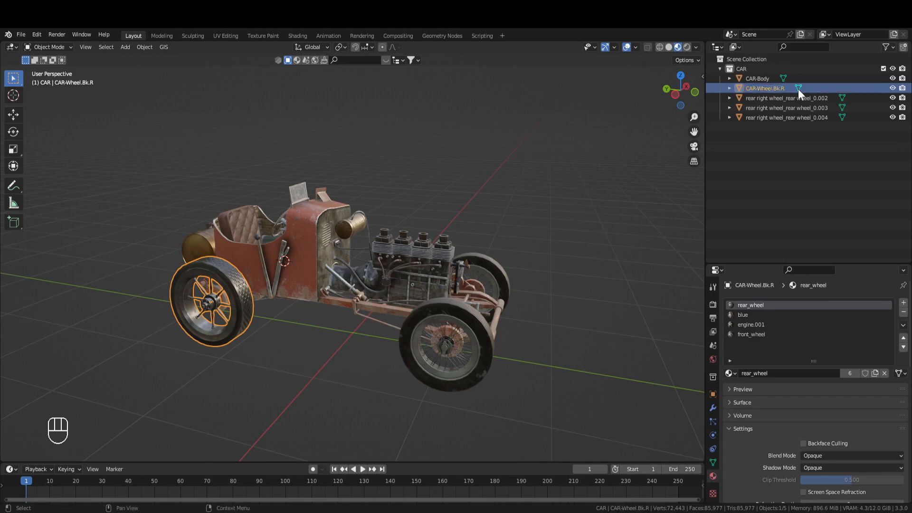
key("Return")
- Rename the car's rear left wheel as CAR-Wheel.Bk.L
middle_click_drag(338, 246, 347, 299)
left_click(288, 226)
double_click(809, 98)
left_click(809, 98, "ctrl")
type("CAR-Wheel.Bk.R")
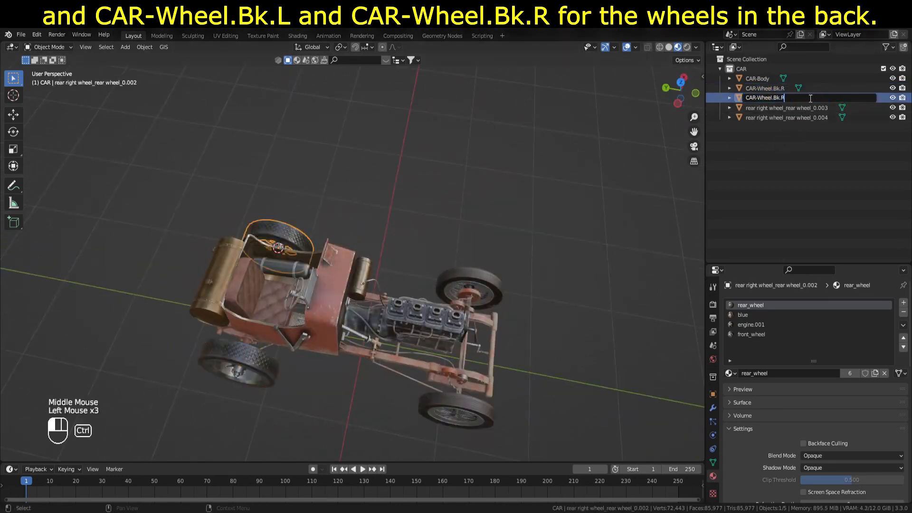
key("BackSpace")
key("BackSpace")
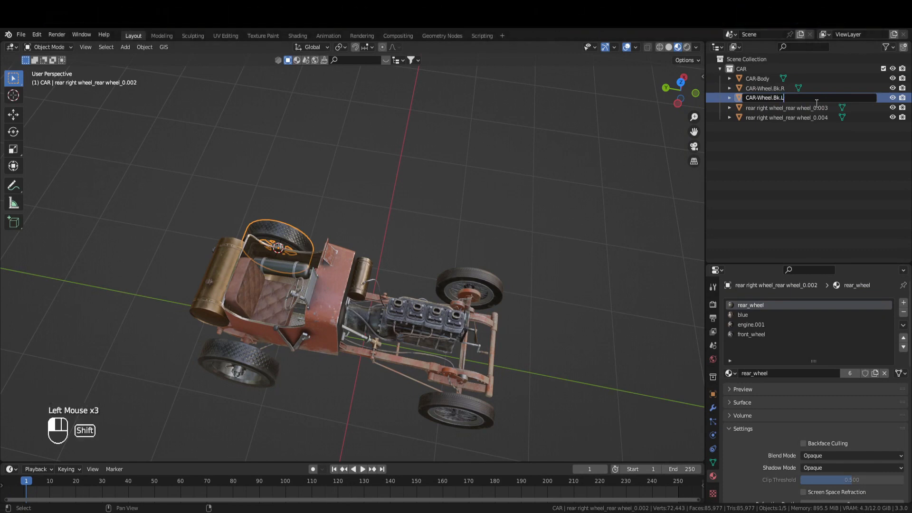
key("Return")
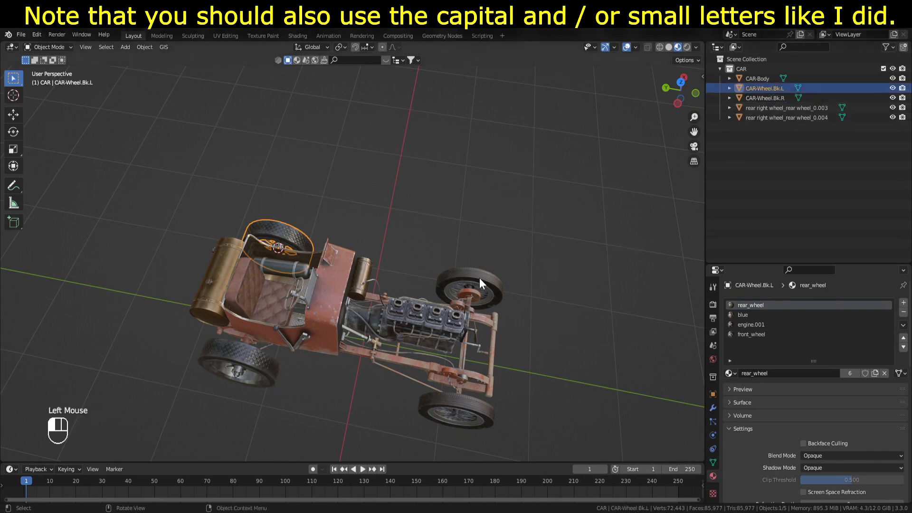
- Rename the car's front left wheel as CAR-Wheel.Ft.L
left_click(808, 109)
double_click(811, 107)
type("CAR-Wheel.Bk.R")
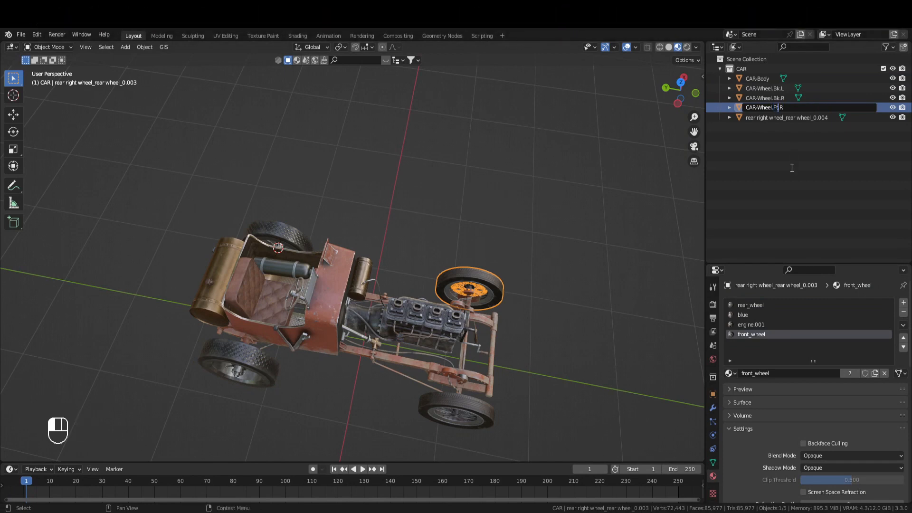
key("Right")
key("BackSpace")
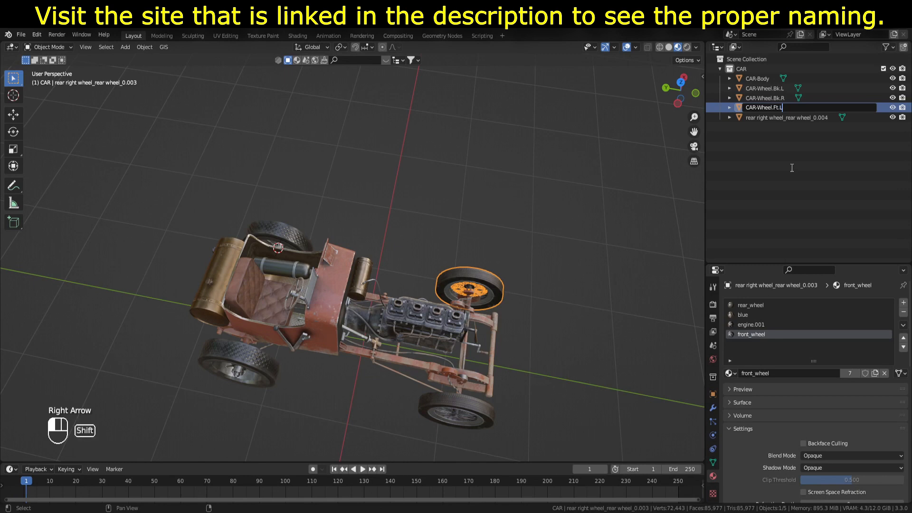
type("L")
key("Return")
- Check the named left wheels and rename the front right wheel as CAR-Wheel.Ft.R
left_click(782, 95)
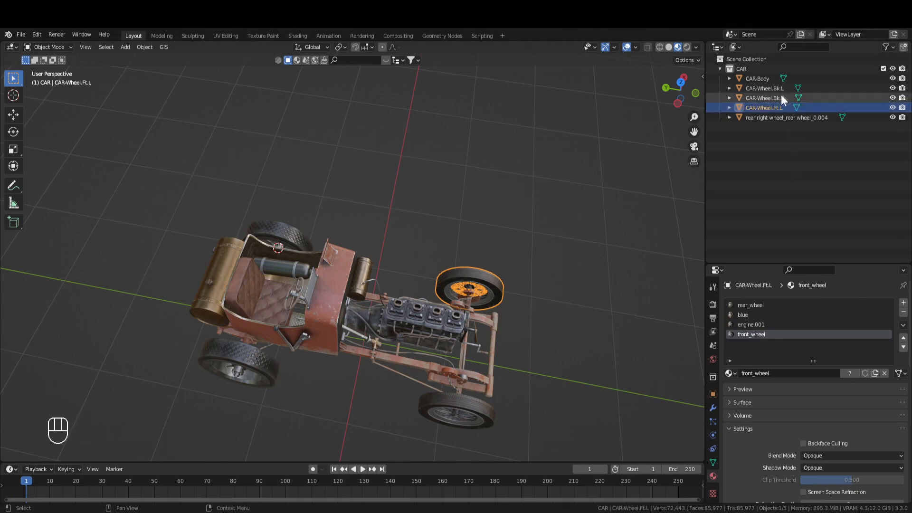
left_click(774, 88)
left_click(779, 108)
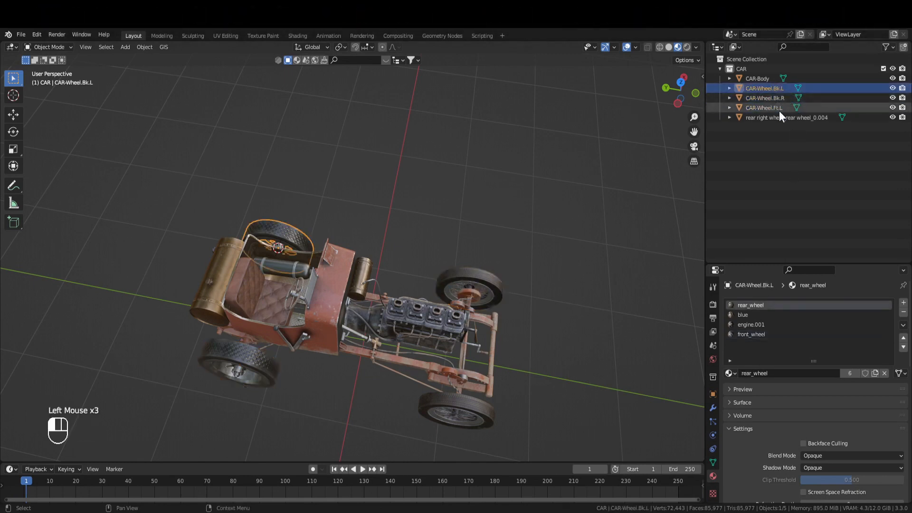
left_click(781, 118)
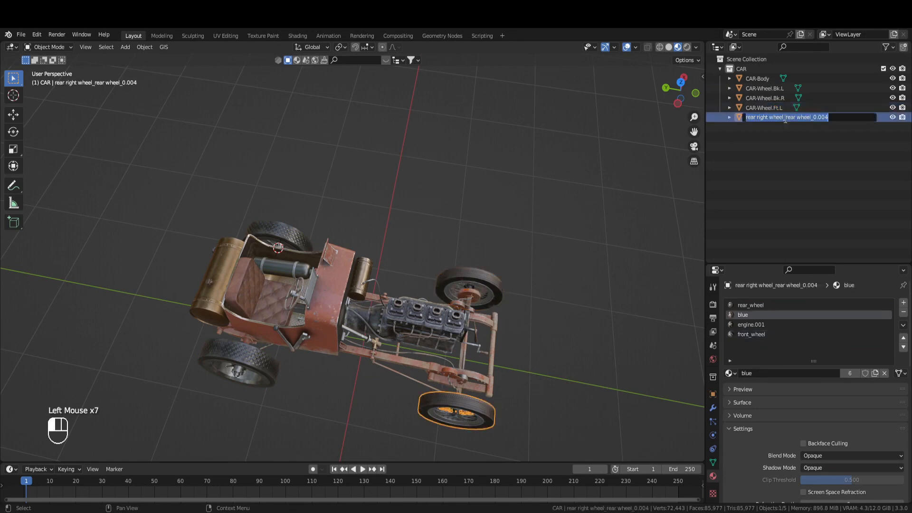
double_click(784, 118)
type("CAR-Wheel.Bk.R")
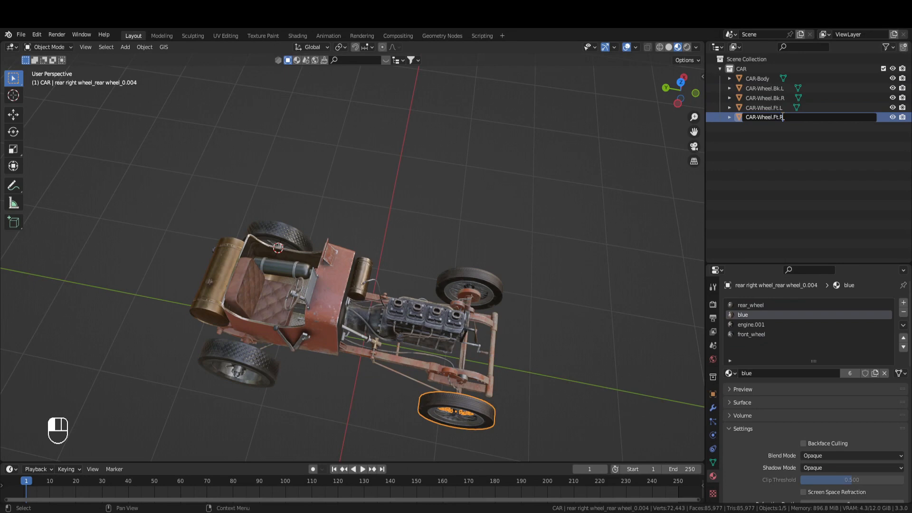
key("Return")
- Select CAR-Body and snap the 3D cursor to the world origin
middle_click_drag(584, 274, 450, 242)
scroll(565, 238, "down", 2)
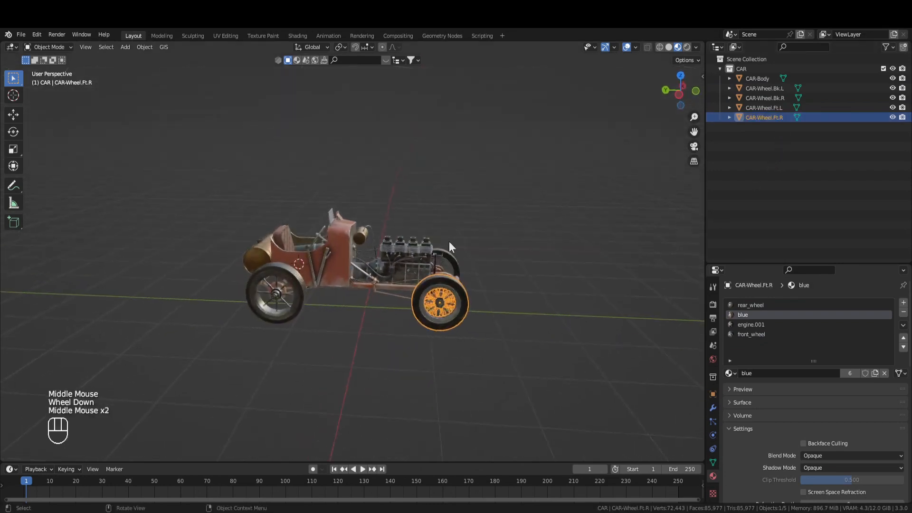
left_click(374, 269)
left_click(143, 47)
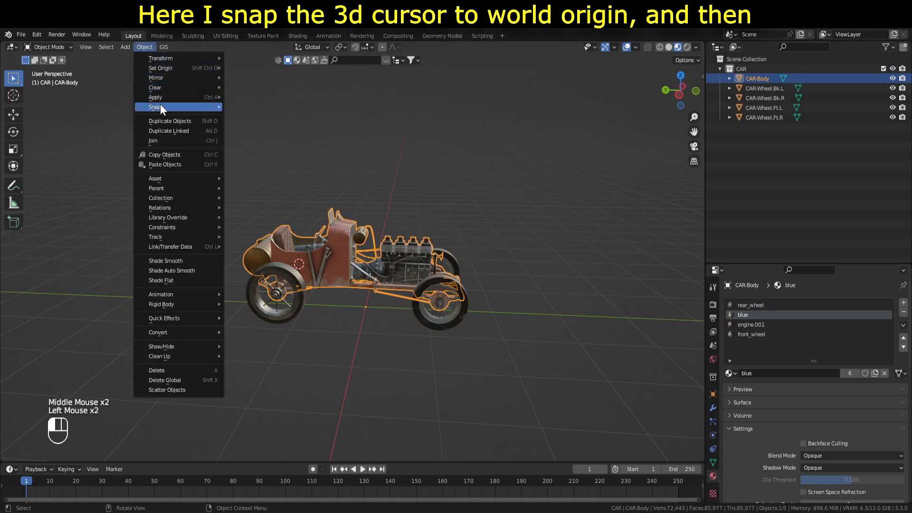
mouse_move(161, 106)
left_click(281, 159)
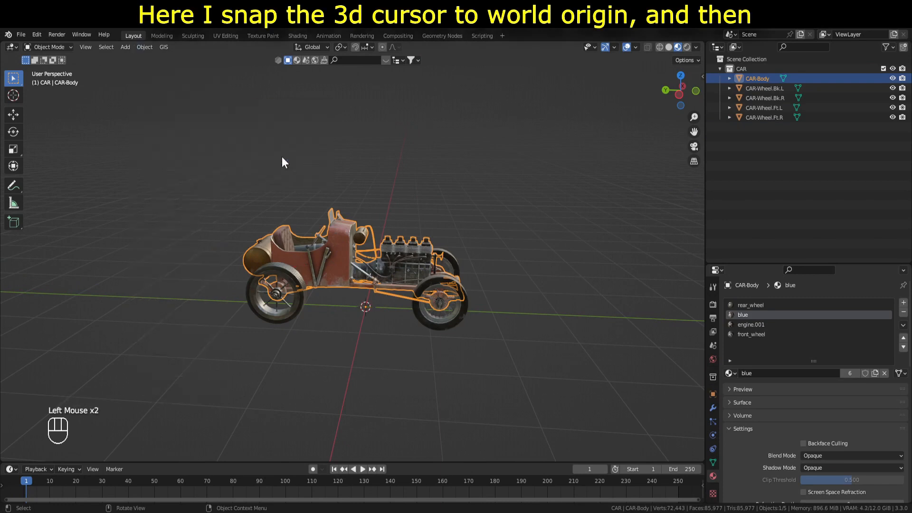
- Set the origin of CAR-Body to the 3D cursor and test-move the body, cancelling the move
left_click(148, 48)
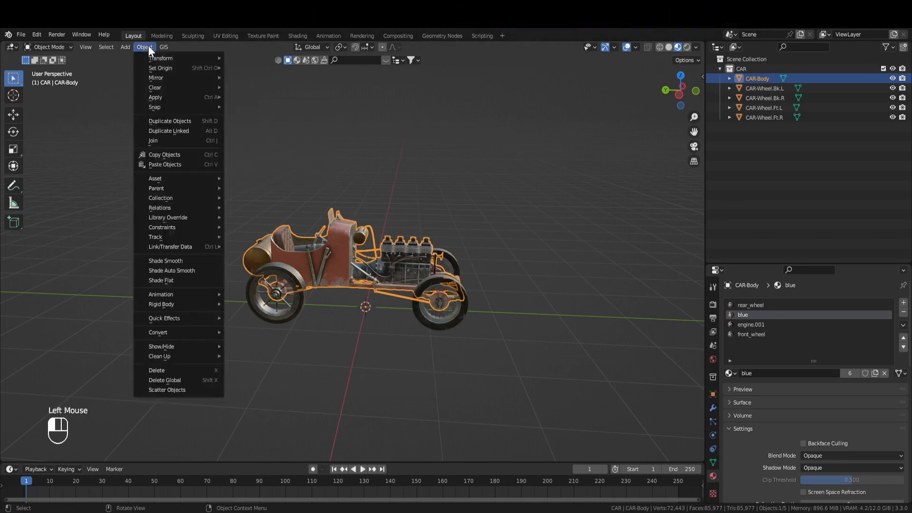
mouse_move(160, 67)
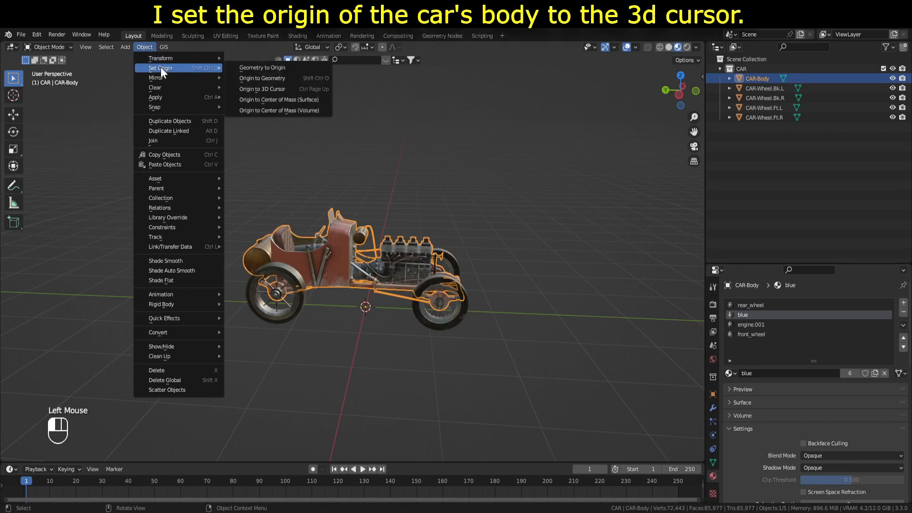
left_click(291, 89)
key("g")
right_click(422, 261)
- Select the car's body and all four wheels and add a car deformation rig
middle_click_drag(421, 261, 301, 285)
left_click_drag(255, 340, 473, 163)
mouse_move(280, 141)
middle_mouse_down("shift")
mouse_move(313, 163)
mouse_move(280, 145)
middle_mouse_up("shift")
left_click(121, 47)
left_click(153, 131)
left_click(243, 140)
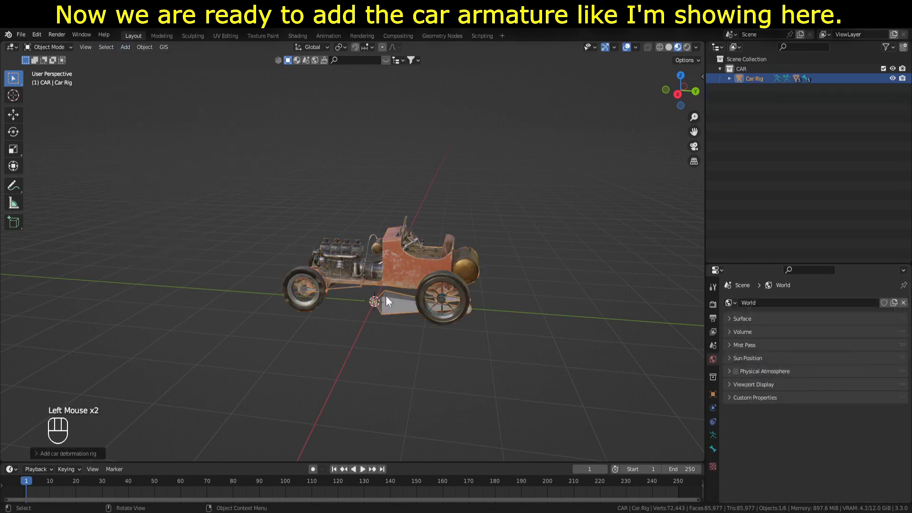
- Turn on In Front in the Car Rig's viewport display settings
middle_click_drag(412, 328, 390, 300)
left_click(390, 299)
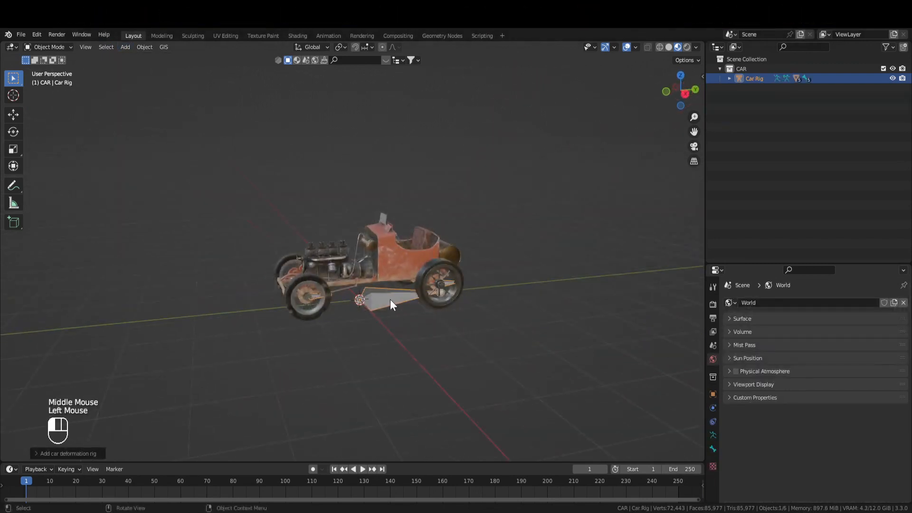
left_click(712, 394)
left_click(726, 395)
scroll(784, 404, "down", 3)
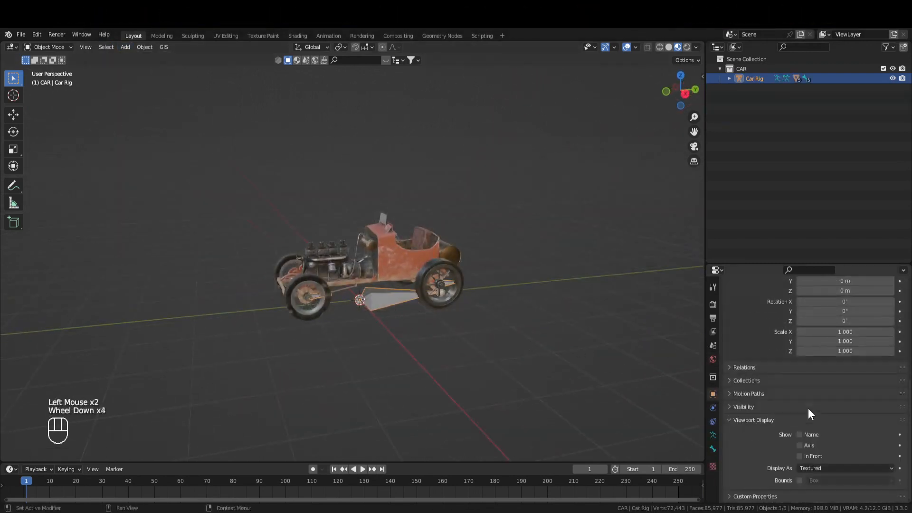
left_click(800, 456)
- Examine how the rig's bones align with the car's body and wheels from several angles and shading modes
scroll(458, 298, "up", 3)
mouse_move(458, 298)
middle_mouse_down()
mouse_move(526, 337)
mouse_move(494, 314)
middle_mouse_up()
mouse_move(494, 314)
middle_mouse_down()
mouse_move(434, 252)
mouse_move(409, 244)
middle_mouse_up()
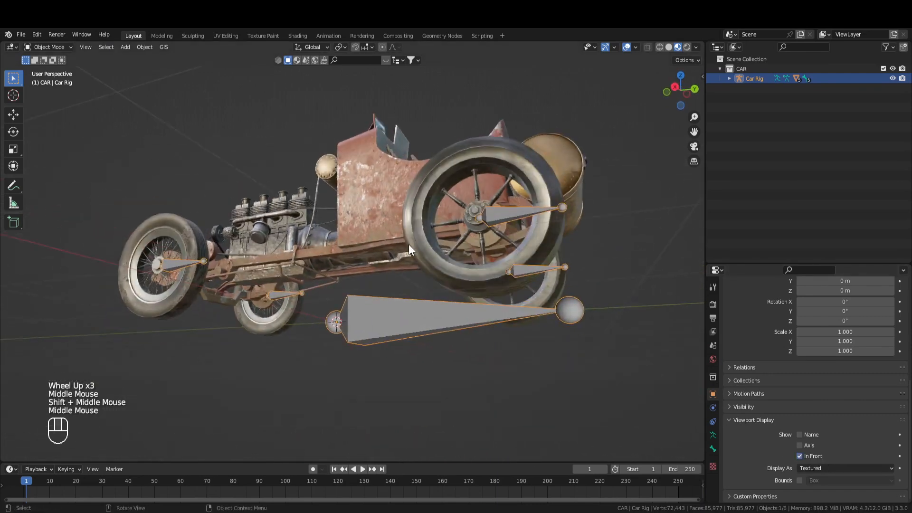
key("z")
mouse_move(555, 289)
middle_mouse_down()
mouse_move(522, 301)
mouse_move(588, 345)
middle_mouse_up()
key("z")
middle_click_drag(437, 365, 558, 364)
scroll(444, 350, "down", 2)
- Open Rigacar's Animation Rig settings and generate the animation rig for the Car Rig
key("n")
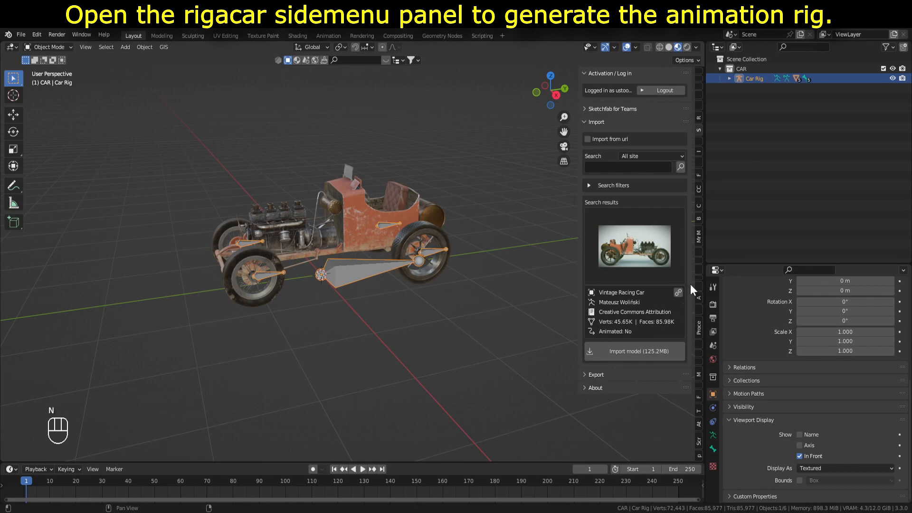
left_click(699, 308)
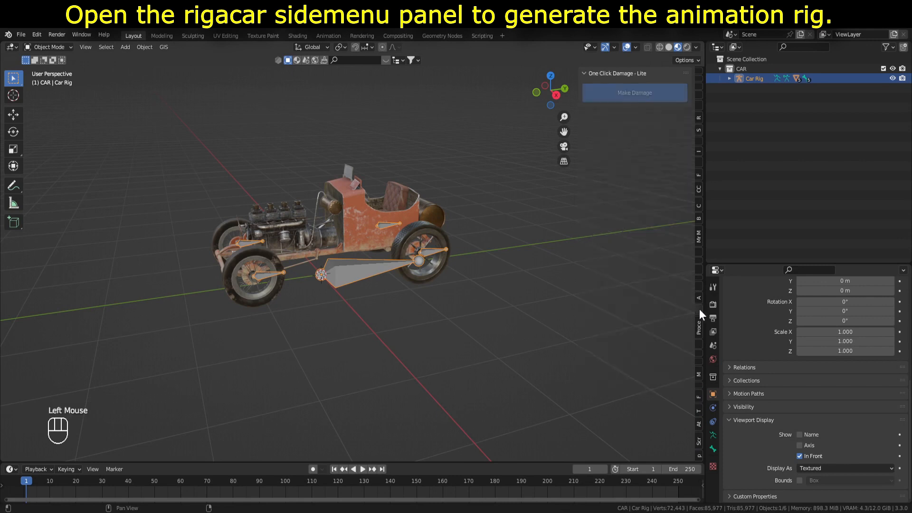
left_click(701, 291)
left_click(700, 280)
left_click(699, 294)
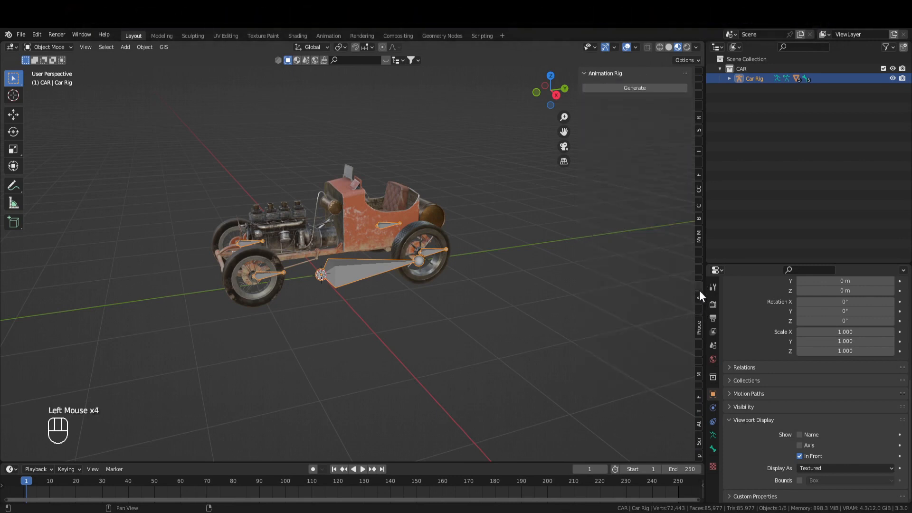
left_click(627, 89)
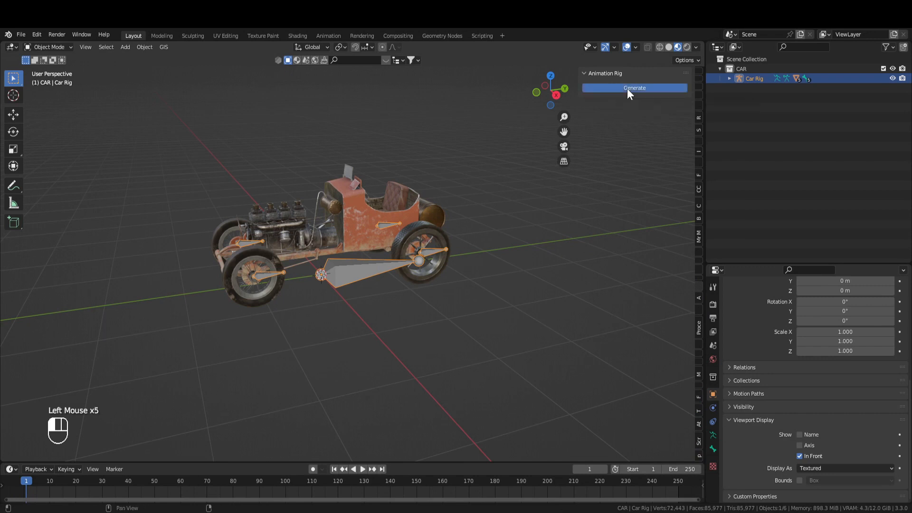
- Select the rig's Root control, expand the Ground Sensors settings and inspect the rigged car
left_click(397, 291)
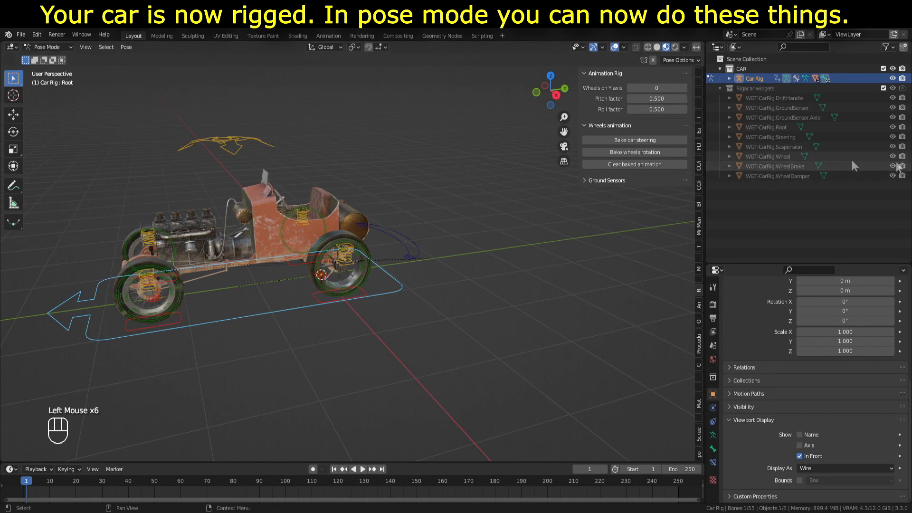
middle_click_drag(431, 306, 481, 295, "shift")
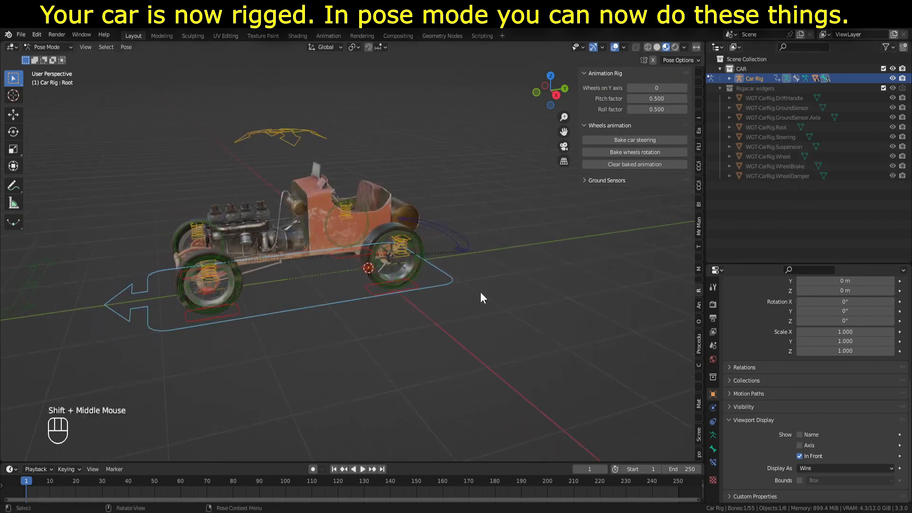
left_click(597, 183)
middle_click_drag(554, 298, 459, 285)
middle_click_drag(459, 285, 322, 180, "shift")
scroll(506, 278, "up", 2)
scroll(479, 283, "down", 2)
- Switch to Object Mode and move the Car Rig about 1.1 m along the global Y axis
left_click_drag(47, 47, 42, 57)
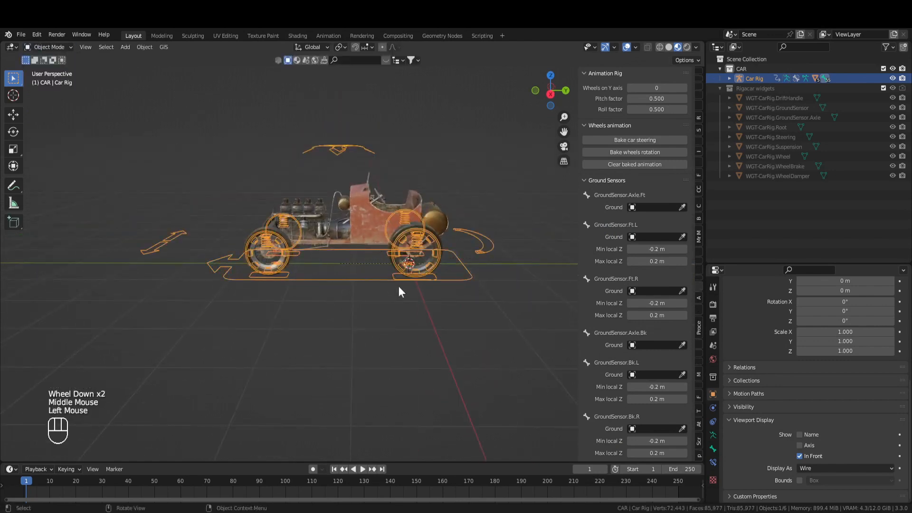
key("g")
key("y")
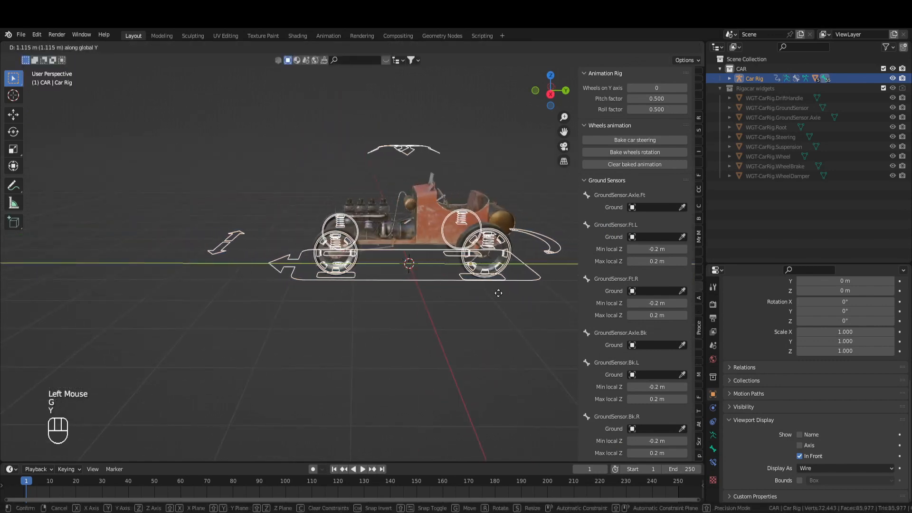
left_click(498, 299)
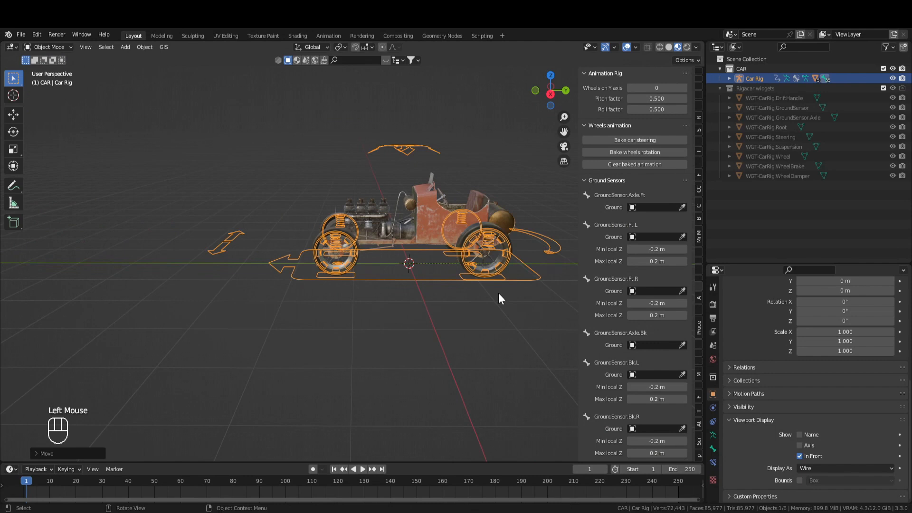
- Switch the Car Rig to Pose Mode and try moving the Steering control
scroll(413, 285, "down", 3)
middle_click_drag(420, 281, 363, 283)
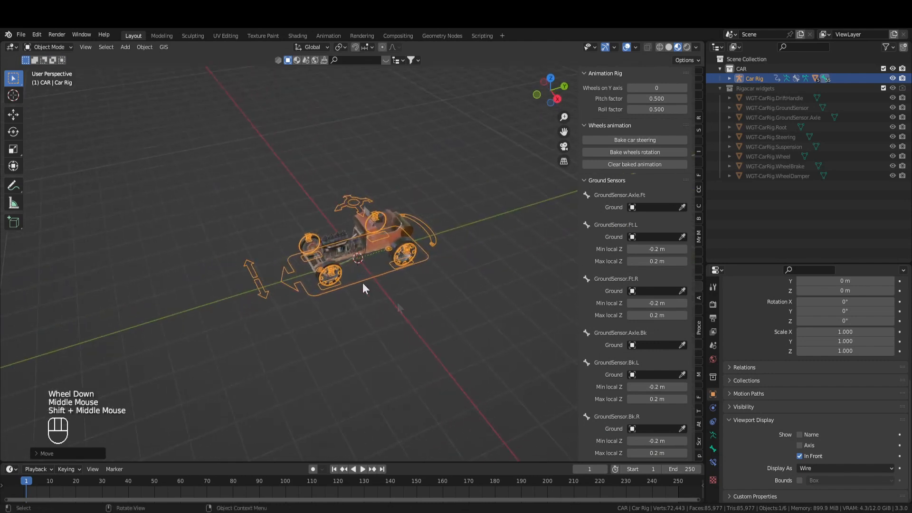
scroll(331, 286, "up", 2)
key("ctrl+Tab")
left_click(162, 338)
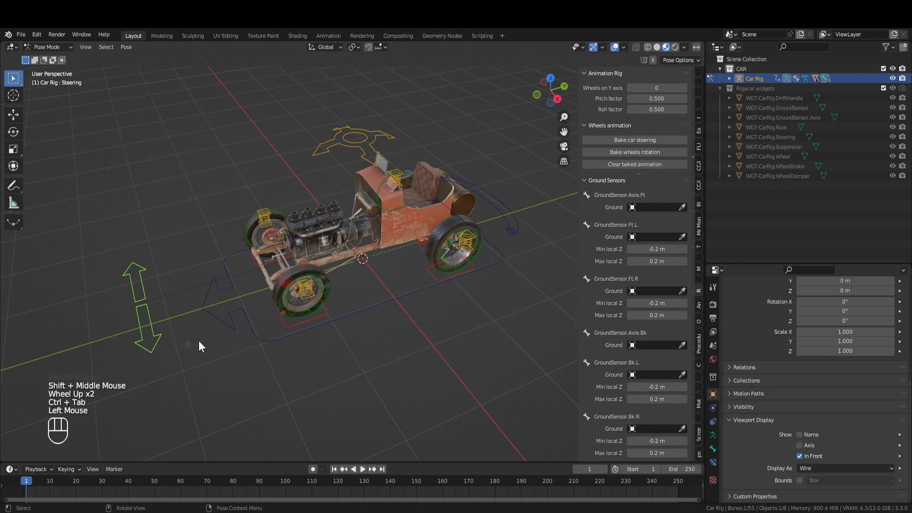
key("g")
right_click(230, 265)
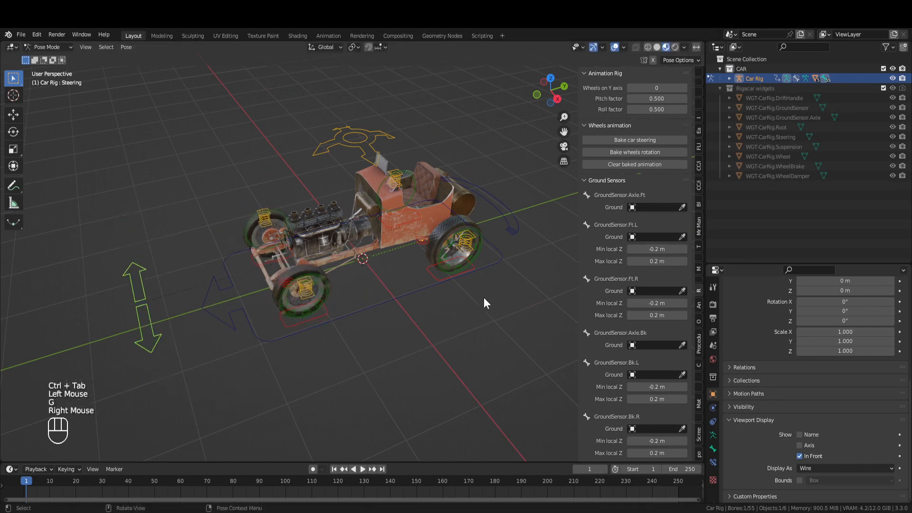
- Try rotating the rear-left wheel with its Wheel.Bk.L control and turning the car with the Drift control
left_click(471, 270)
key("g")
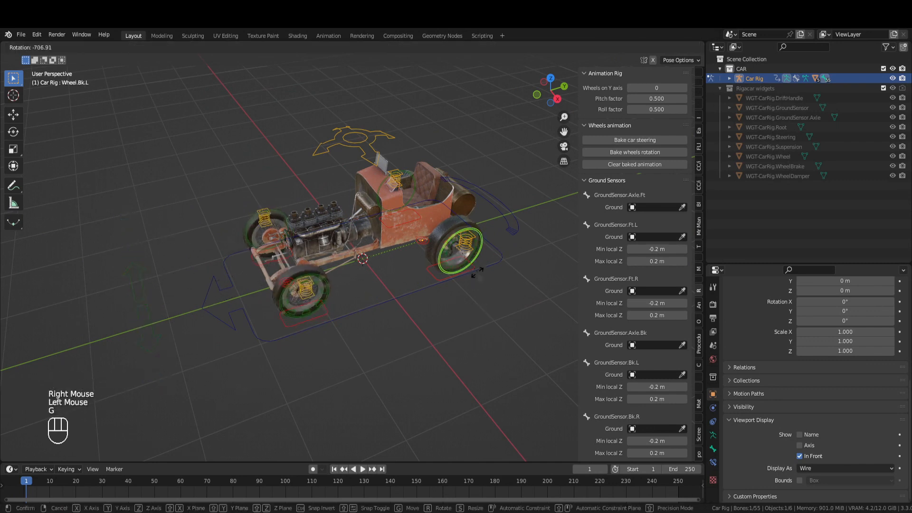
right_click(477, 272)
left_click(513, 245)
key("g")
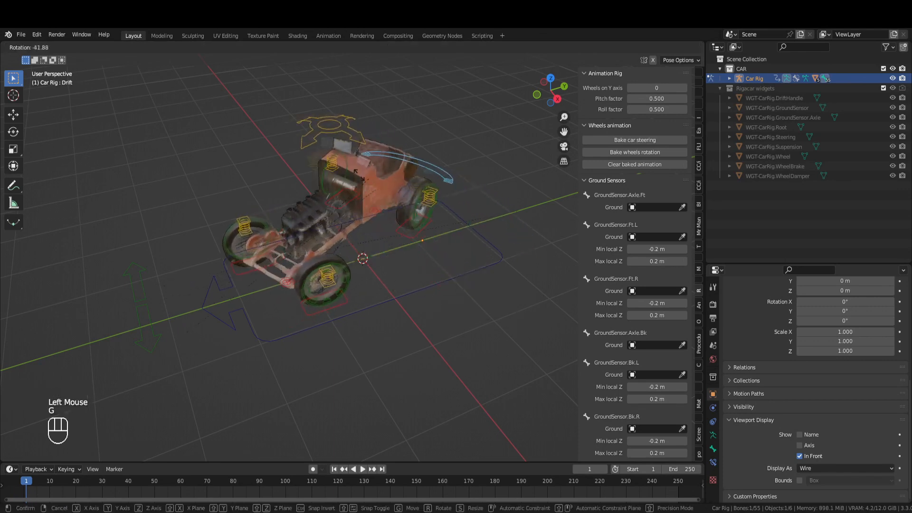
right_click(243, 142)
- Try moving the Suspension control above the car in different directions to test how the body tilts
middle_click_drag(363, 318, 332, 285)
left_click(401, 144)
middle_click_drag(401, 144, 345, 190)
key("g")
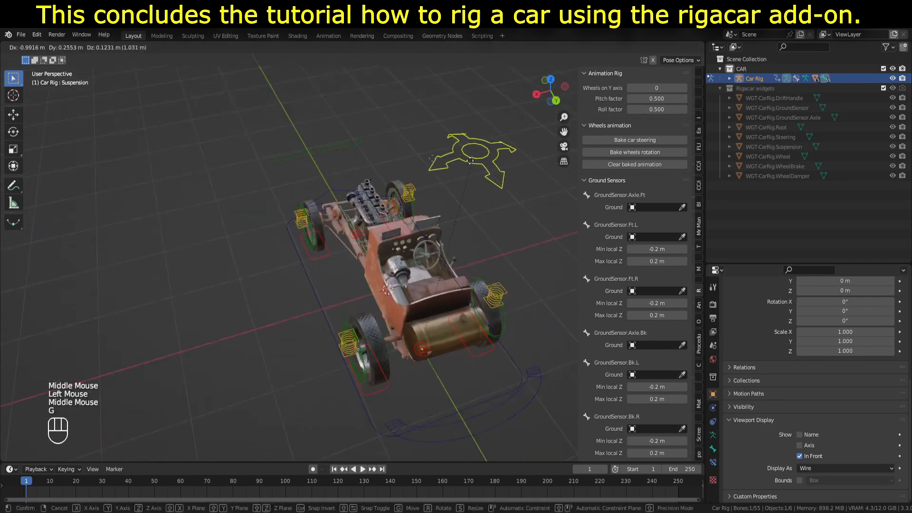
right_click(438, 183)
middle_click_drag(438, 183, 355, 156)
key("g")
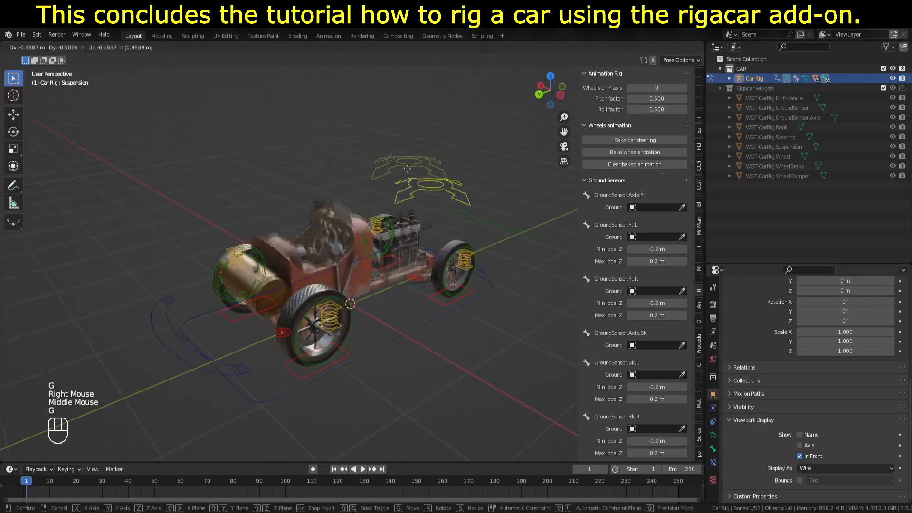
right_click(389, 161)
- Try moving the WheelDamper.Bk.R control on the rear-right wheel, and return the rig to Object Mode
middle_click_drag(388, 161, 417, 299)
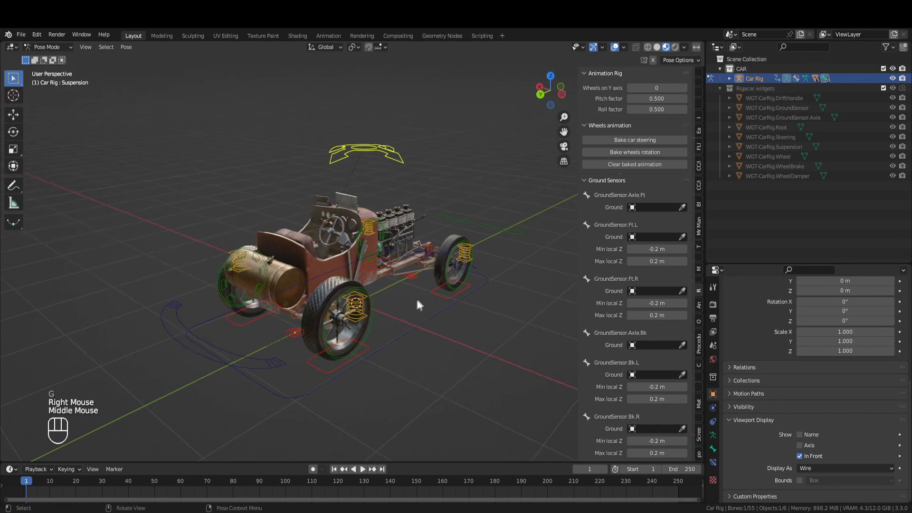
left_click(409, 315)
left_click(394, 313)
key("g")
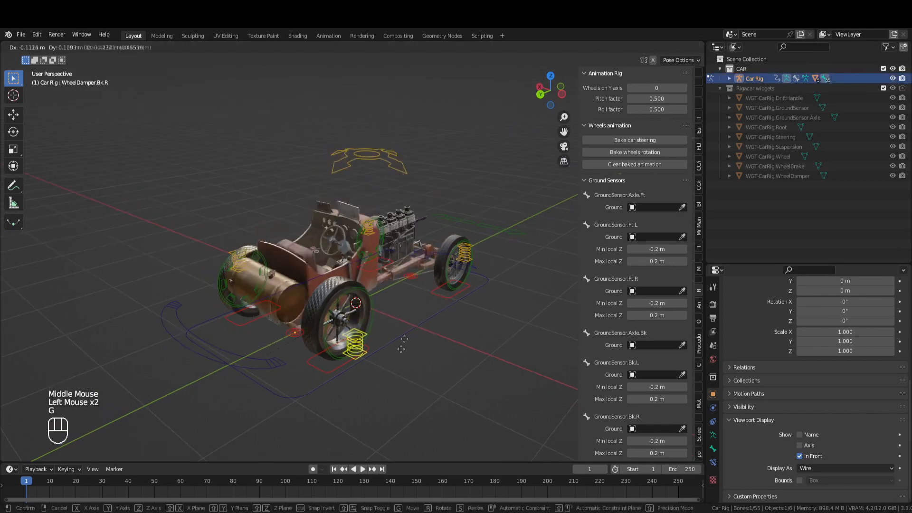
right_click(410, 298)
middle_click_drag(410, 298, 193, 119)
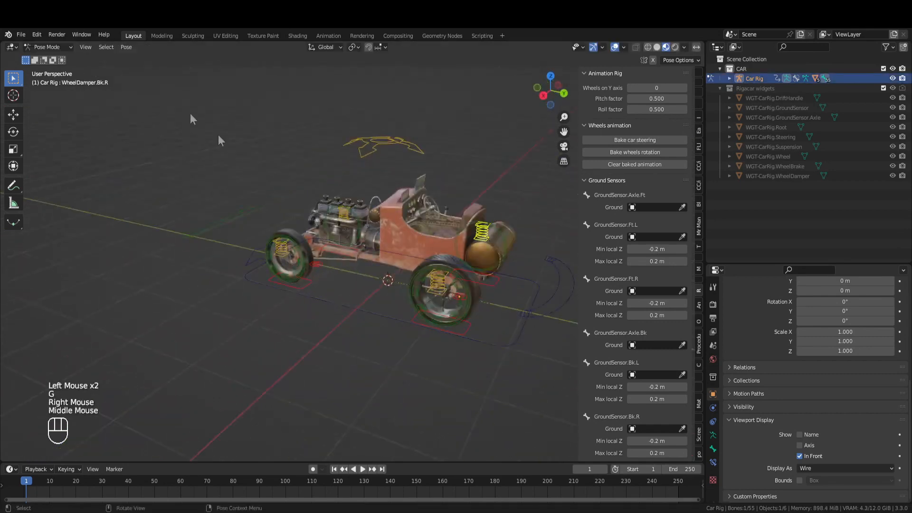
left_click(54, 52)
left_click(47, 58)
- Add a mesh plane beneath the car and scale it up uniformly until it is roughly as long as the car
scroll(305, 312, "down", 3)
middle_click_drag(323, 318, 143, 75)
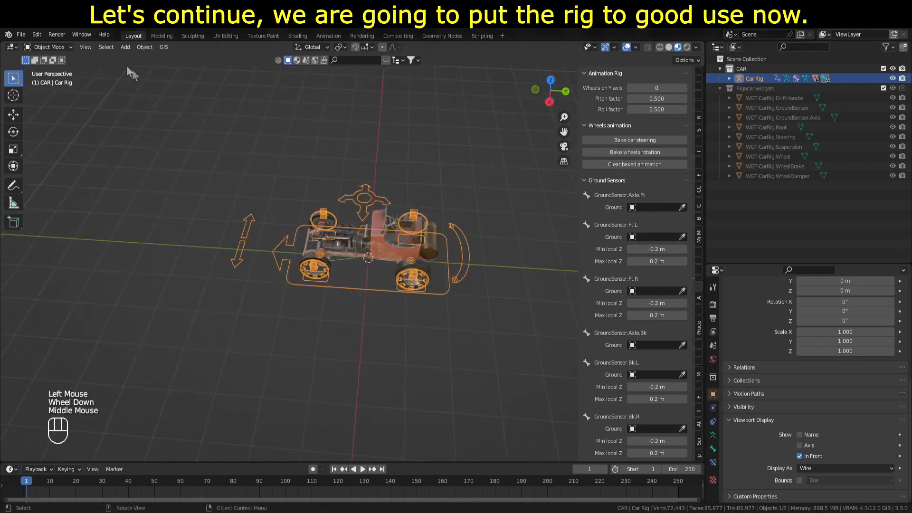
left_click(125, 47)
mouse_move(130, 57)
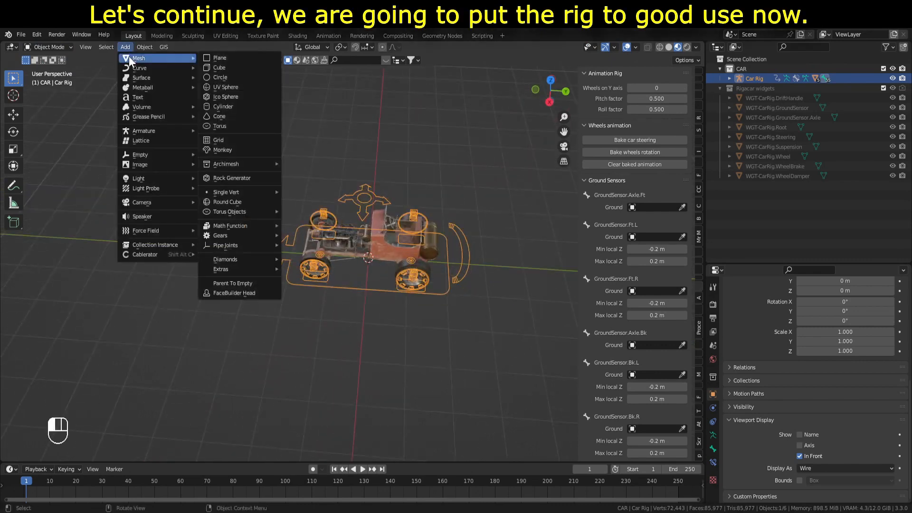
left_click(212, 55)
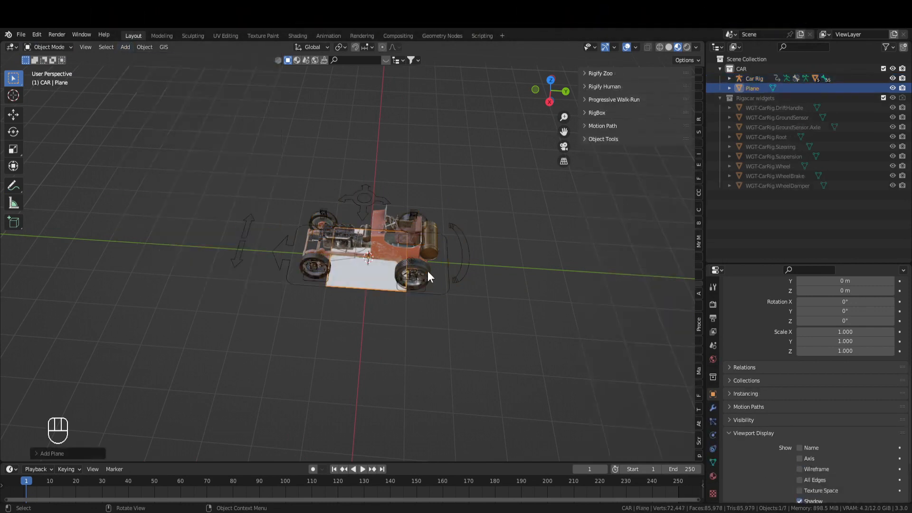
key("s")
left_click(480, 286)
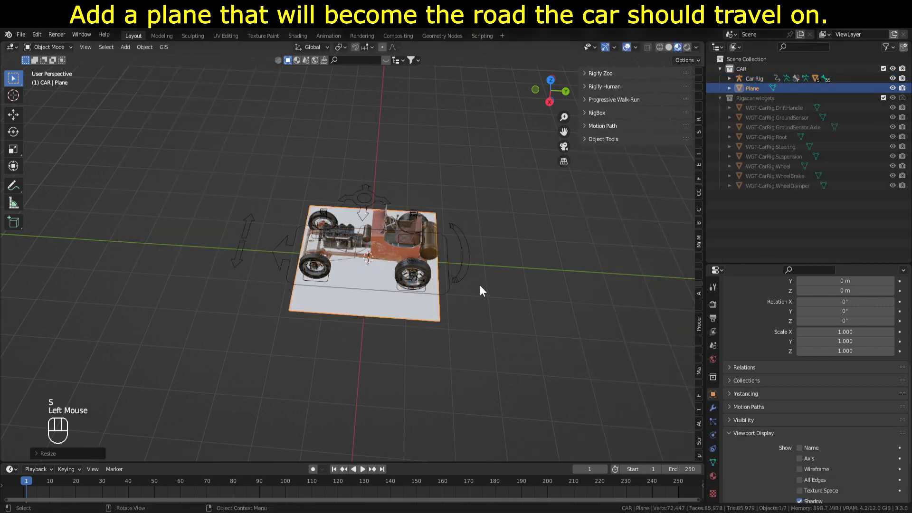
- Stretch the plane along the Y axis into a long, narrow road strip and shift it along Y ahead of the car
key("KP_7")
scroll(466, 252, "down", 4)
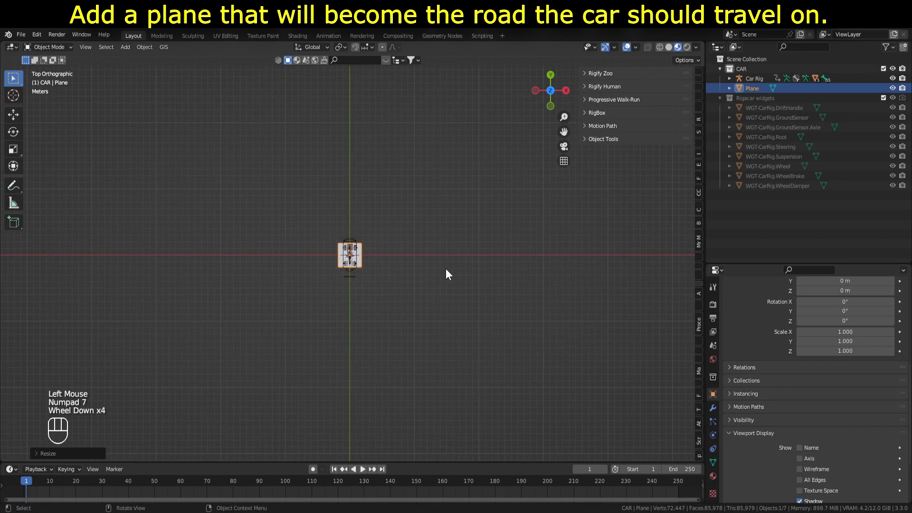
key("s")
key("y")
left_click(684, 273)
key("s")
key("y")
left_click(474, 256)
key("g")
key("y")
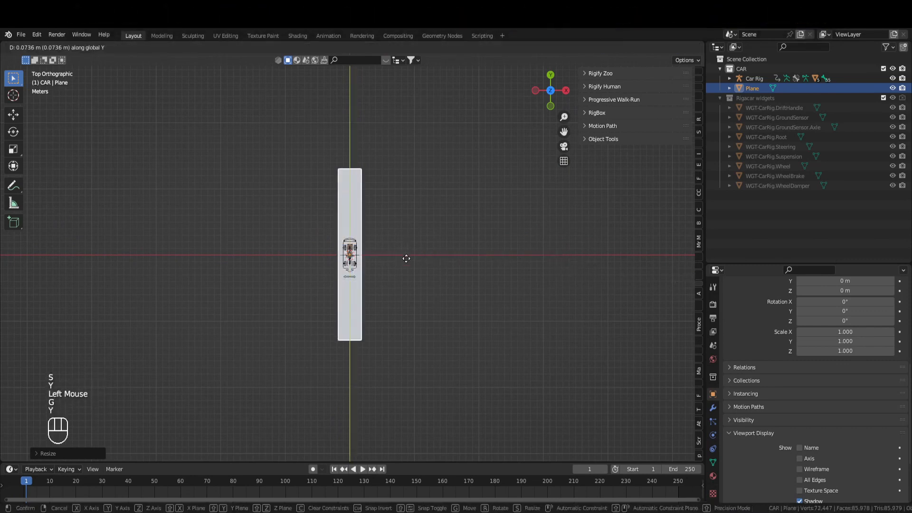
left_click(417, 308)
- Lengthen the road strip further along Y and move it forward so the car stands near its rear end
mouse_move(417, 307)
middle_mouse_down("shift")
mouse_move(464, 310)
mouse_move(427, 223)
mouse_move(421, 291)
middle_mouse_up("shift")
scroll(464, 309, "up", 2)
key("s")
key("y")
left_click(450, 241)
key("g")
key("y")
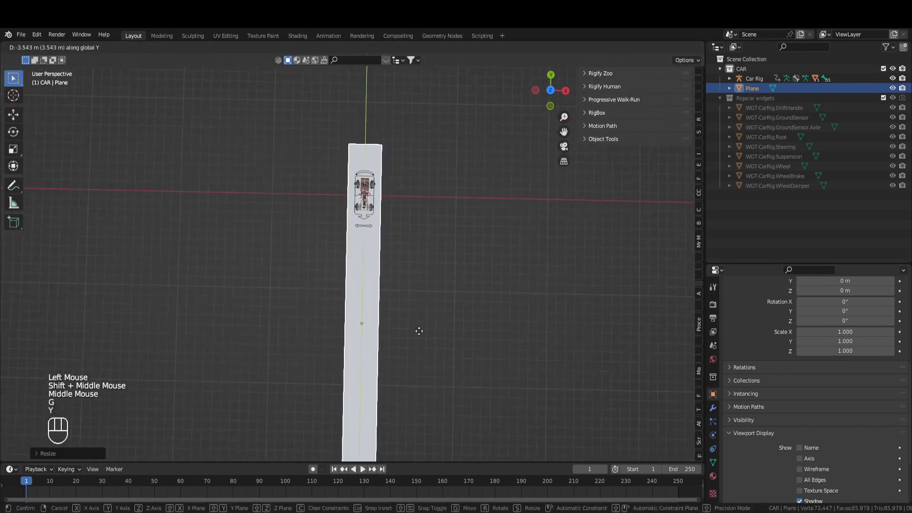
left_click(420, 340)
middle_click_drag(421, 340, 419, 304)
scroll(389, 265, "up", 1)
scroll(413, 300, "up", 2)
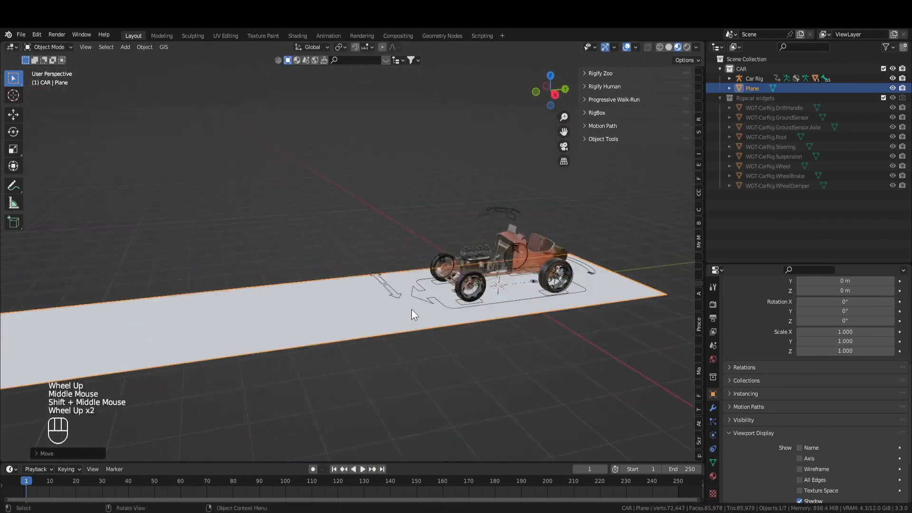
- Add a path curve at the car's position and rotate it in the top view to line up with the Y axis
left_click(125, 47)
mouse_move(140, 69)
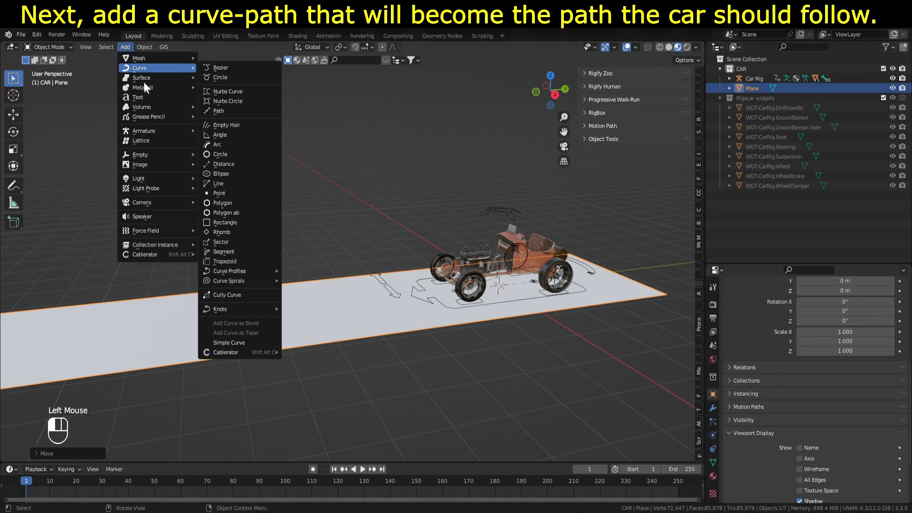
left_click(221, 110)
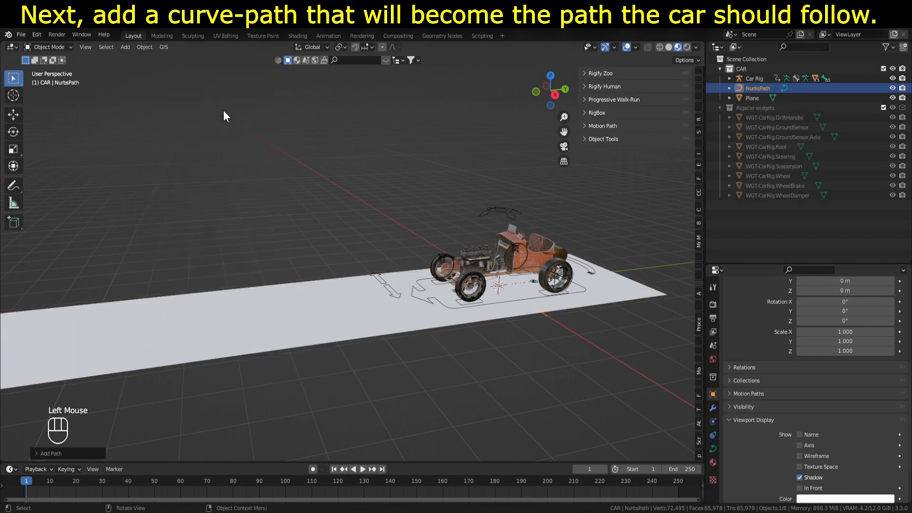
key("KP_7")
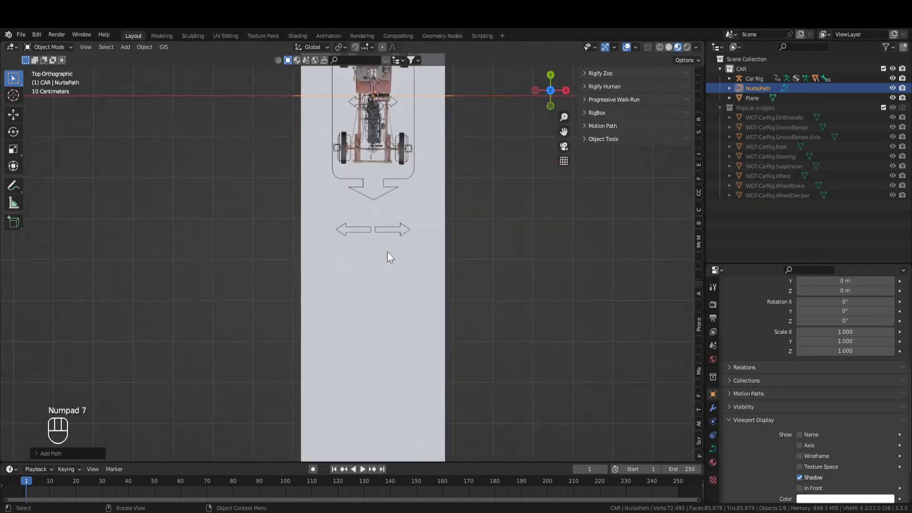
key("KP_Decimal")
key("r")
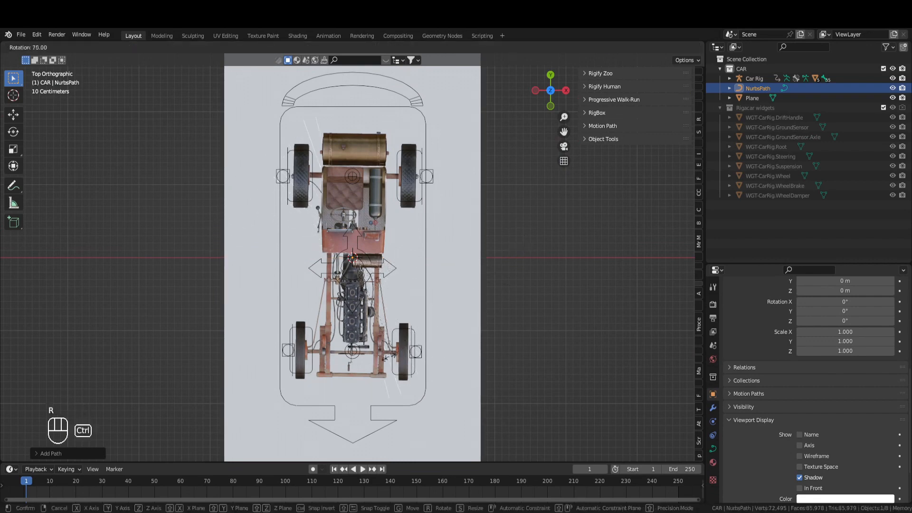
left_click(363, 374, "ctrl")
- Move the path forward along the Y axis so it runs from beneath the car to beyond its front
key("g")
key("y")
left_click(418, 398)
middle_click_drag(430, 317, 432, 279, "shift")
key("Tab")
left_click(352, 183)
middle_click_drag(352, 183, 524, 257)
key("Tab")
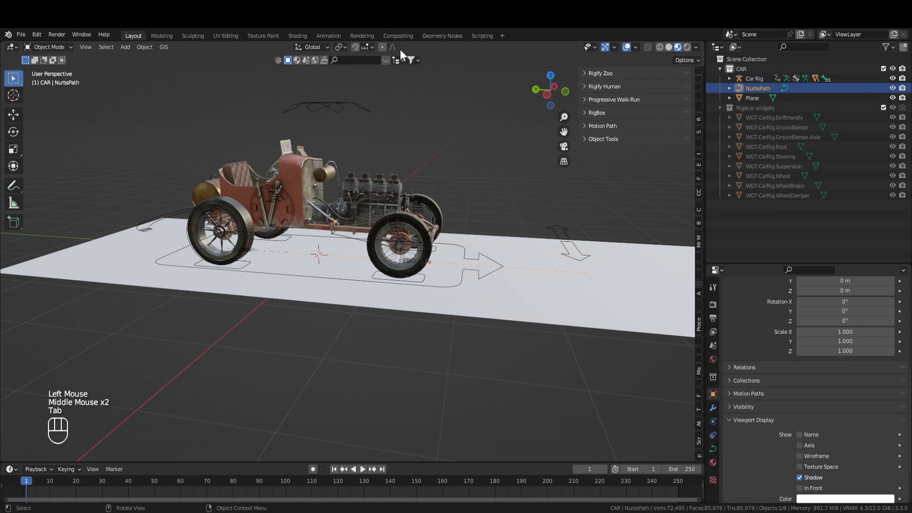
- Set the snapping target to Face Nearest and enable snapping
left_click(366, 48)
left_click(350, 114)
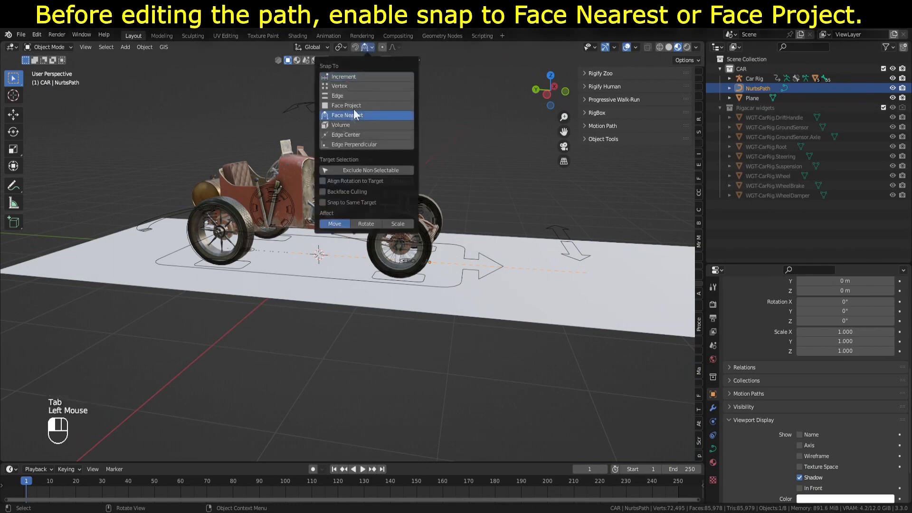
left_click(357, 46)
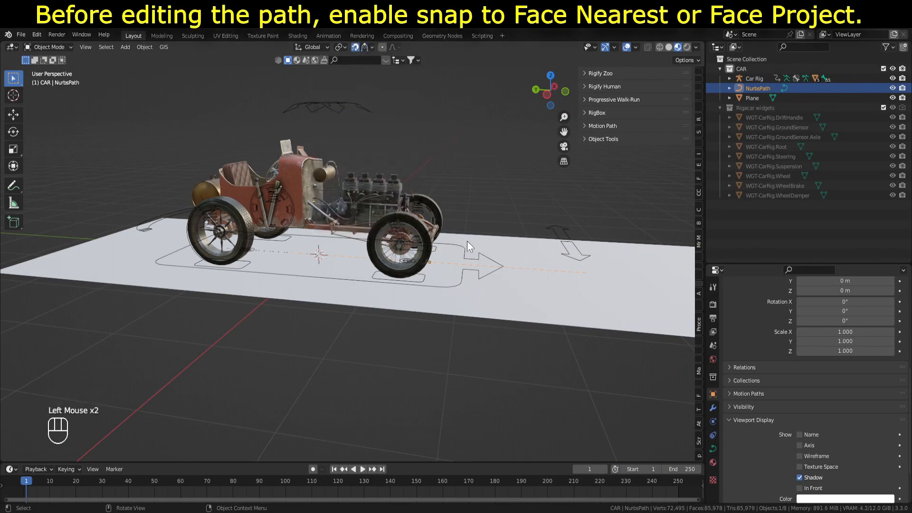
- Enter the path's Edit Mode and move its two foremost control points with snapping so they sit on the road surface
key("Tab")
left_click(592, 270)
key("g")
key("z")
left_click(599, 266)
left_click(511, 267)
key("g")
left_click(512, 267)
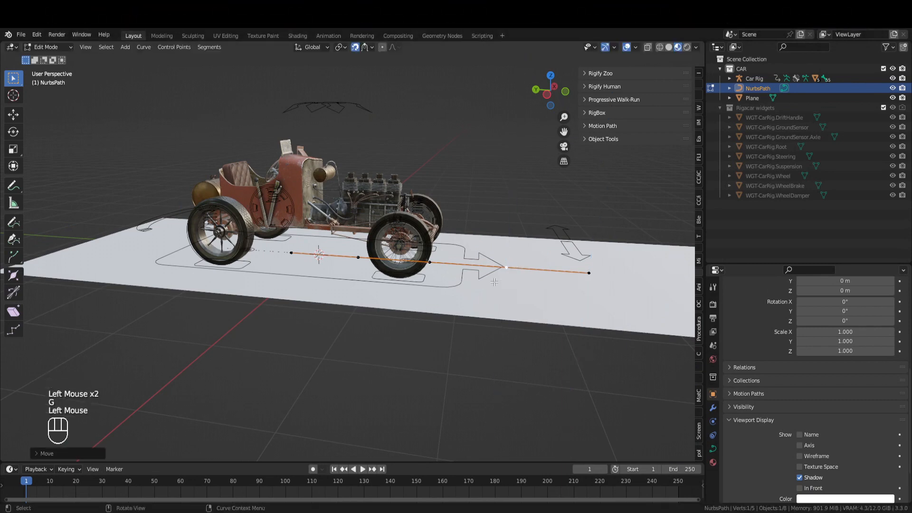
- In the top view, extrude the path's front end through several points that curve toward the positive X side of the road
middle_click_drag(494, 282, 475, 304)
scroll(456, 285, "down", 1)
key("KP_7")
scroll(441, 220, "down", 2)
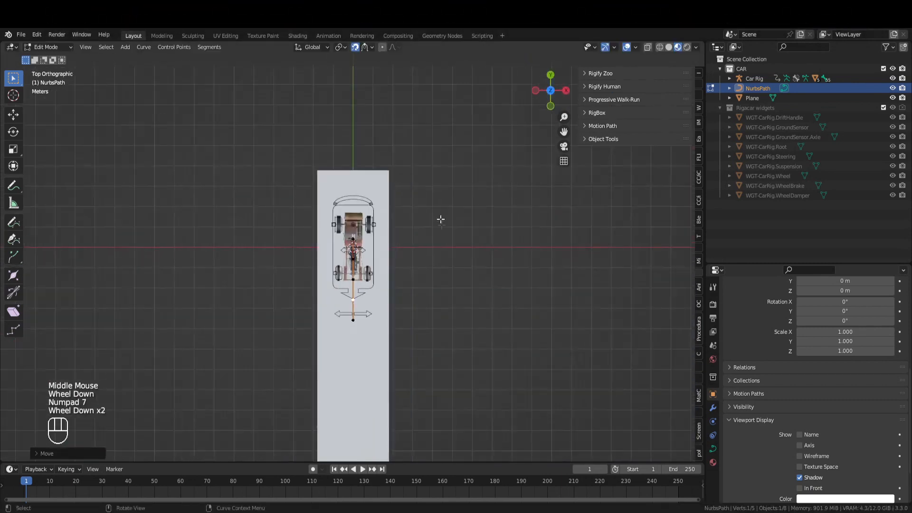
middle_click_drag(441, 220, 446, 122, "shift")
scroll(397, 218, "up", 1)
scroll(397, 218, "down", 1)
left_click(384, 214)
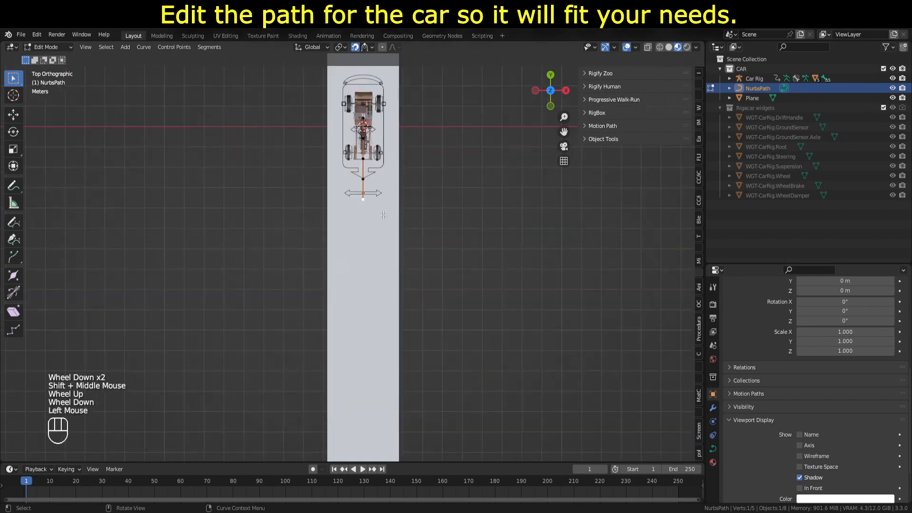
key("e")
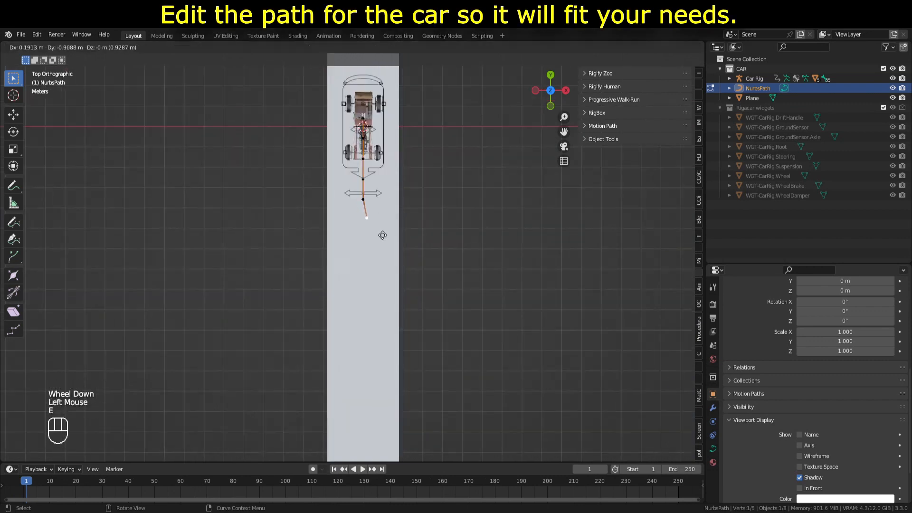
key("e")
left_click(391, 254)
key("e")
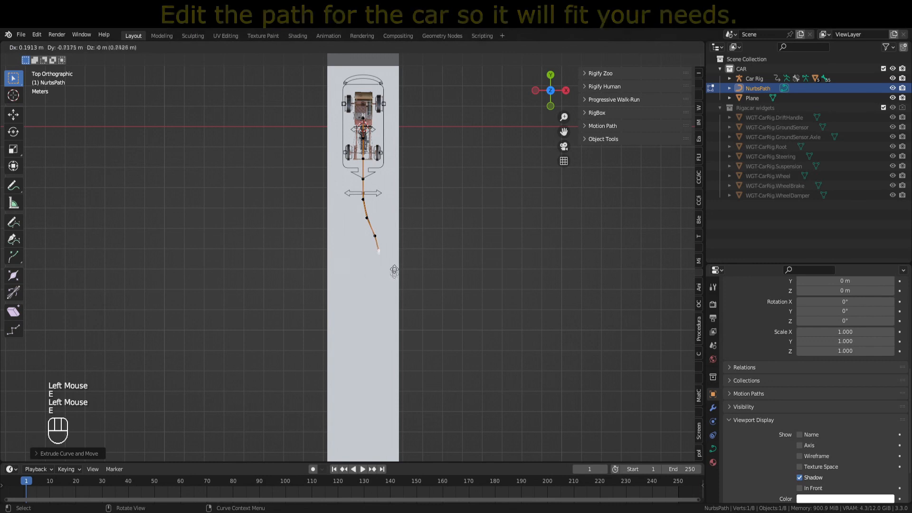
left_click(396, 297)
- Continue extruding the path so it curves back across the road toward the negative X side
key("e")
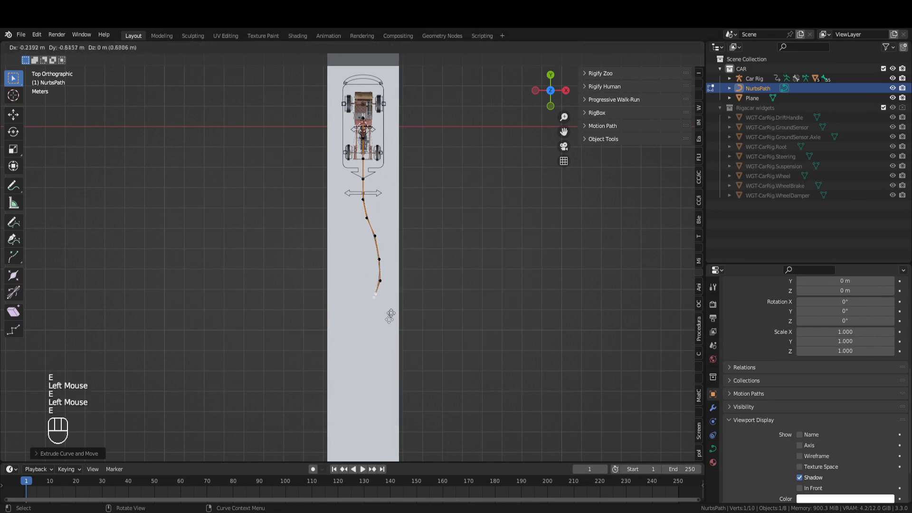
left_click(389, 321)
key("e")
left_click(374, 340)
key("e")
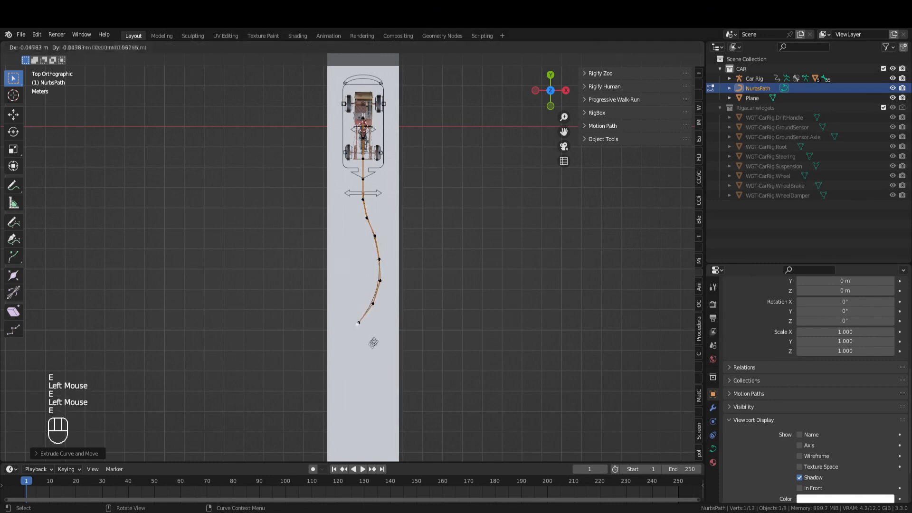
left_click(366, 358)
key("e")
left_click(362, 377)
key("e")
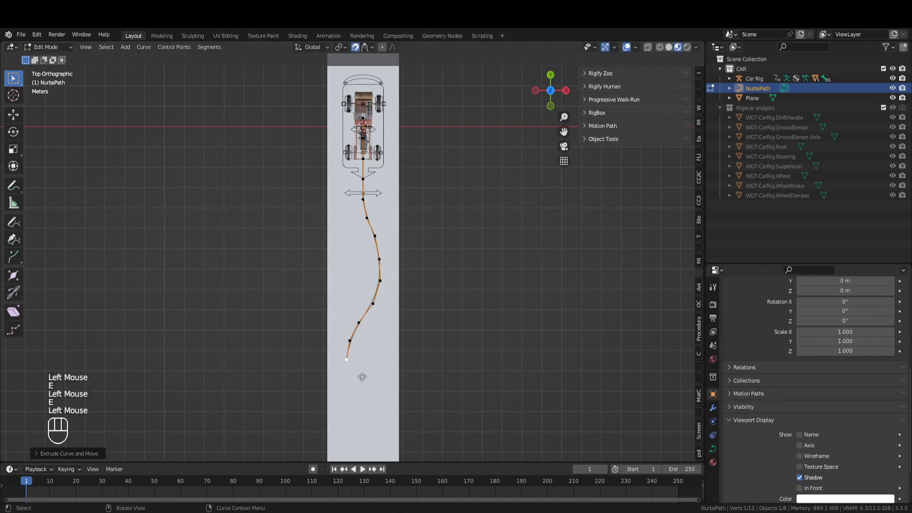
left_click(362, 403)
- Extrude more points that bring the path back toward the road's centre and run it straight ahead along the strip
middle_click_drag(362, 403, 359, 261, "shift")
key("e")
left_click(366, 290)
key("e")
left_click(372, 332)
key("e")
left_click(376, 370)
key("e")
left_click(377, 415)
key("e")
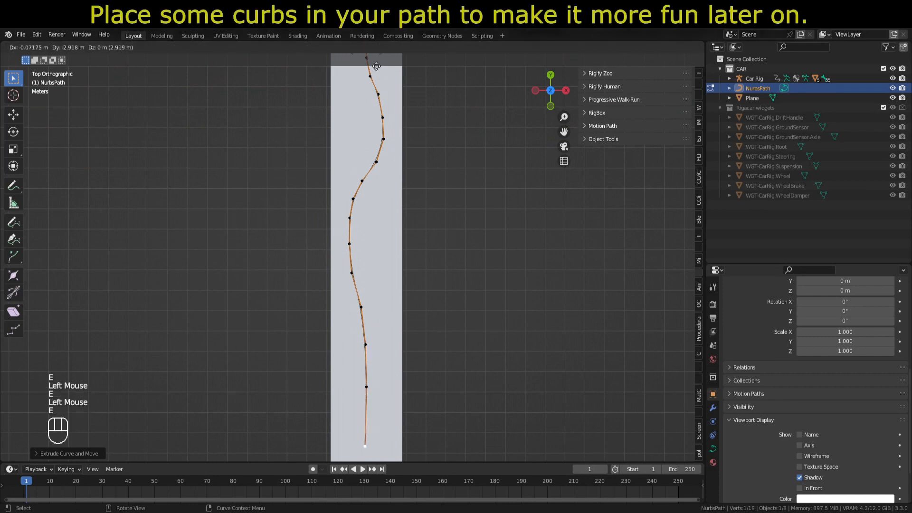
left_click(376, 473)
middle_click_drag(412, 183, 427, 96, "shift")
scroll(422, 196, "down", 2)
scroll(385, 288, "up", 2)
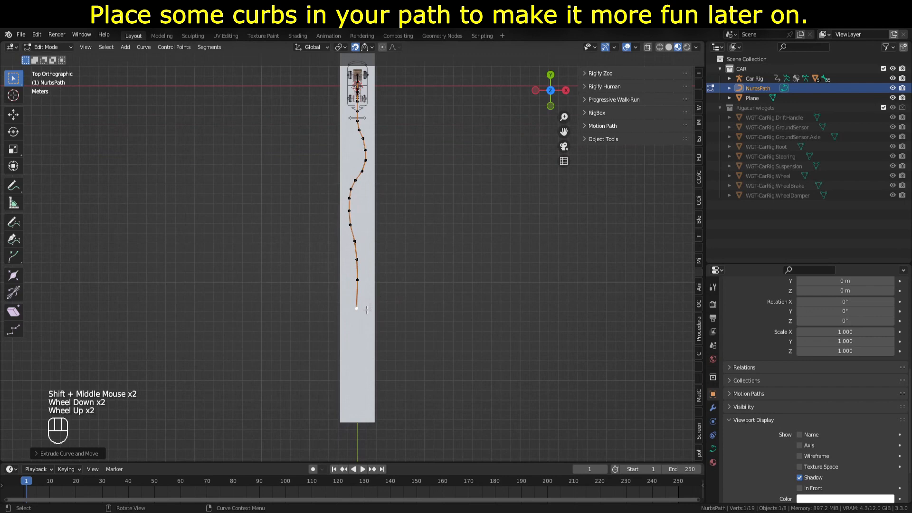
- Extrude two more points that run the path straight to near the road's far end, and leave Edit Mode
key("e")
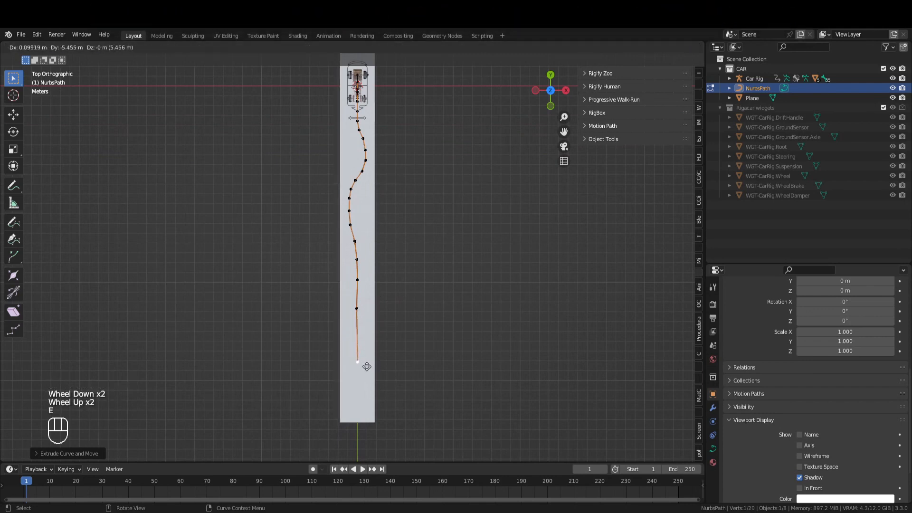
left_click(369, 365)
key("e")
left_click(366, 409)
middle_click_drag(365, 409, 384, 425, "shift")
middle_click_drag(454, 351, 375, 278)
key("Tab")
- Add nine evenly spaced loop cuts across the length of the road plane
left_click(375, 278)
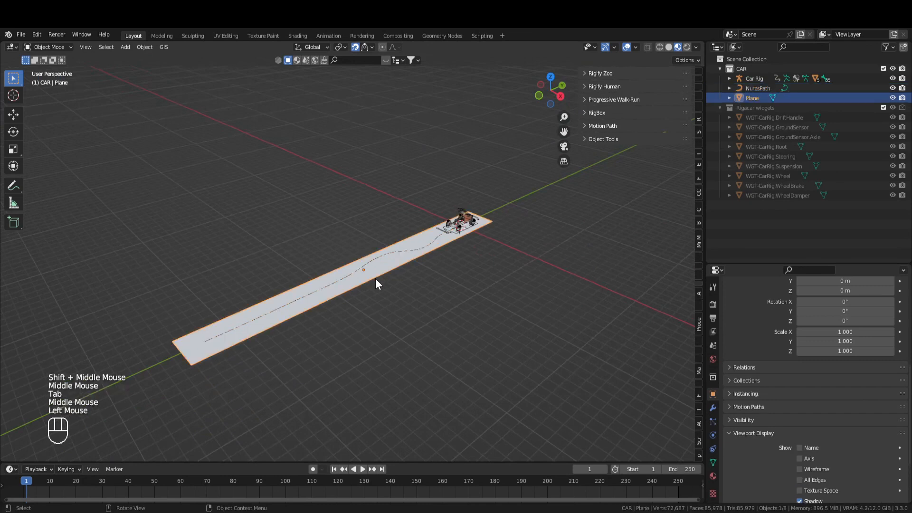
key("Tab")
key("ctrl+r")
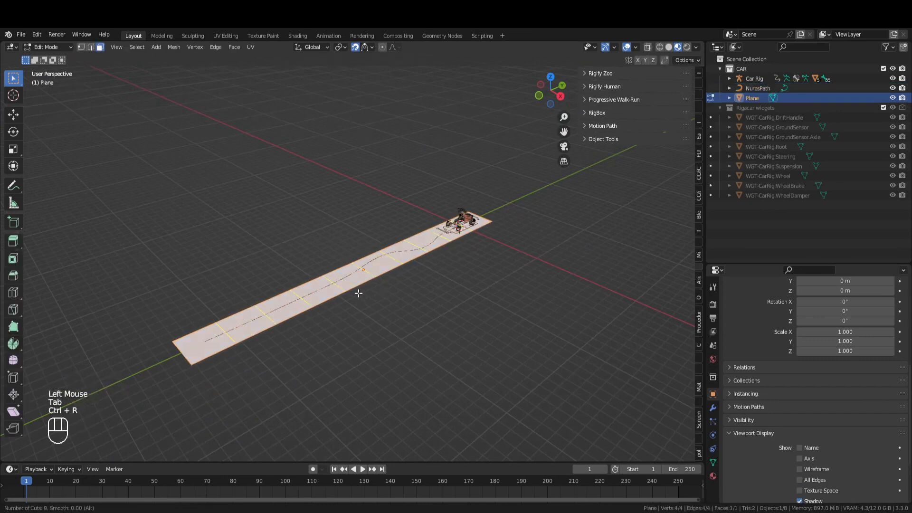
left_click(358, 293)
right_click(358, 293)
middle_click_drag(397, 305, 438, 283)
scroll(418, 292, "up", 2)
key("Tab")
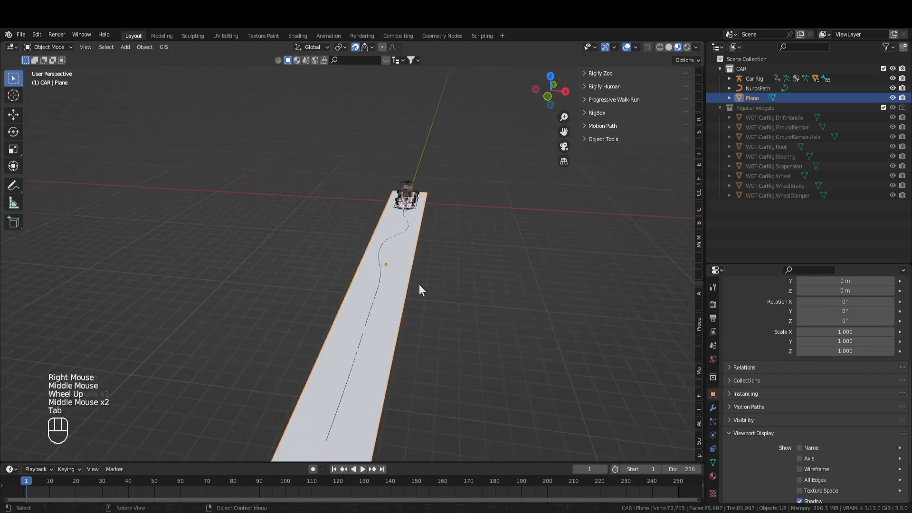
- Widen the road plane along the X axis by a factor of about 1.6 and apply the object transform
key("s")
key("x")
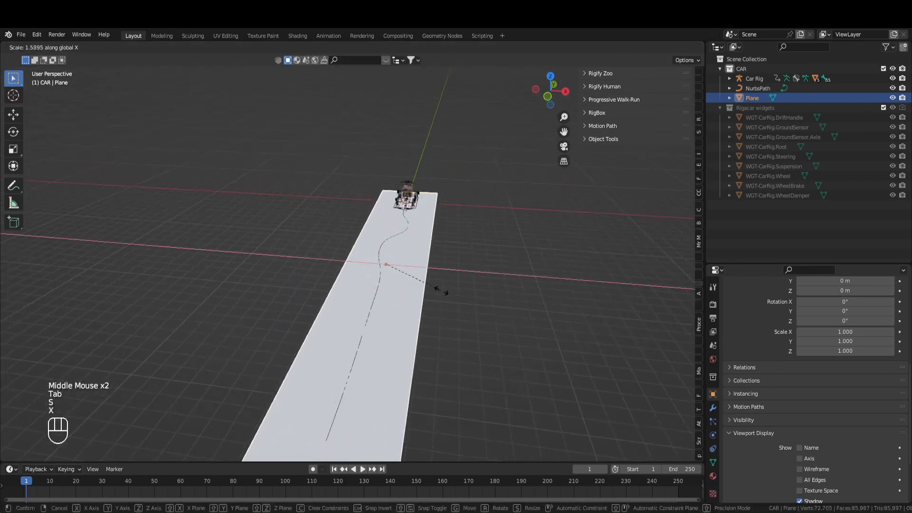
left_click(442, 290)
scroll(441, 290, "down", 1)
key("ctrl+a")
left_click(442, 290)
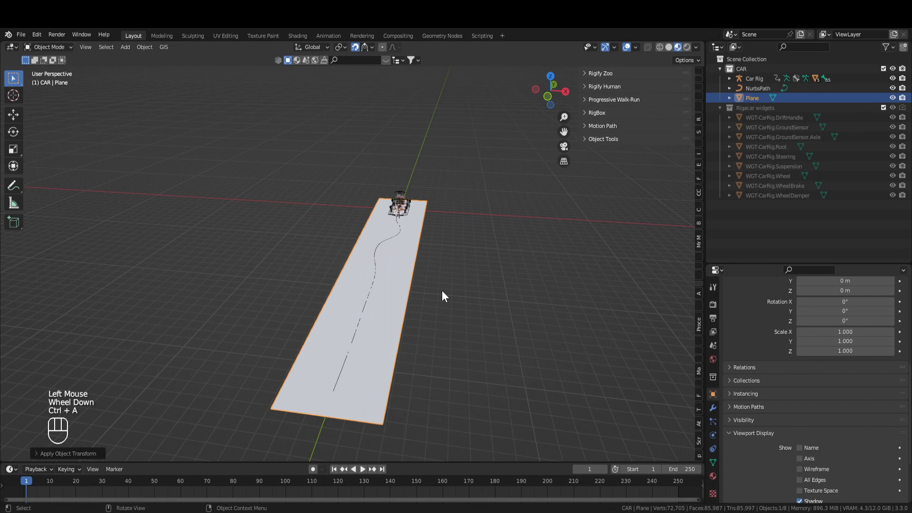
- Add a Subdivision Surface modifier to the road plane and switch it to Simple
middle_click_drag(454, 298, 518, 326)
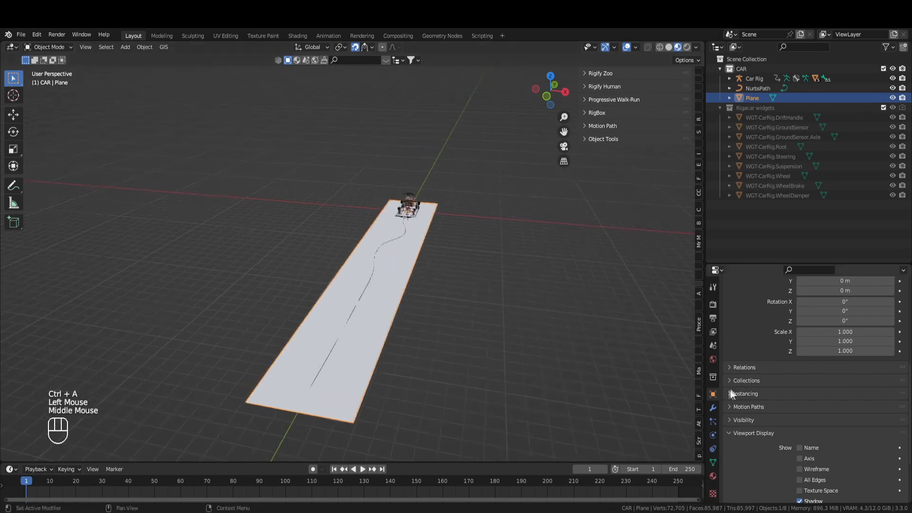
left_click(714, 407)
left_click_drag(753, 265, 748, 197)
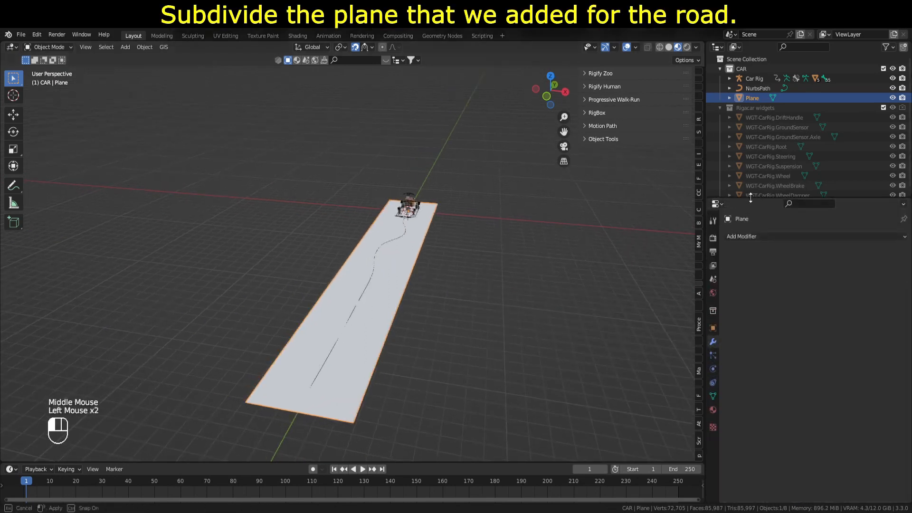
left_click(744, 235)
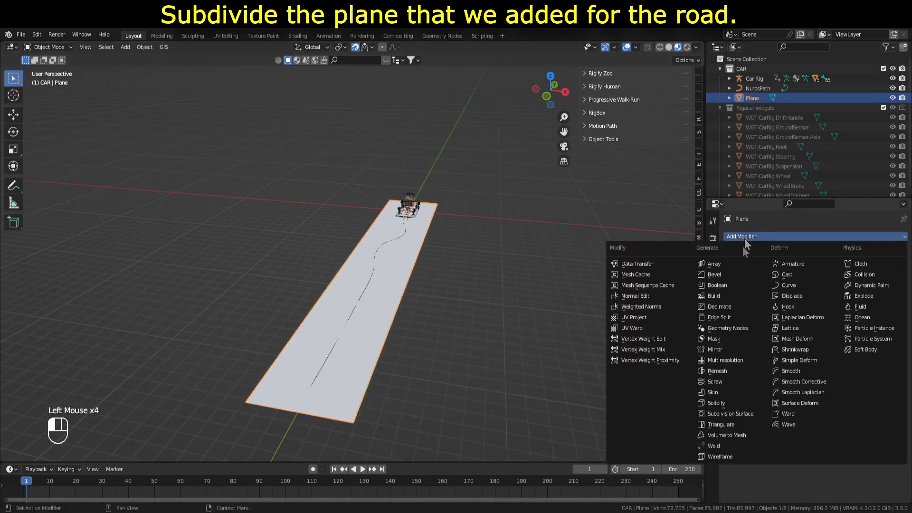
left_click(729, 411)
left_click(881, 267)
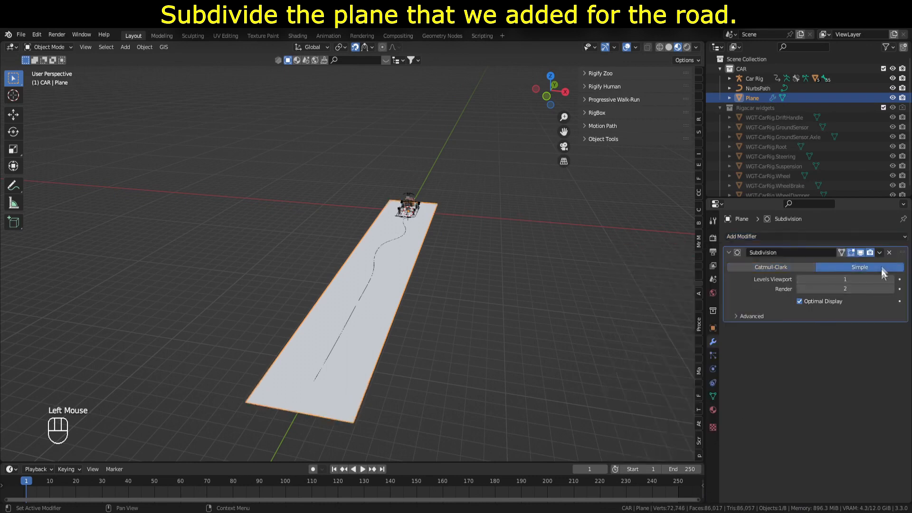
- Set the Subdivision modifier's viewport and render levels to 6 and apply the modifier
left_click(891, 281)
left_click(891, 280)
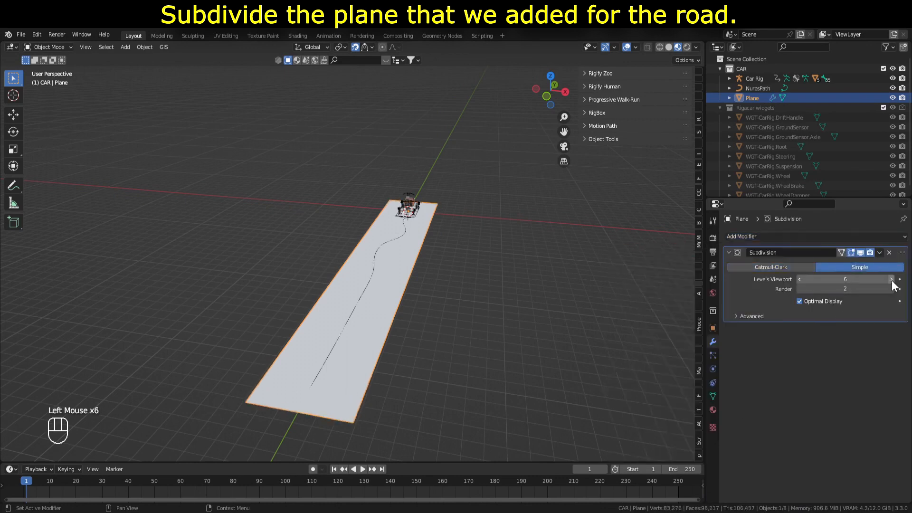
left_click(889, 289)
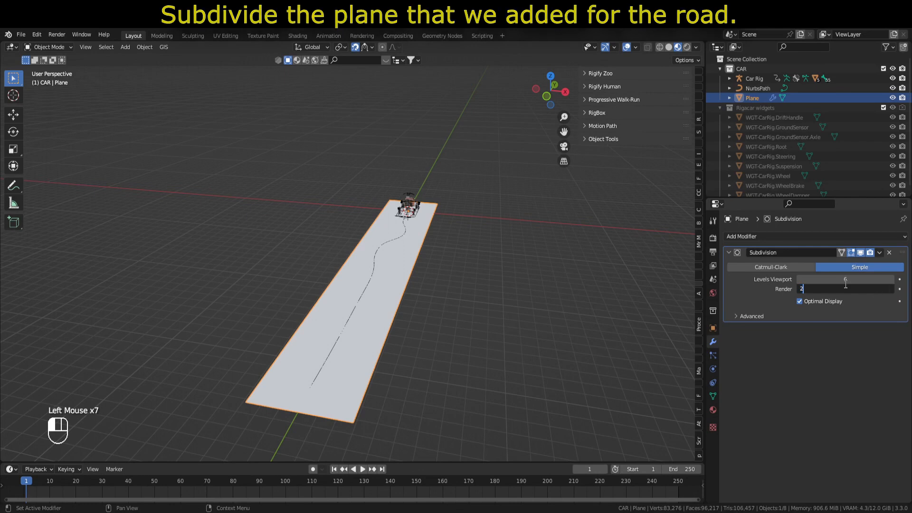
type("6")
key("Return")
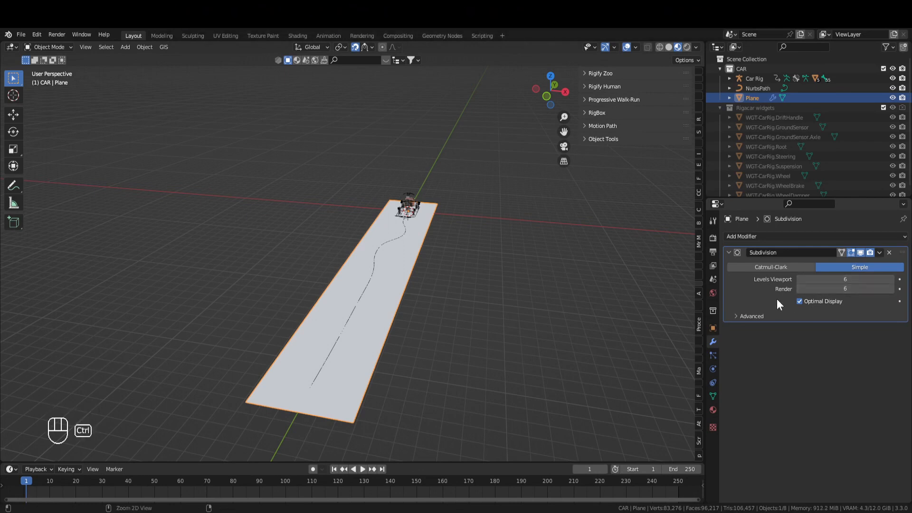
key("ctrl+a")
- Examine the density of the road plane's subdivided mesh in Edit Mode
scroll(378, 300, "up", 3)
middle_click_drag(380, 304, 425, 286)
scroll(417, 292, "down", 1, "shift")
scroll(426, 293, "down", 1)
key("Tab")
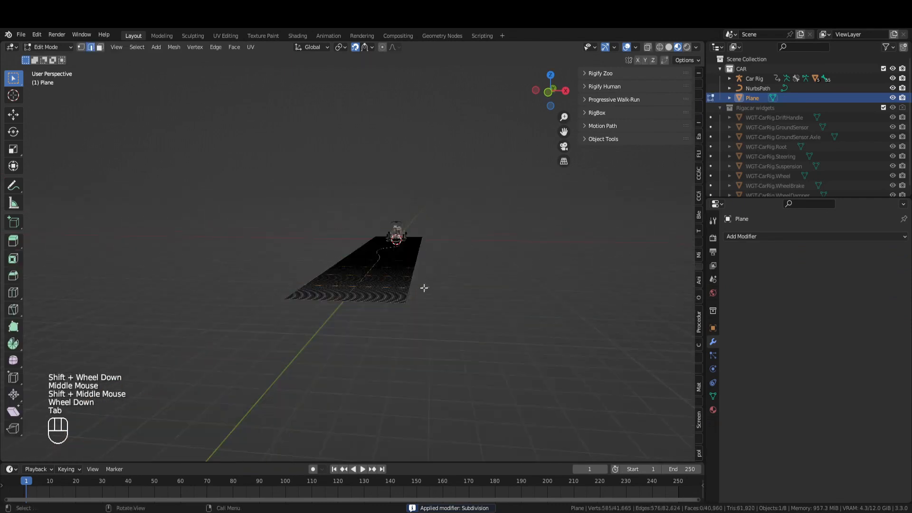
scroll(422, 289, "up", 2)
key("Tab")
scroll(475, 280, "down", 1)
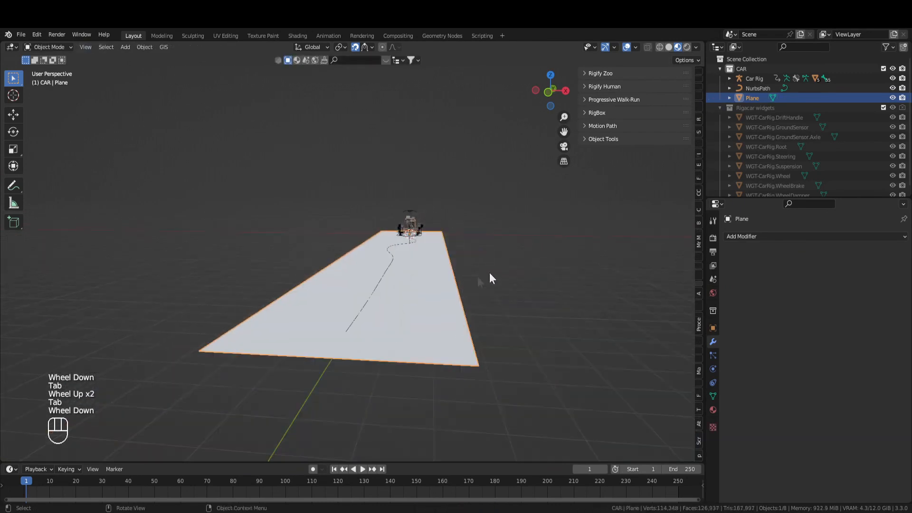
- Add a Displace modifier with a new texture to the road plane and set its strength to 0.1
left_click(769, 237)
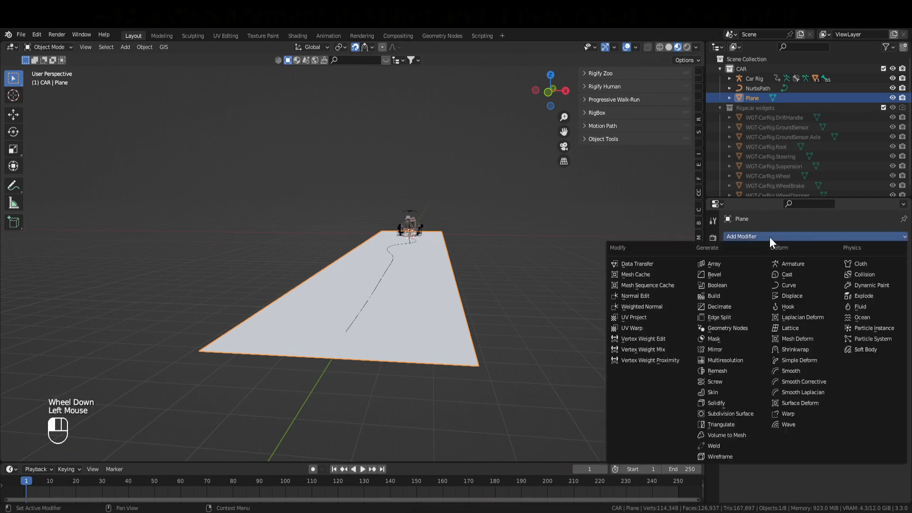
left_click(797, 293)
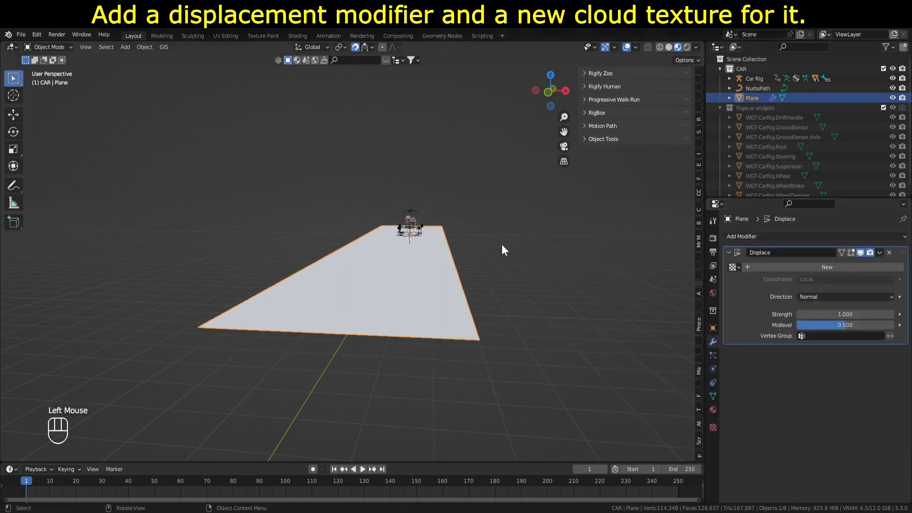
middle_click_drag(501, 244, 479, 258)
left_click(823, 266)
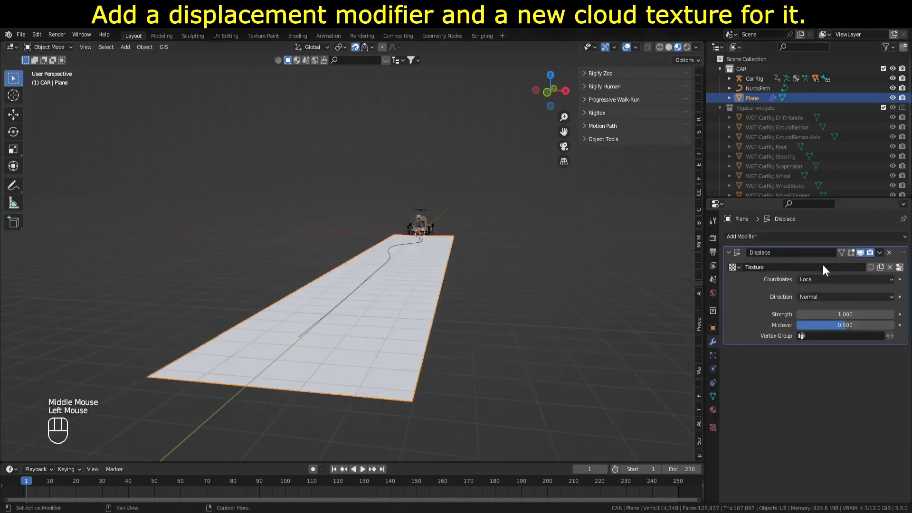
left_click(732, 267)
left_click(846, 314)
type(".1")
key("Return")
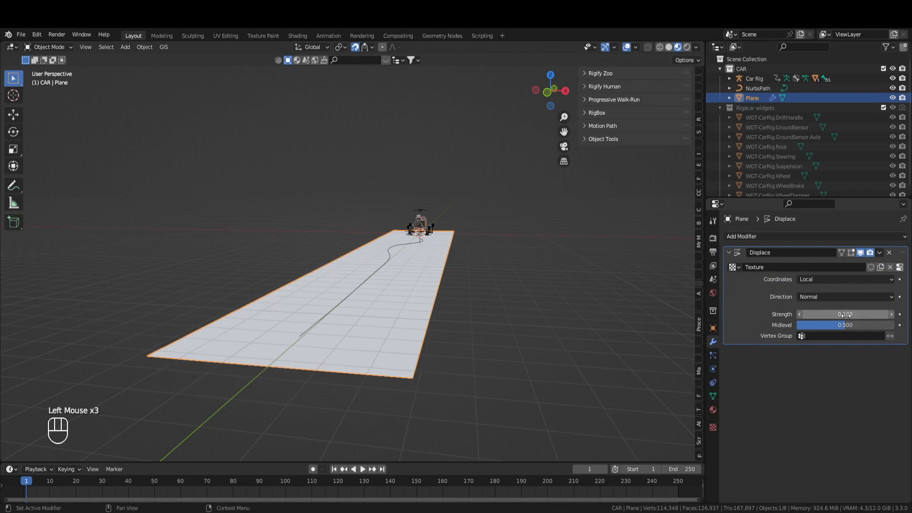
- Change the displacement texture's type to Clouds and set its size to 0.19
left_click(901, 267)
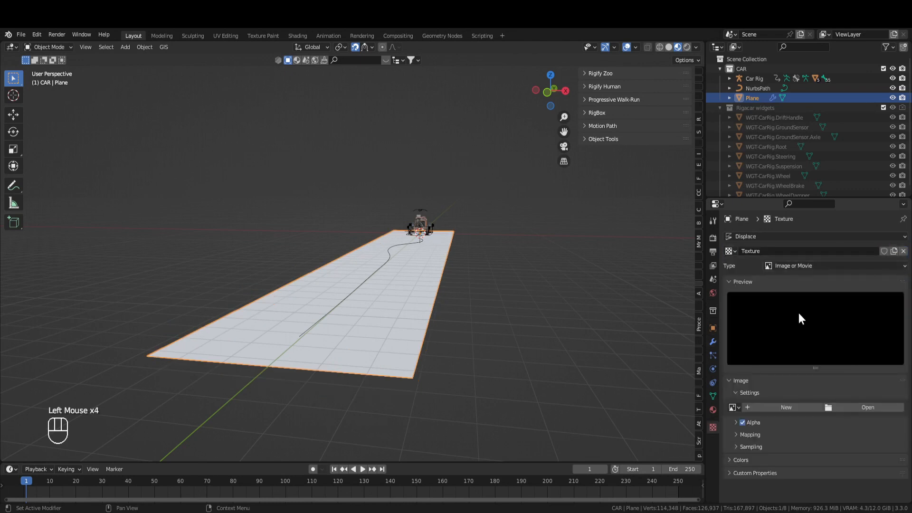
left_click(795, 268)
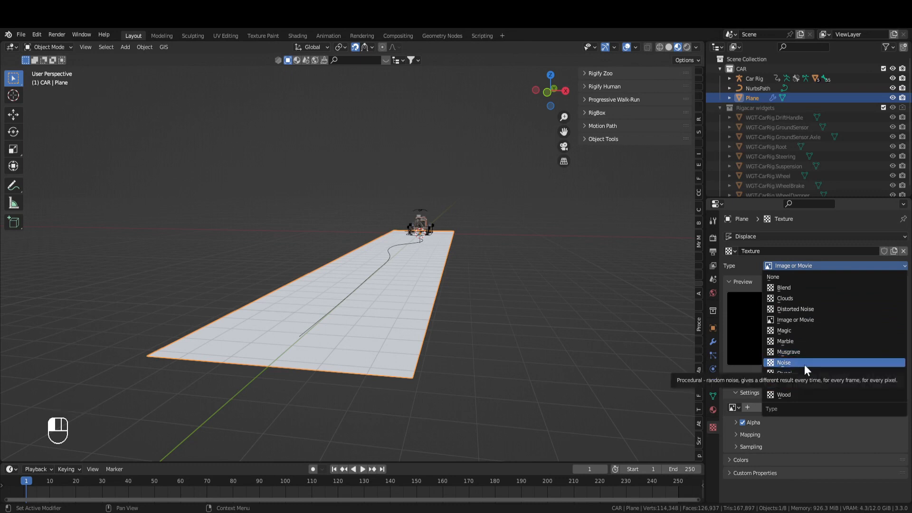
left_click(806, 299)
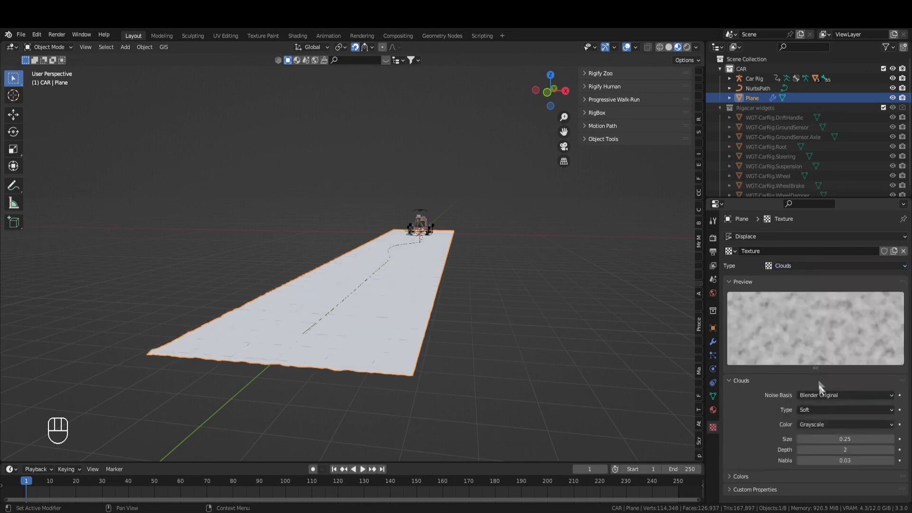
left_click(842, 439)
left_click_drag(841, 439, 821, 439)
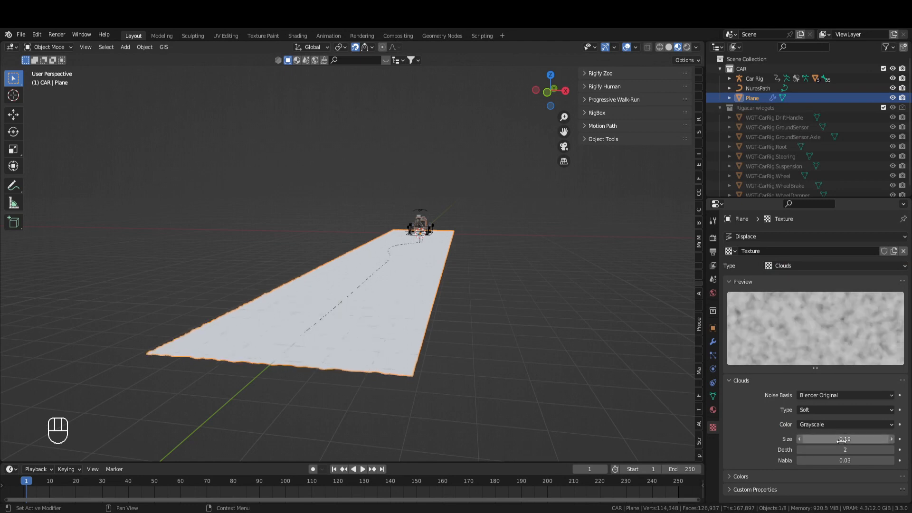
- Set the Displace modifier's strength to 0.05 and check the bumps on the road surface
left_click(714, 342)
left_click_drag(859, 314, 859, 314)
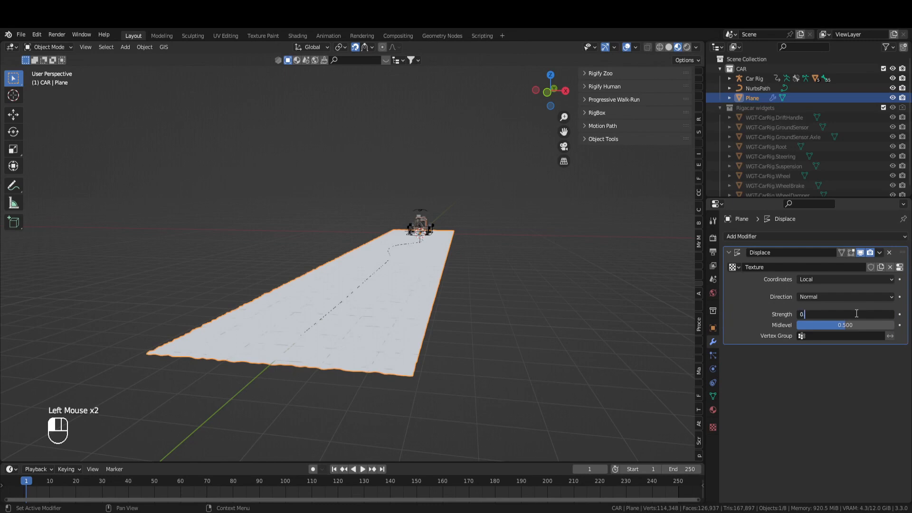
type("0.05")
key("Return")
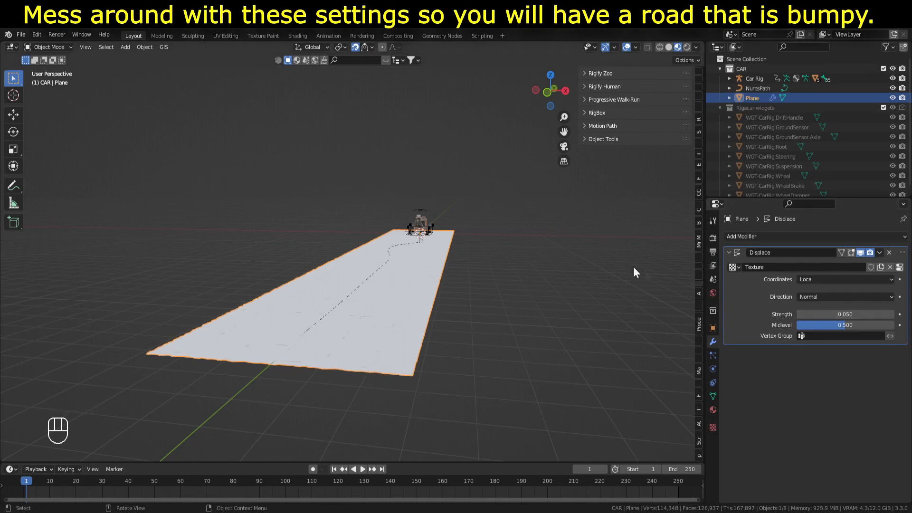
middle_click_drag(445, 270, 455, 296)
scroll(454, 274, "up", 3)
key("Tab")
key("Tab")
scroll(446, 308, "up", 3)
scroll(448, 308, "down", 3)
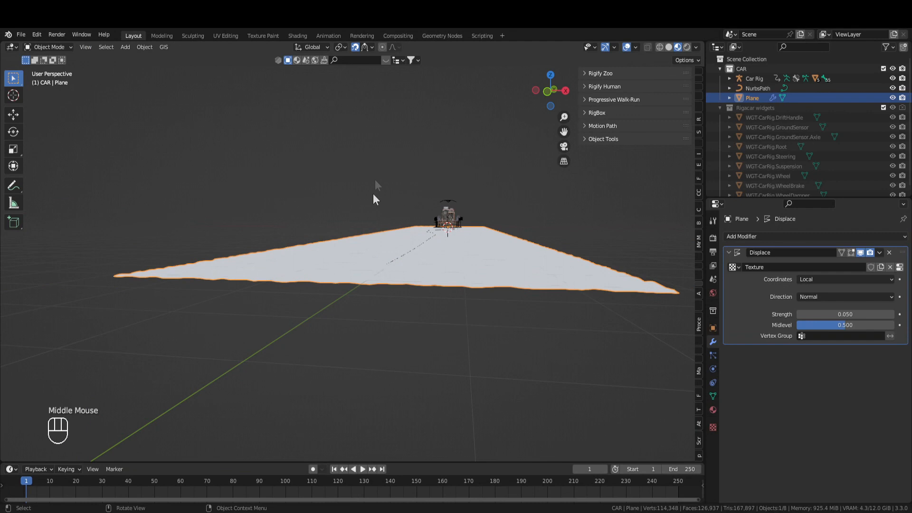
- Search the BlenderKit material library for "stone road"
left_click(296, 60)
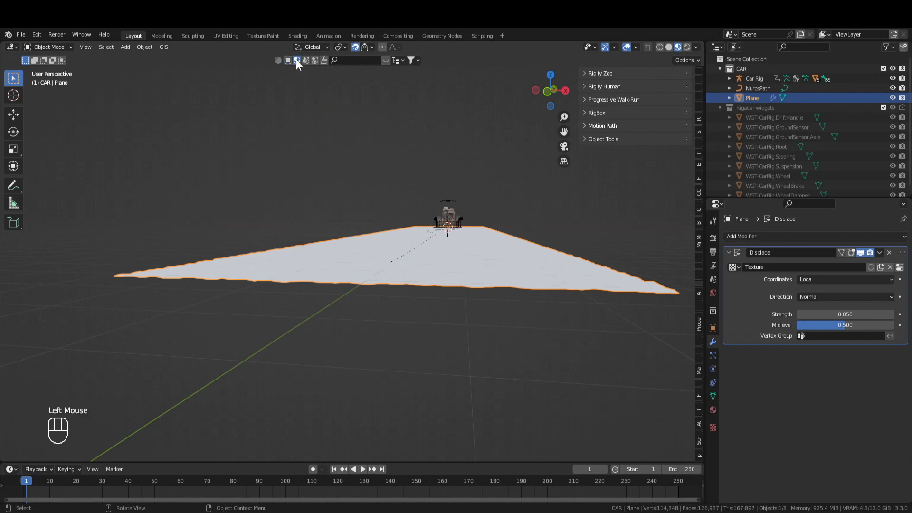
left_click(340, 62)
type("stone road")
key("Return")
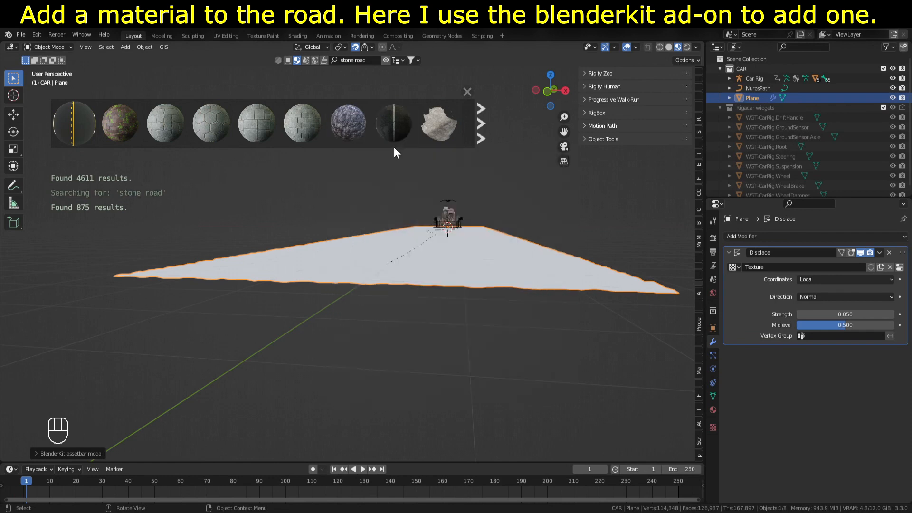
- Apply the Paving Stones 2 material to the road plane and close the BlenderKit asset bar
mouse_move(130, 123)
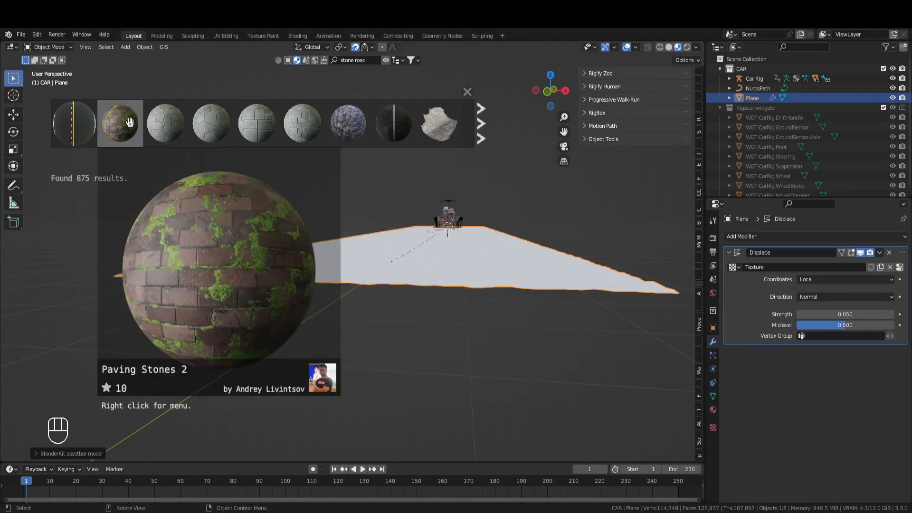
middle_click_drag(416, 252, 402, 272)
mouse_move(130, 129)
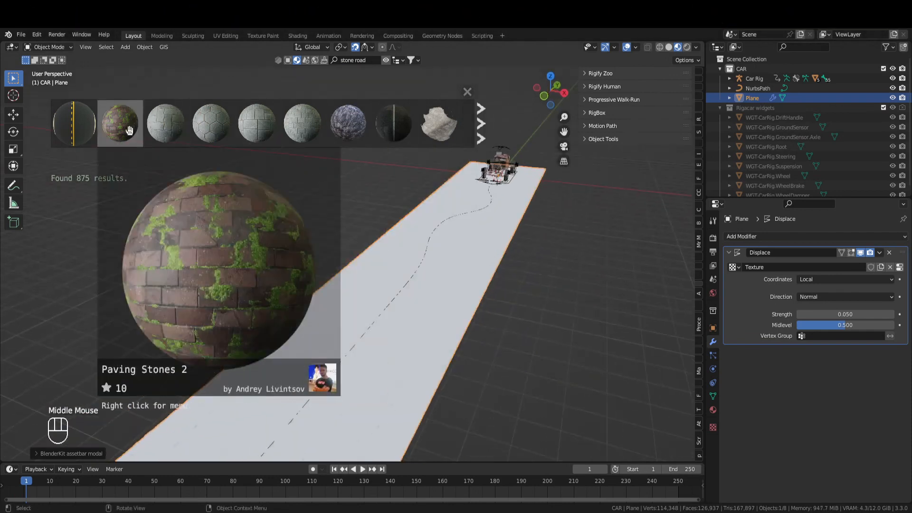
left_click_drag(130, 130, 507, 313)
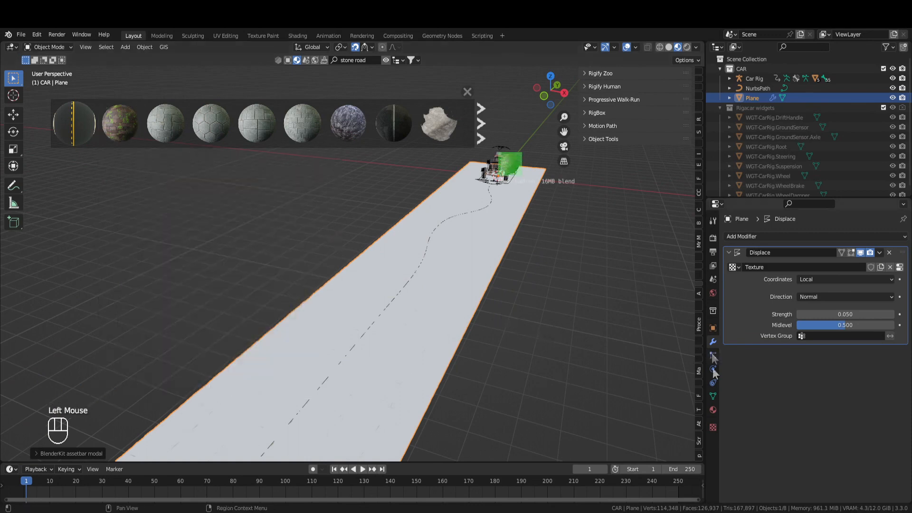
left_click(713, 410)
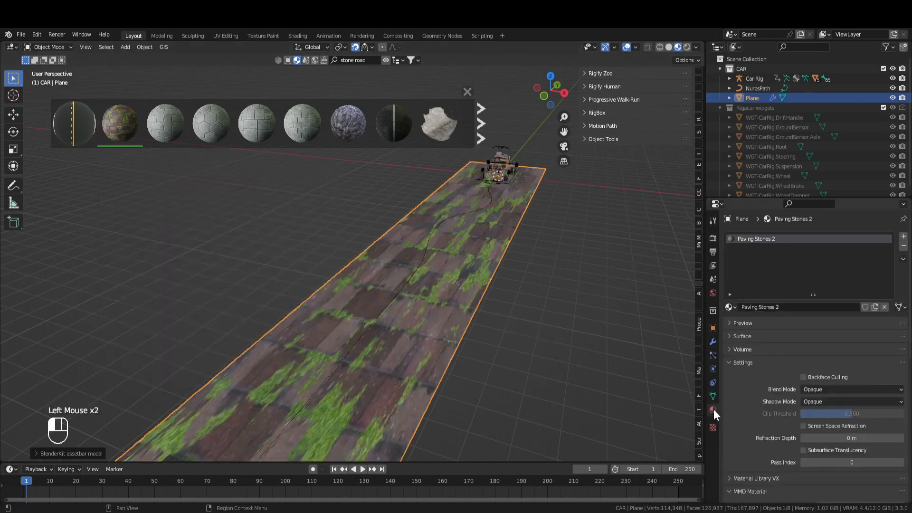
left_click(467, 91)
scroll(444, 263, "down", 2)
middle_click_drag(443, 263, 432, 224)
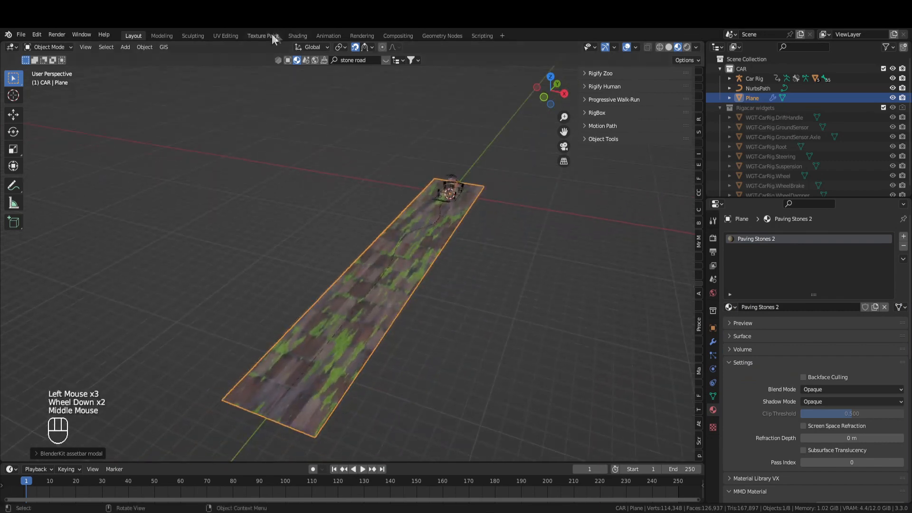
- Open the UV Editing workspace and rename it to 7a
left_click(221, 36)
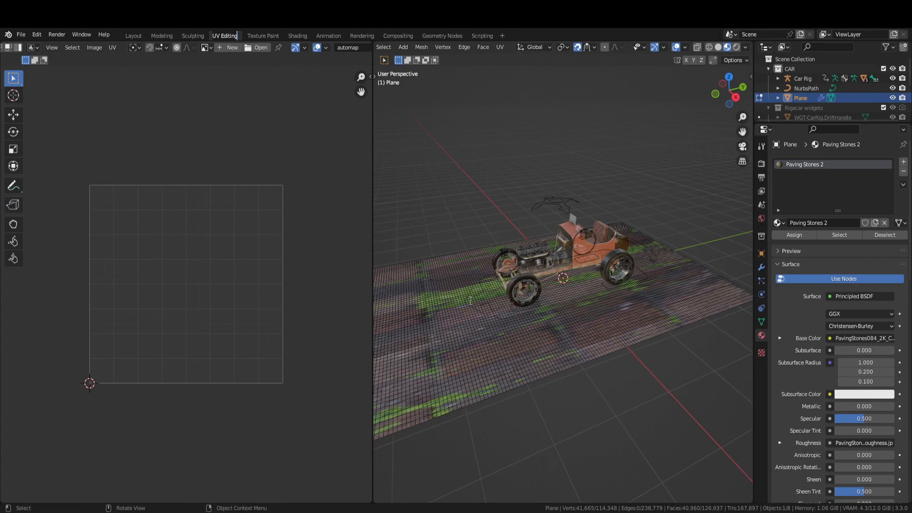
type("7a")
key("Return")
- Select the whole road mesh and unwrap it from the top view with Project from View
key("a")
key("KP_7")
scroll(573, 379, "down", 8)
scroll(314, 338, "down", 6)
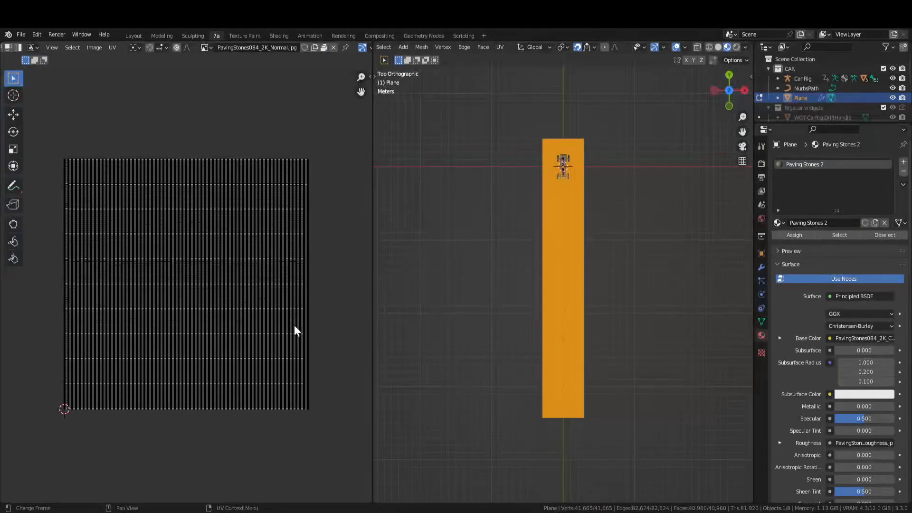
key("u")
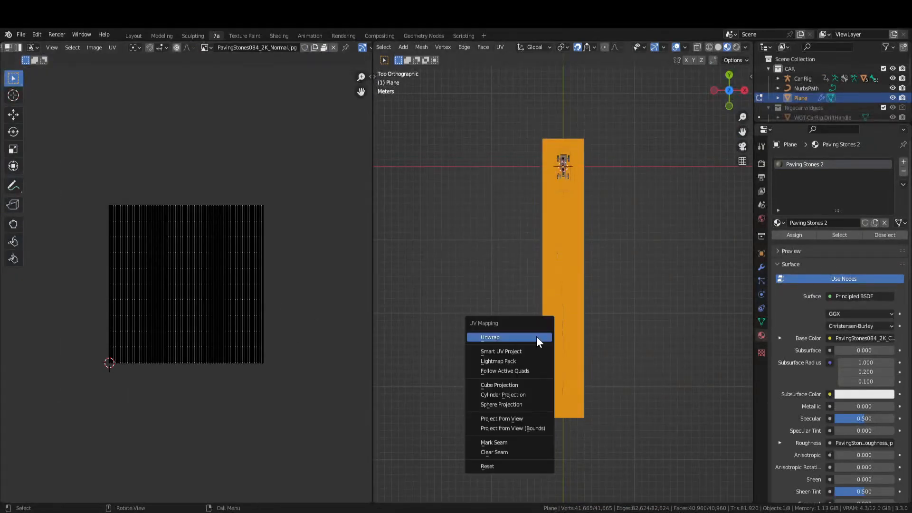
left_click(537, 420)
- Select all of the road's UVs and scale them up repeatedly beyond the image width, finishing with a scale by 2
scroll(220, 301, "down", 1)
scroll(218, 291, "up", 2)
key("a")
key("s")
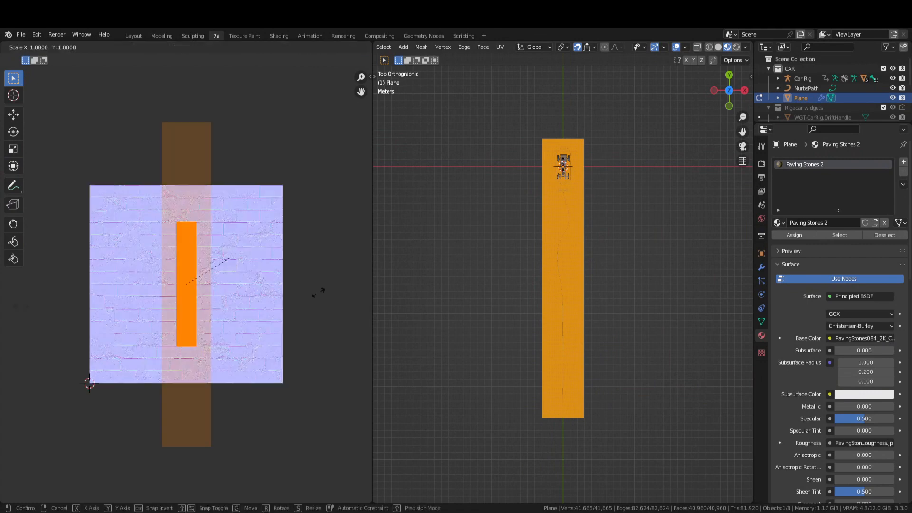
left_click(62, 300)
key("s")
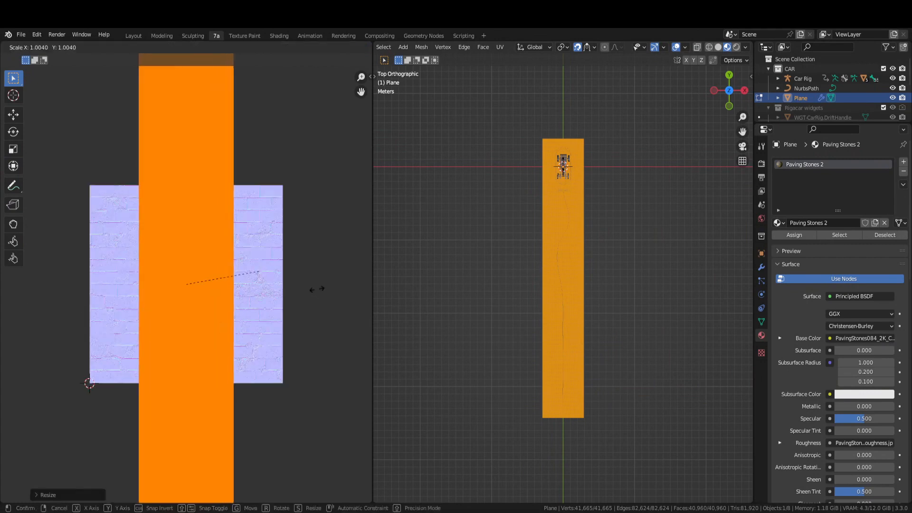
left_click(343, 291)
type("s ")
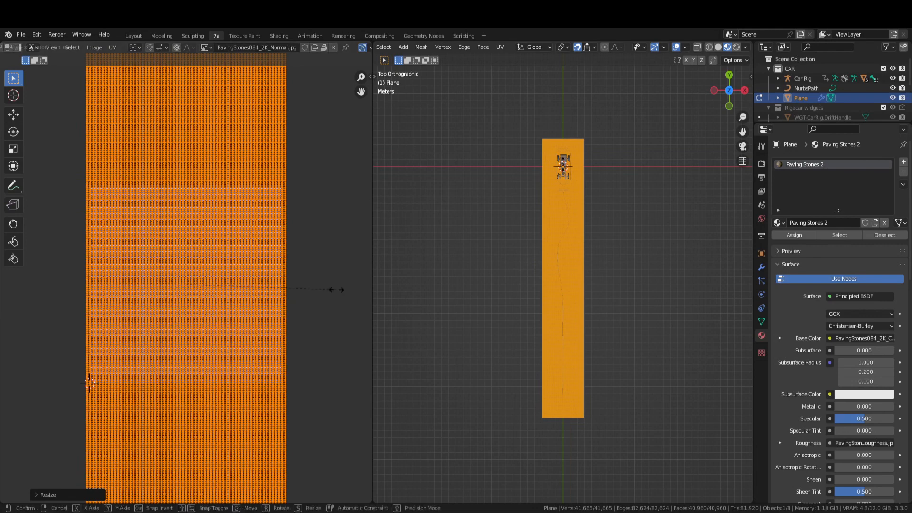
type("2")
key("Return")
scroll(328, 287, "down", 8)
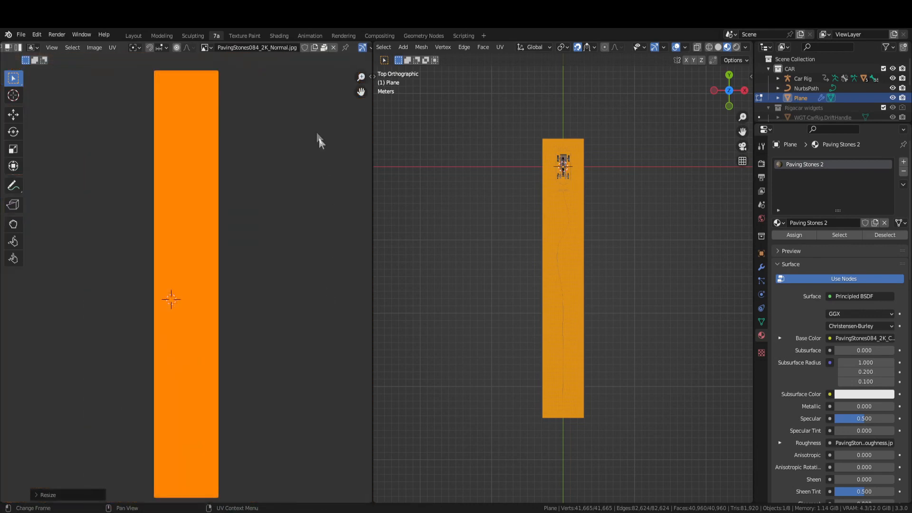
- Return to the Layout workspace and check the paving stones' size on the road up close
left_click(134, 35)
scroll(394, 317, "up", 3)
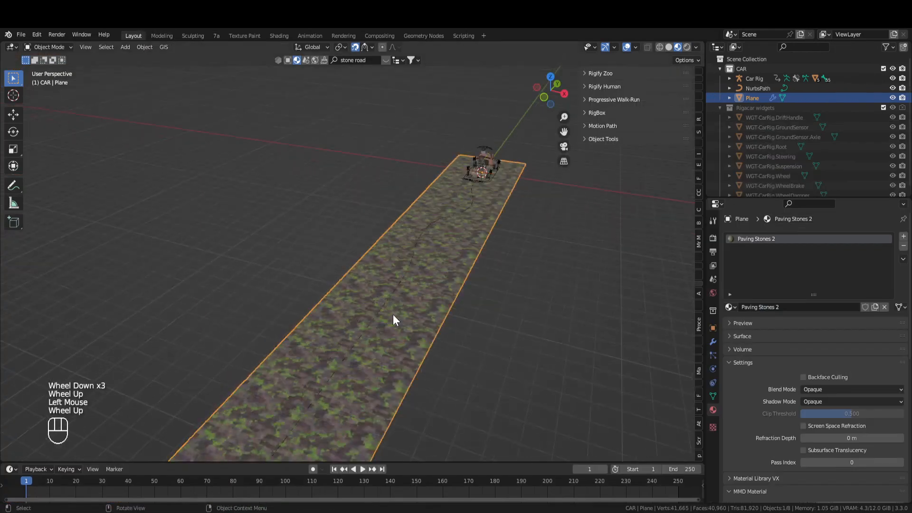
middle_click_drag(449, 326, 429, 306)
scroll(429, 307, "up", 2)
middle_click_drag(521, 313, 506, 302)
middle_click_drag(507, 301, 474, 301)
scroll(471, 286, "down", 1)
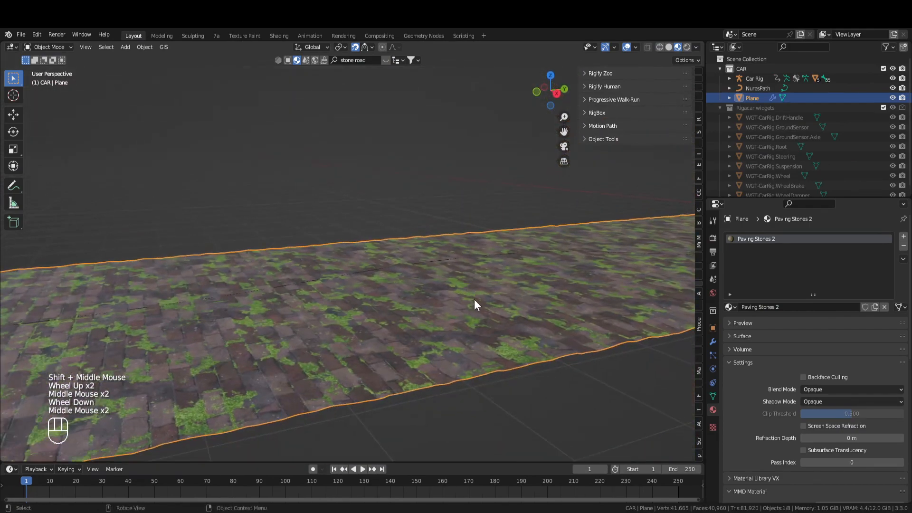
- Apply the road plane's Displace modifier and check the resulting mesh in Edit Mode
left_click(713, 342)
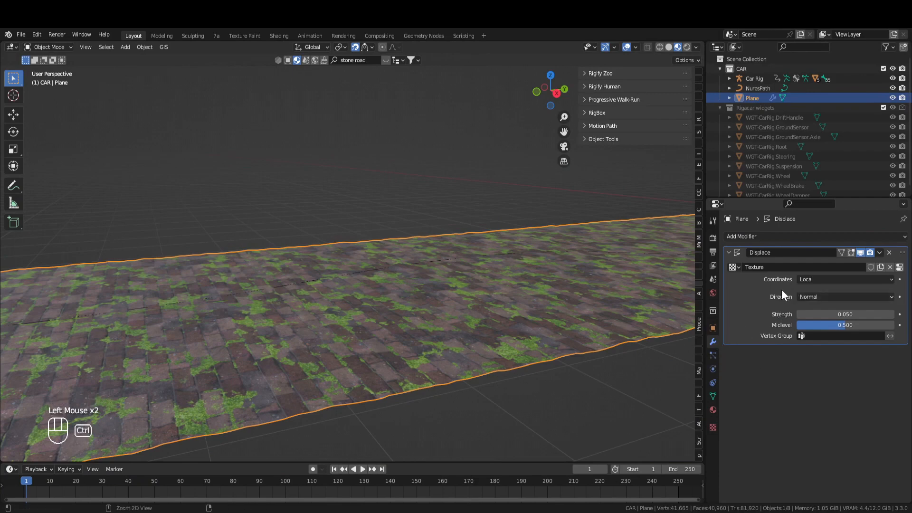
key("ctrl+a")
middle_click_drag(567, 313, 439, 327)
key("Tab")
key("Tab")
scroll(465, 295, "down", 2)
- Select the Car Rig, switch it to Pose Mode and select its large rectangular Root bone
left_click(437, 325)
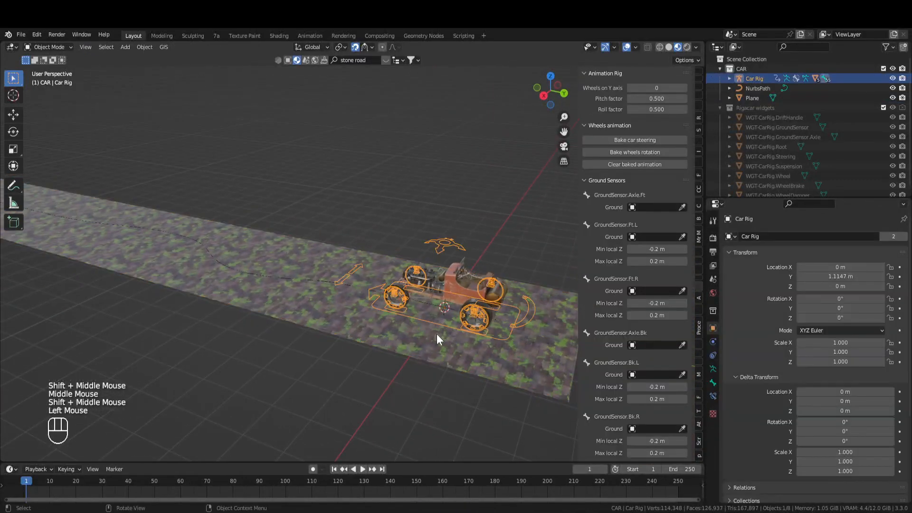
left_click(53, 47)
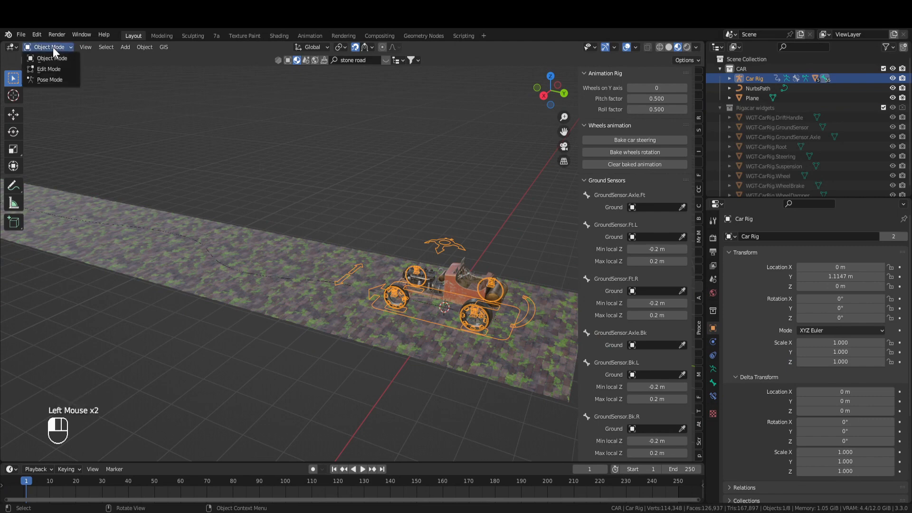
left_click(58, 77)
middle_click_drag(447, 278, 366, 332)
left_click(417, 311)
- Add a Follow Path constraint to the Root bone with Fixed Position and Follow Curve enabled, targeting NurbsPath
left_click(713, 396)
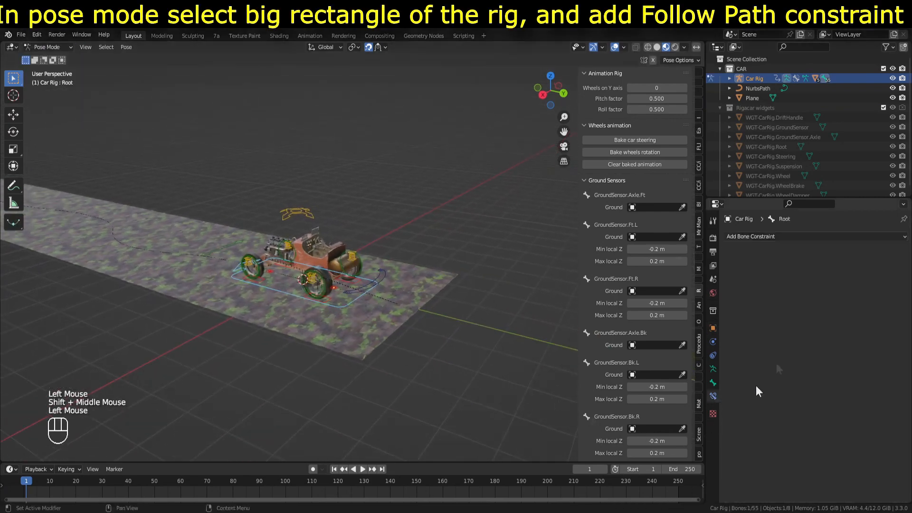
left_click(770, 236)
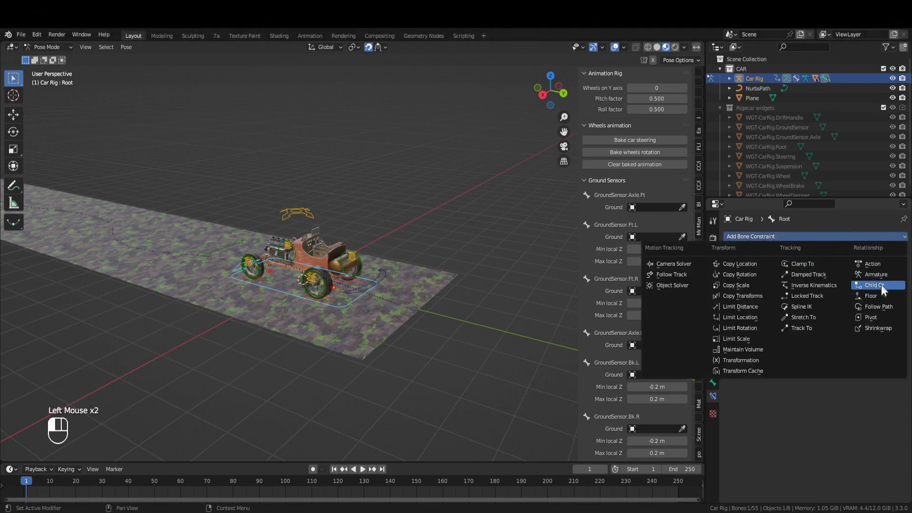
left_click(880, 304)
left_click(820, 315)
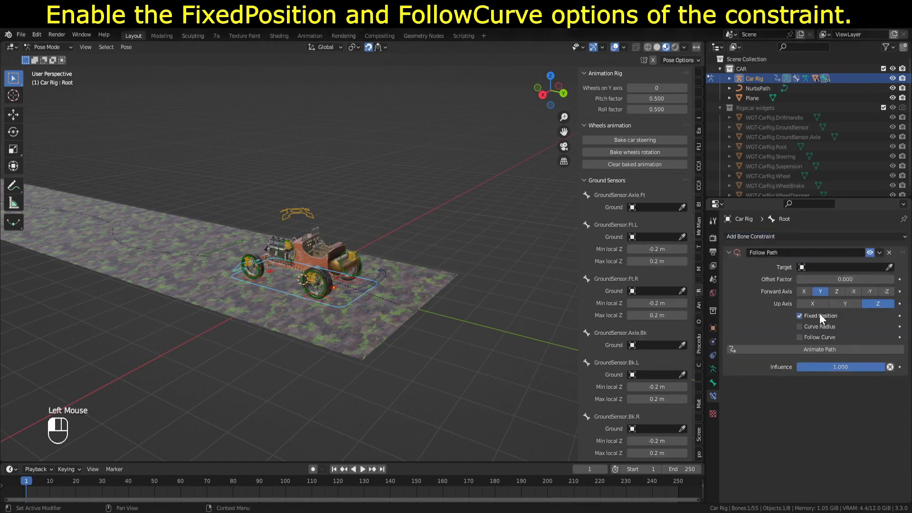
left_click(889, 267)
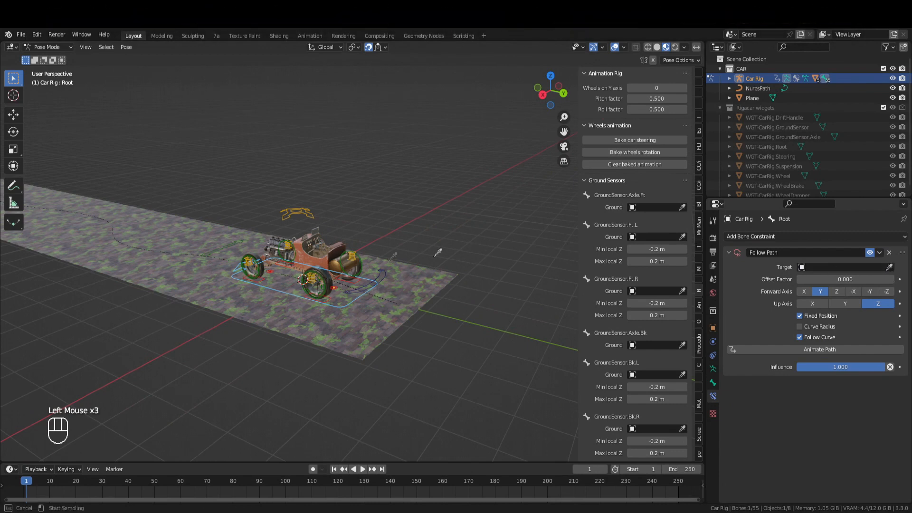
left_click(169, 249)
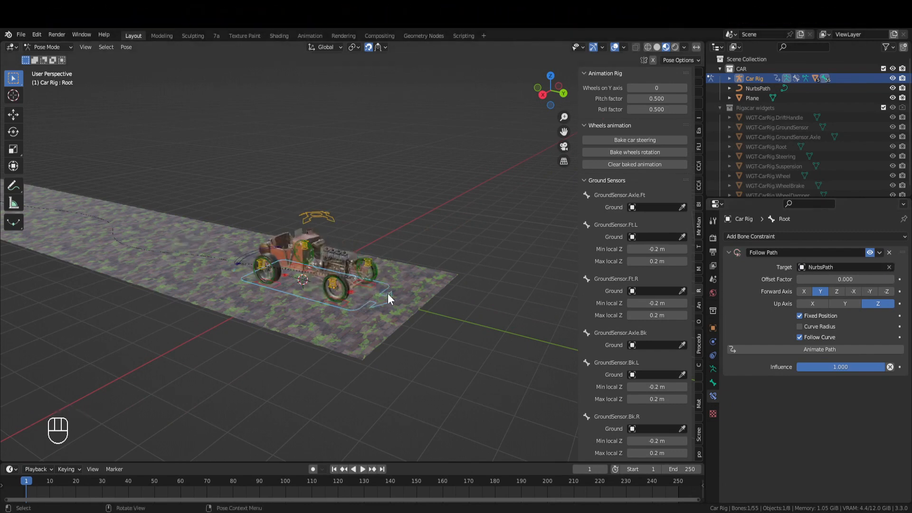
- Set the Follow Path constraint's Forward Axis to -Y and check the car's direction on the path
scroll(388, 293, "up", 2)
left_click(869, 292)
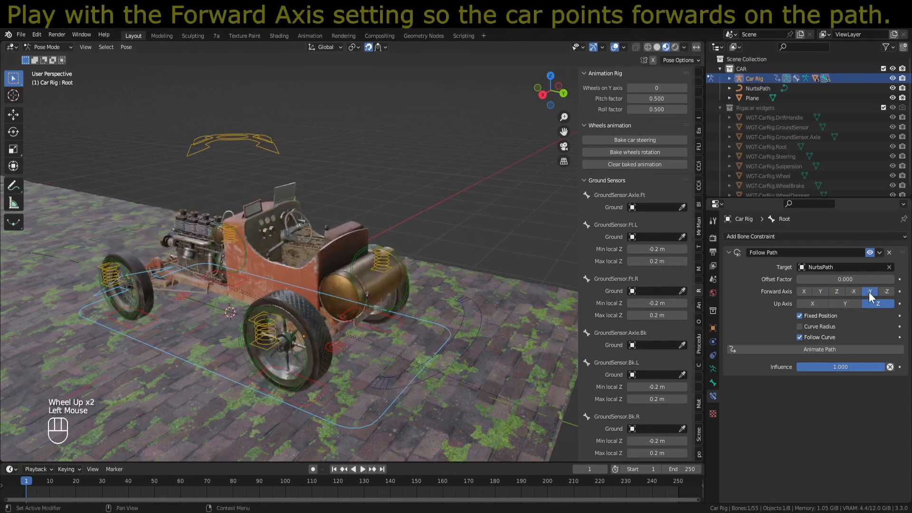
middle_click_drag(475, 342, 368, 360)
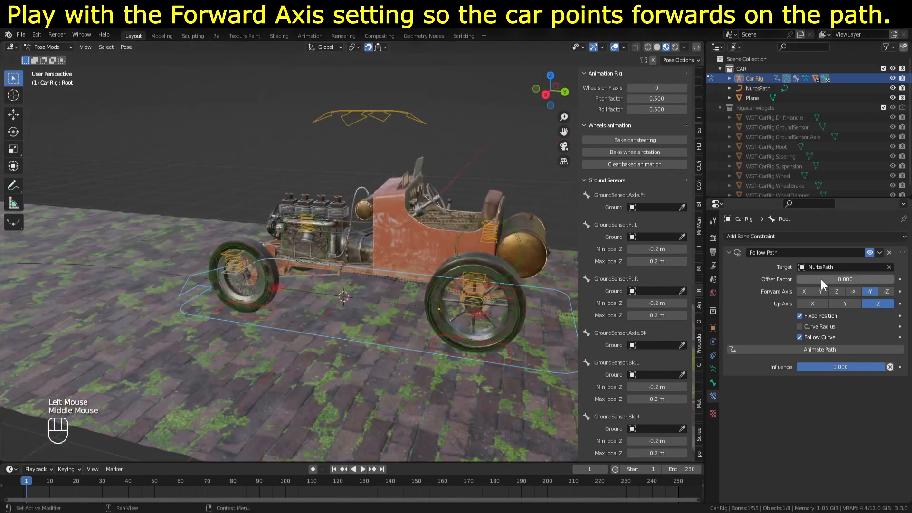
- Keyframe the constraint's Offset Factor at 0 on frame 1 and set the animation's end frame to 200
key("i")
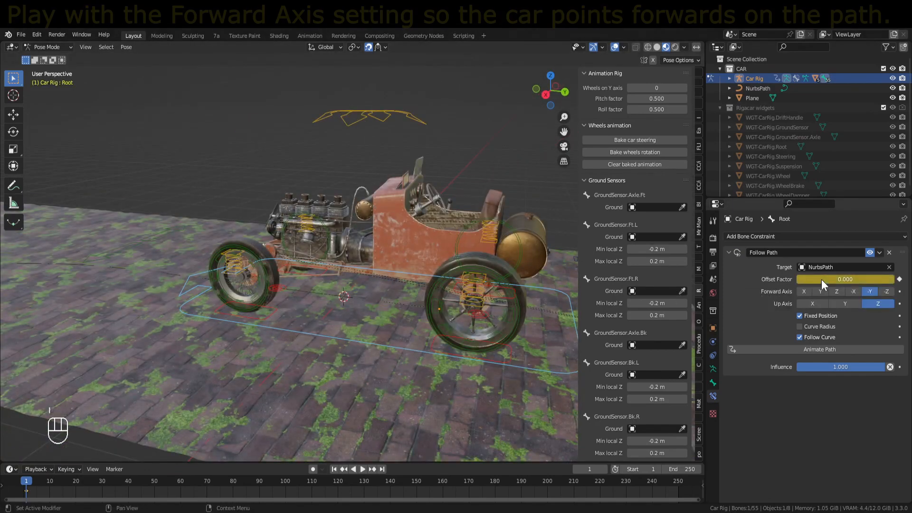
scroll(398, 487, "down", 2)
middle_click_drag(398, 487, 391, 488)
left_click(687, 470)
type("200")
key("Return")
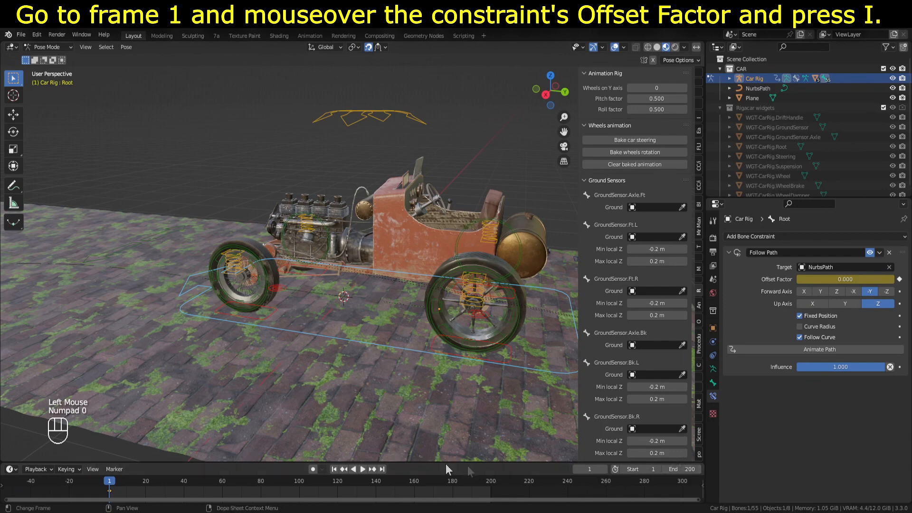
- Go to frame 200, set the Offset Factor to 1 and keyframe it
left_click(382, 469)
left_click_drag(823, 280, 893, 279)
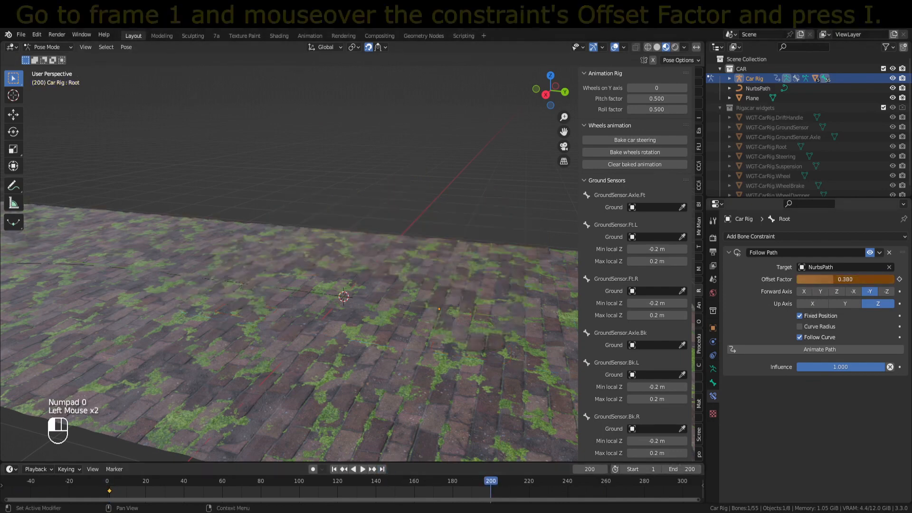
key("i")
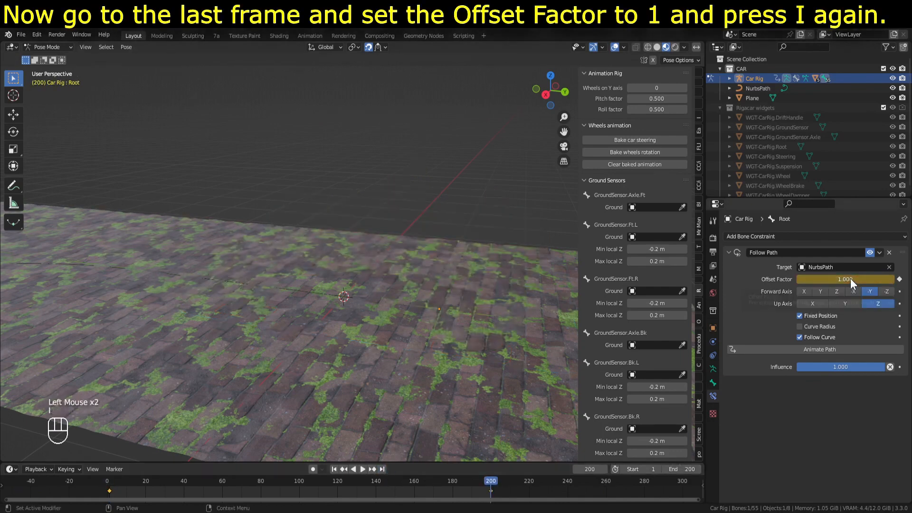
- Play the animation from several angles to check how the car follows the path, and go back to frame 1
scroll(351, 313, "down", 2)
middle_click_drag(344, 302, 304, 290)
middle_click_drag(228, 232, 321, 315, "shift")
scroll(343, 298, "up", 1)
key("space")
key("space")
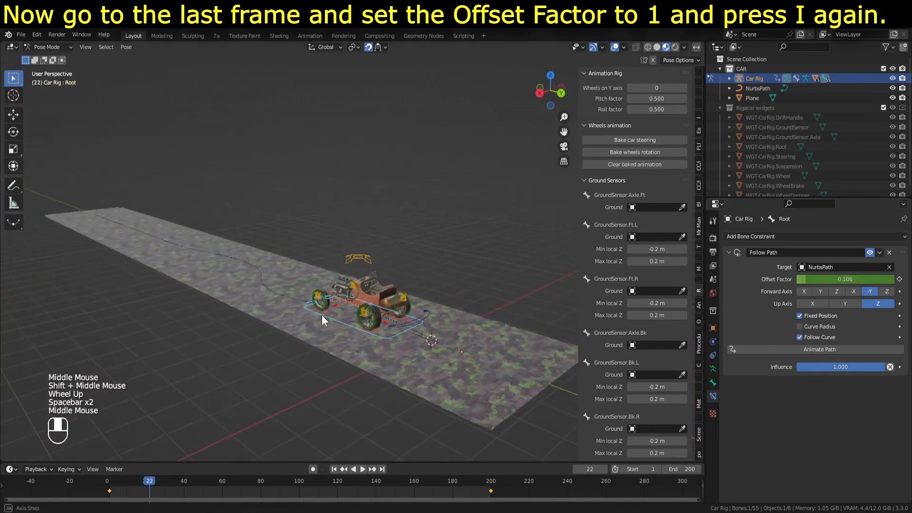
scroll(403, 343, "up", 2)
middle_click_drag(402, 343, 436, 346)
key("space")
key("space")
scroll(438, 334, "down", 1)
key("space")
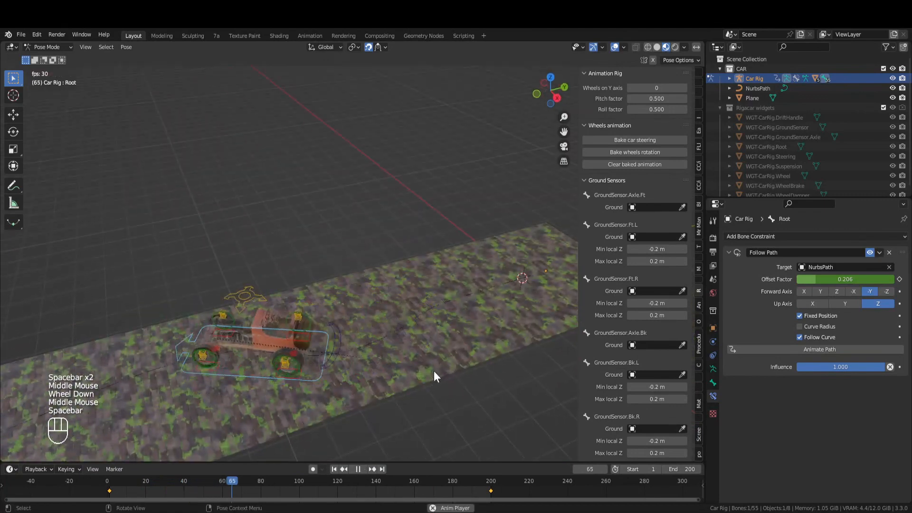
key("space")
scroll(440, 361, "down", 1)
middle_click_drag(446, 343, 397, 343)
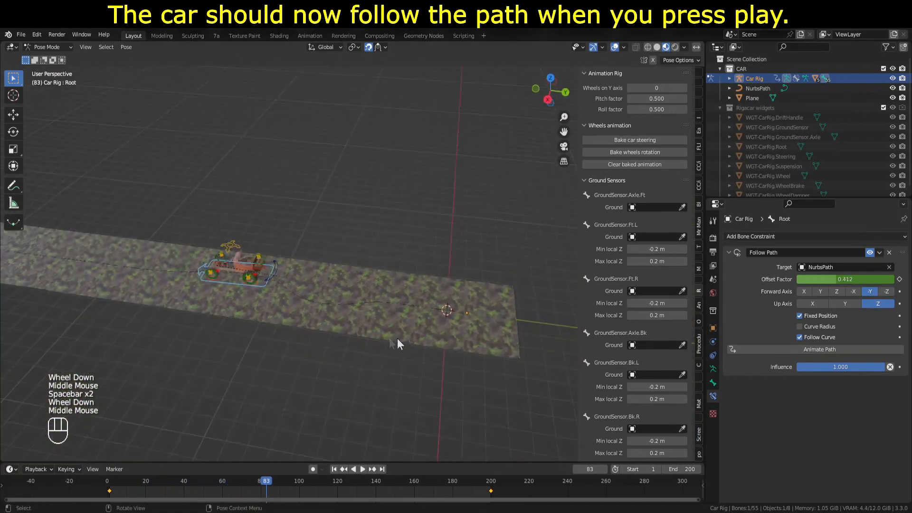
left_click(334, 469)
- Return the rig to Object Mode and assign Plane as the ground for all six front and back axle and wheel Ground Sensors
scroll(399, 399, "up", 2)
middle_click_drag(400, 399, 375, 323, "shift")
middle_click_drag(376, 323, 365, 308)
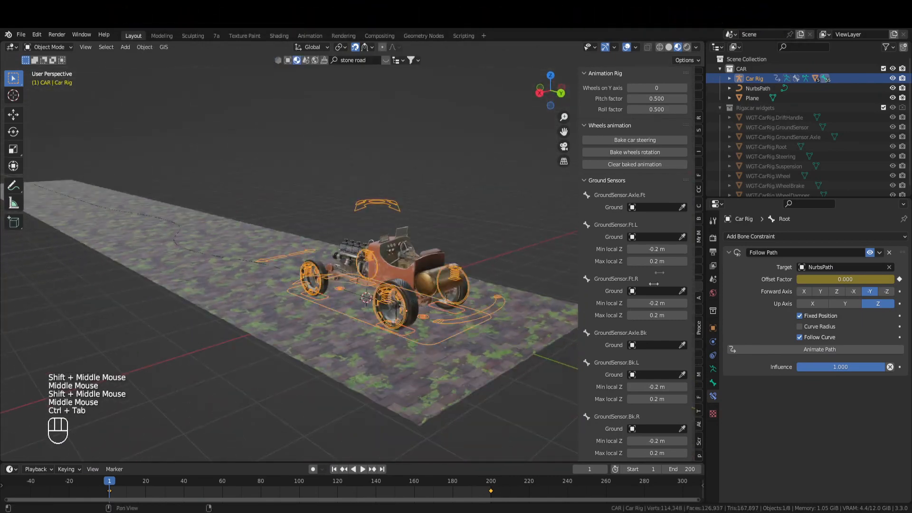
left_click(205, 272)
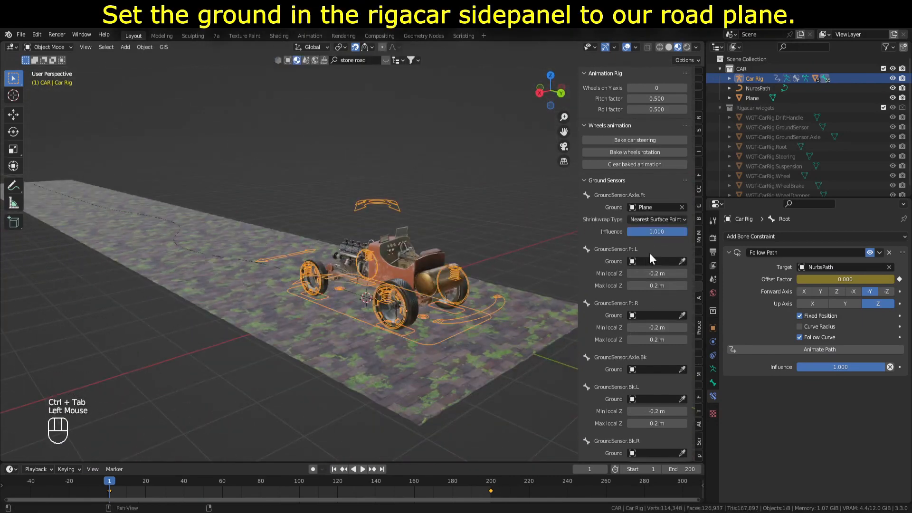
left_click(396, 364)
left_click(682, 339)
left_click(433, 418)
left_click(682, 418)
left_click(471, 396)
scroll(666, 409, "down", 6)
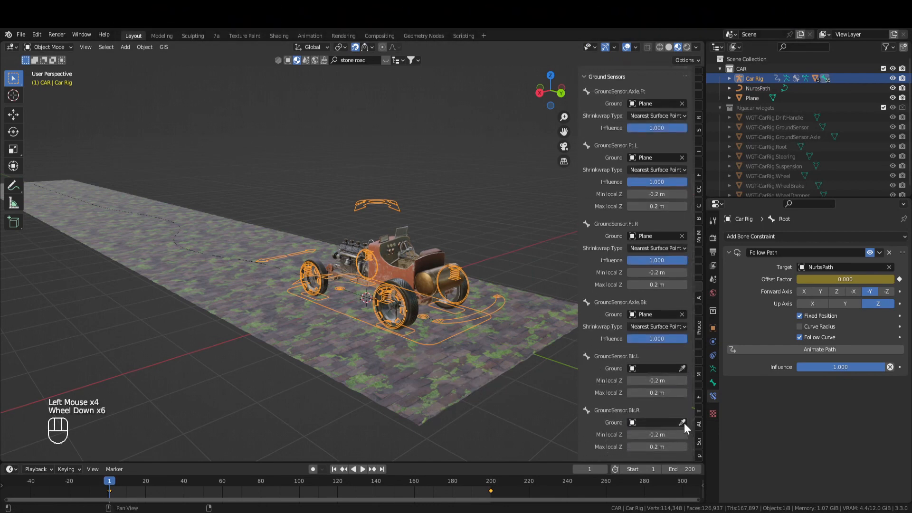
left_click(431, 378)
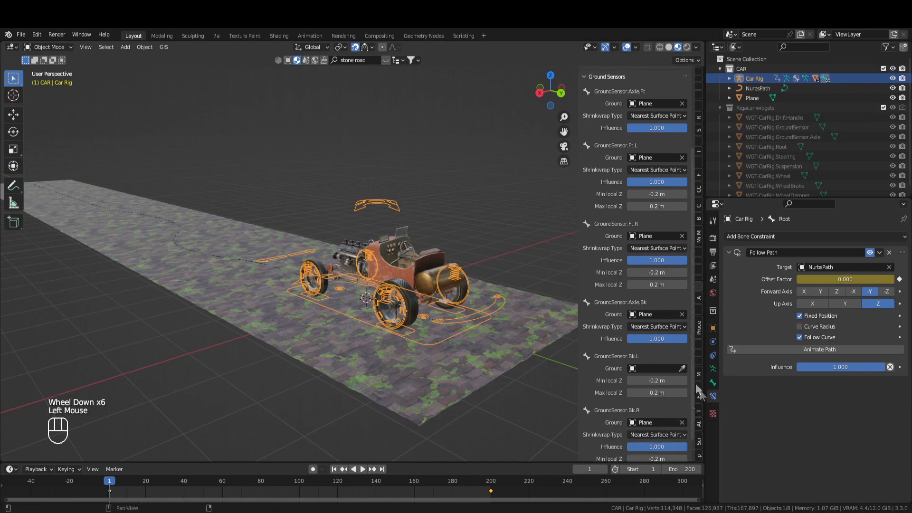
left_click(405, 378)
- Play the animation briefly to check the car's contact with the road, and go back to frame 1
scroll(635, 308, "up", 9)
middle_click_drag(429, 327, 457, 328)
key("space")
key("space")
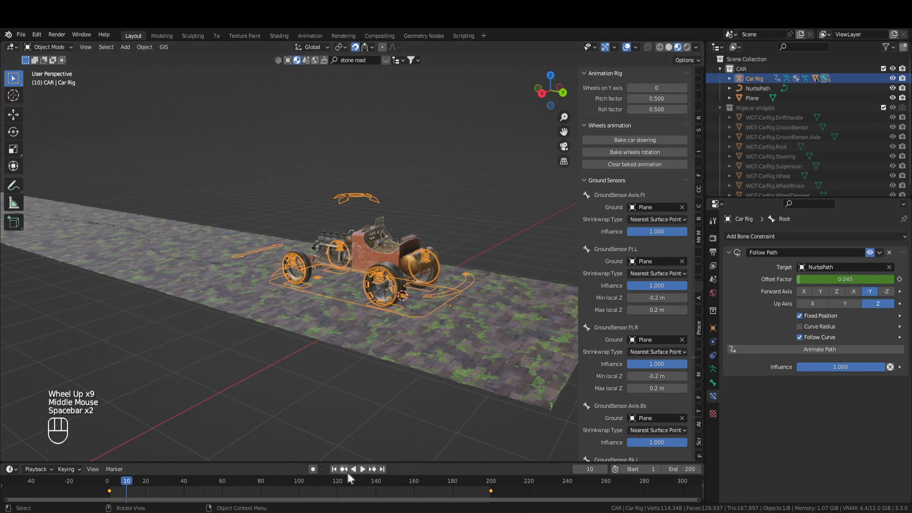
left_click(334, 469)
middle_click_drag(464, 315, 443, 295, "shift")
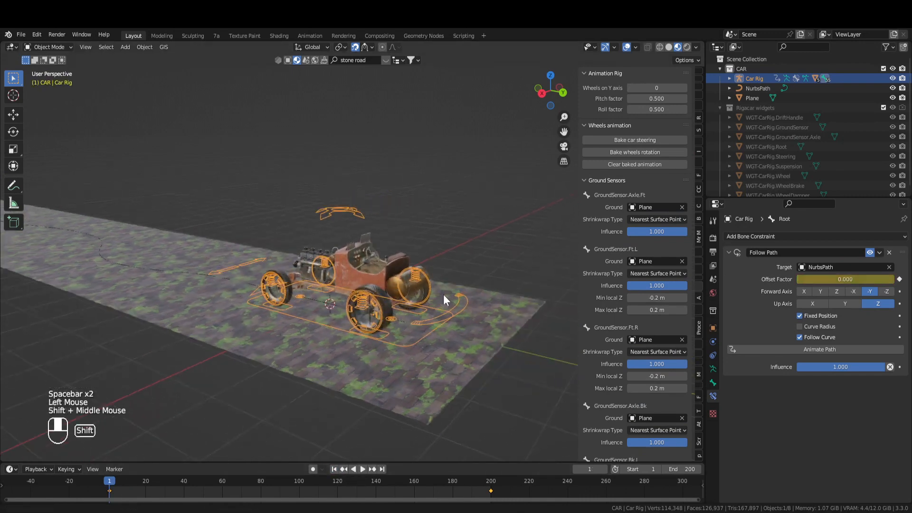
- Bake the car steering for frames 1 to 200 and bake the wheels rotation over the same range
left_click(633, 139)
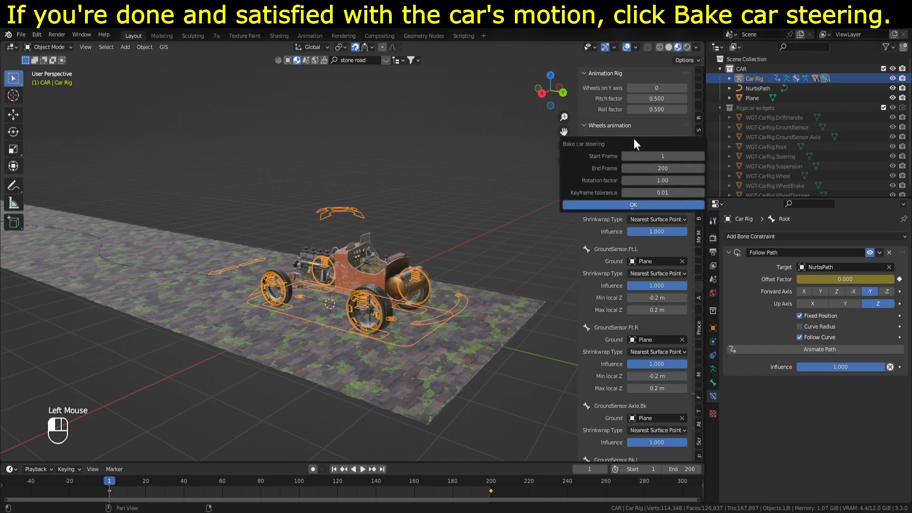
left_click(641, 204)
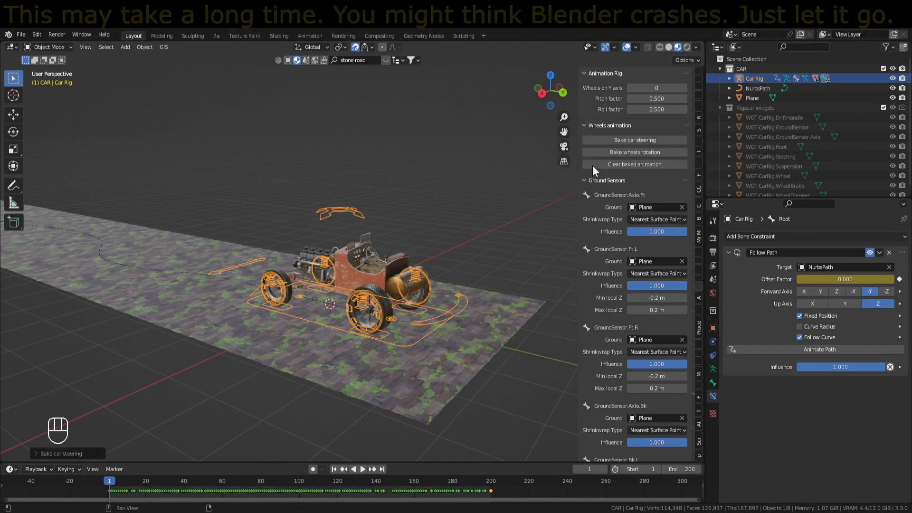
scroll(330, 487, "up", 2)
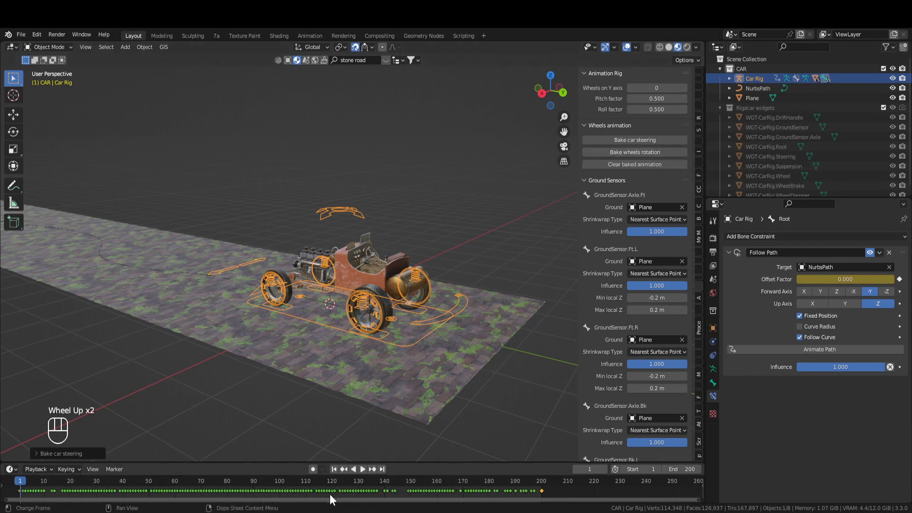
left_click(646, 153)
left_click(643, 208)
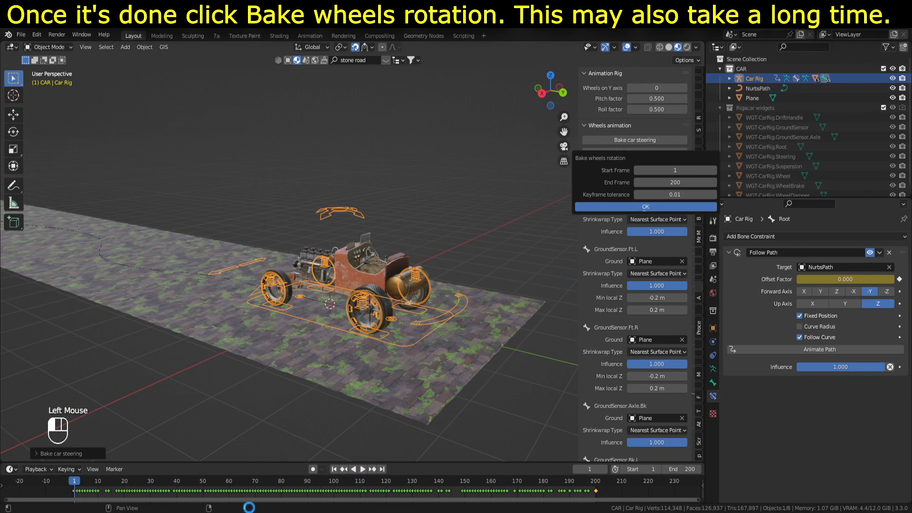
- Add a camera to the scene and look through it as the active camera
middle_click_drag(333, 381, 320, 318)
left_click(128, 49)
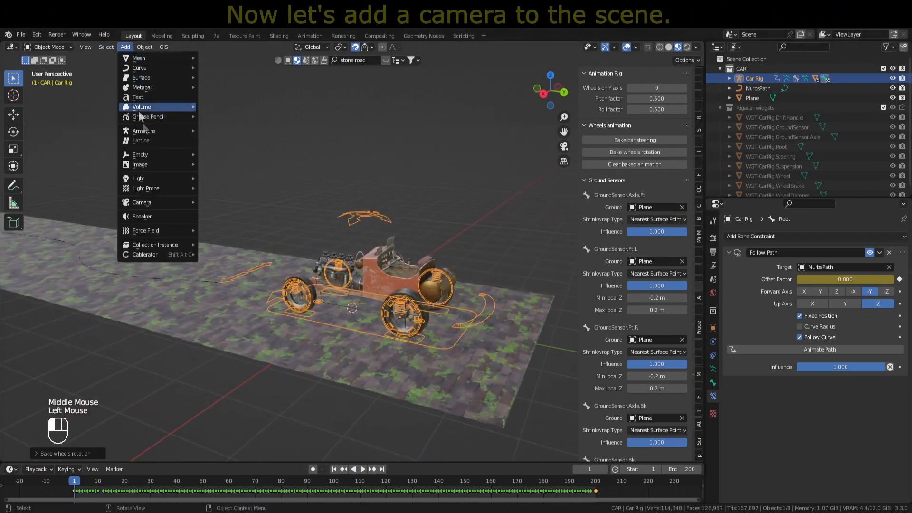
mouse_move(161, 204)
left_click(222, 203)
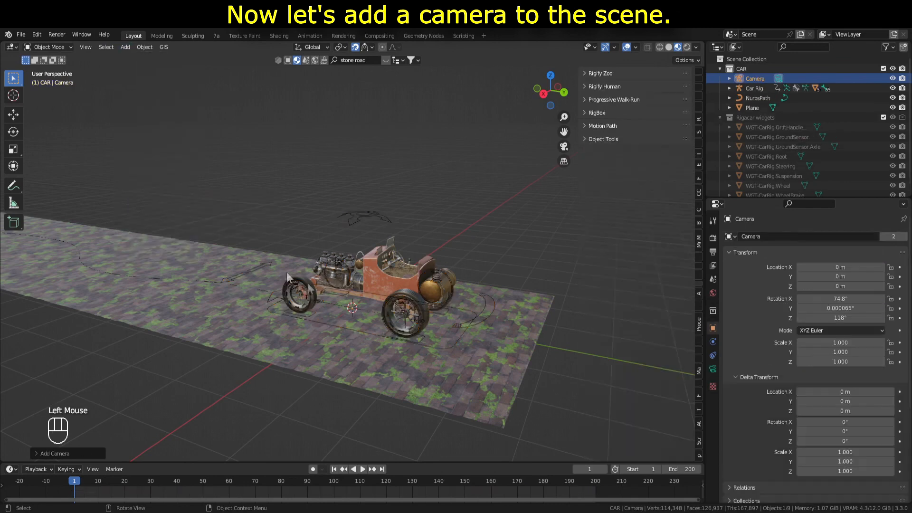
key("ctrl+KP_0")
scroll(327, 280, "down", 2)
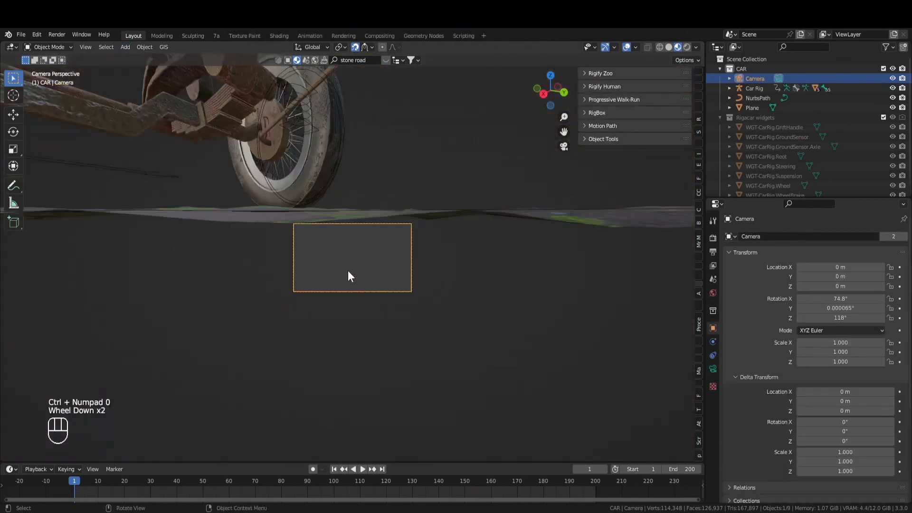
scroll(352, 269, "up", 4)
- Lock the camera to the view and move it until the whole car is framed from its side
key("n")
key("n")
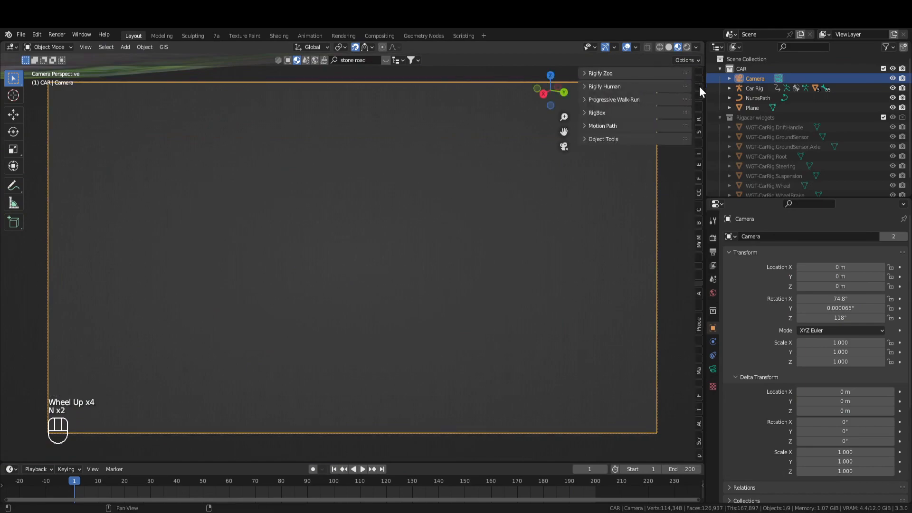
left_click(698, 88)
left_click(641, 198)
key("n")
scroll(391, 265, "down", 3)
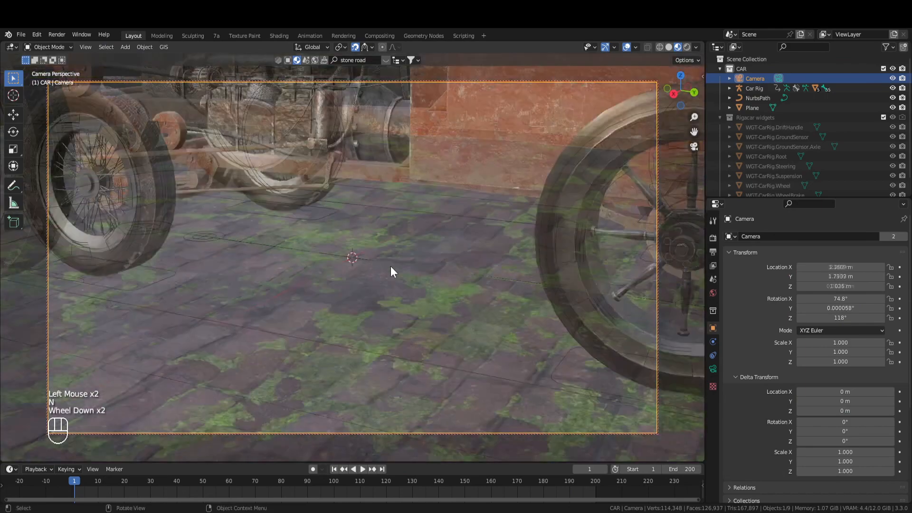
middle_click_drag(392, 255, 424, 330, "shift")
scroll(354, 293, "down", 1)
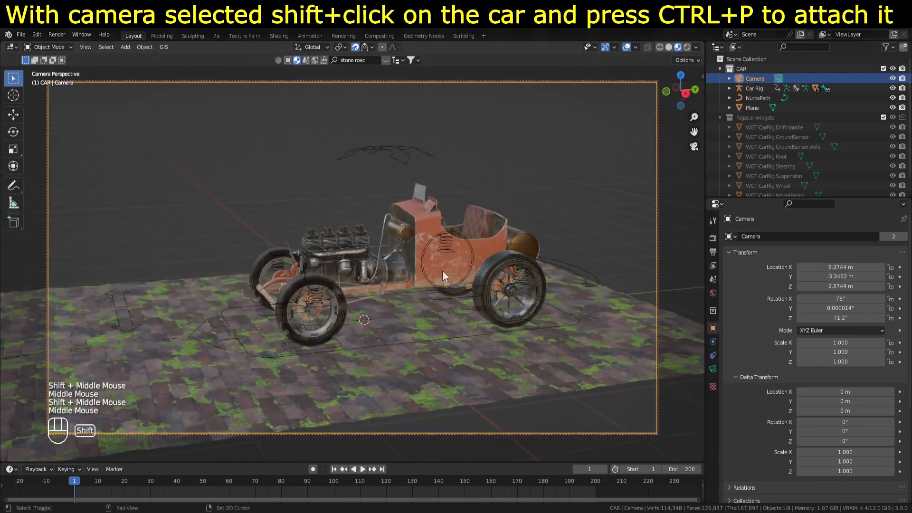
- Parent the camera to the CAR-Body object, keeping its transform
left_click(423, 218, "shift")
key("ctrl+p")
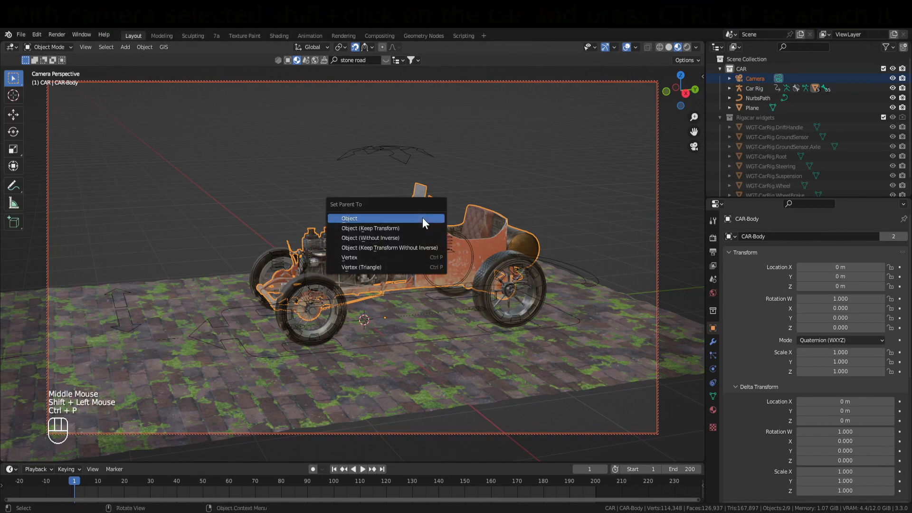
left_click(412, 227)
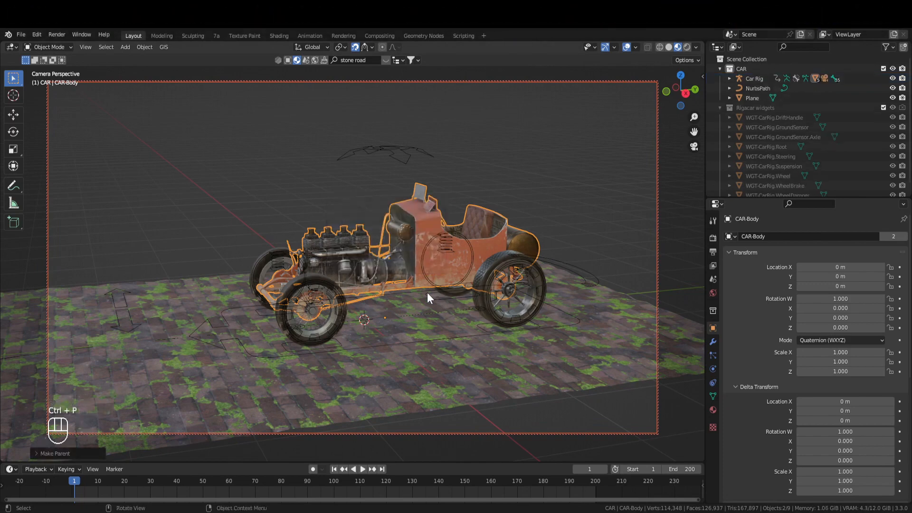
- Reposition the camera to a front three-quarter view of the car and play the animation through it to check the wheels
key("space")
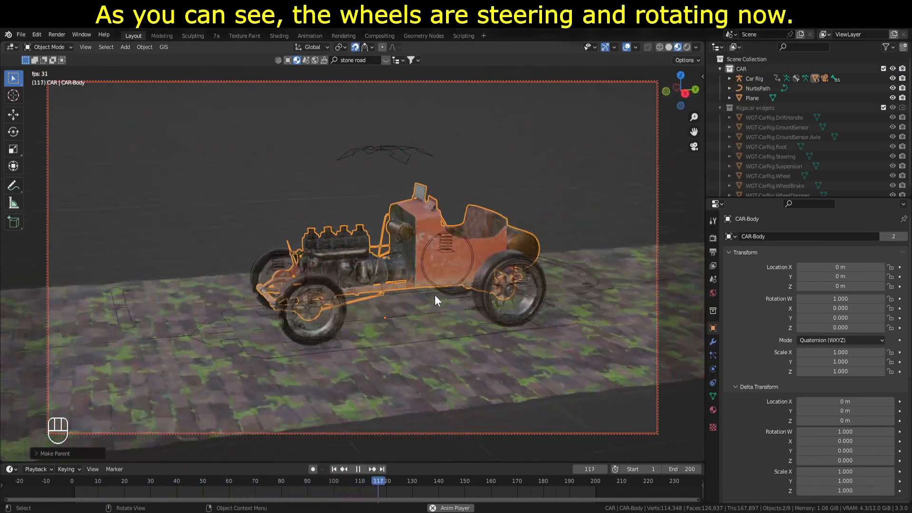
key("space")
middle_click_drag(540, 258, 413, 235)
key("space")
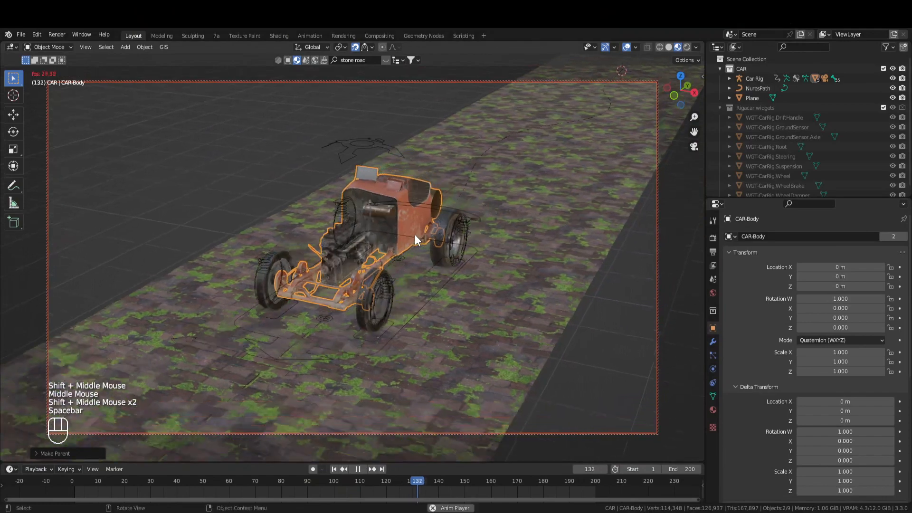
left_click(610, 310)
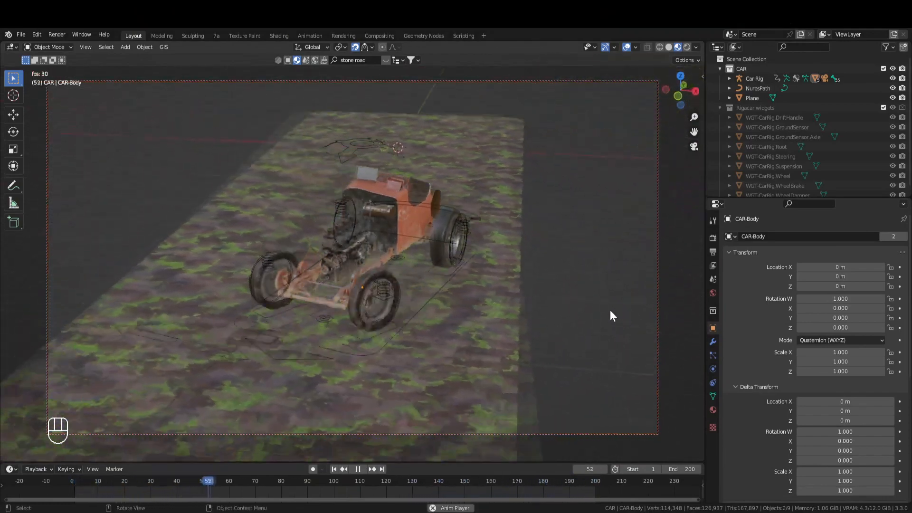
key("space")
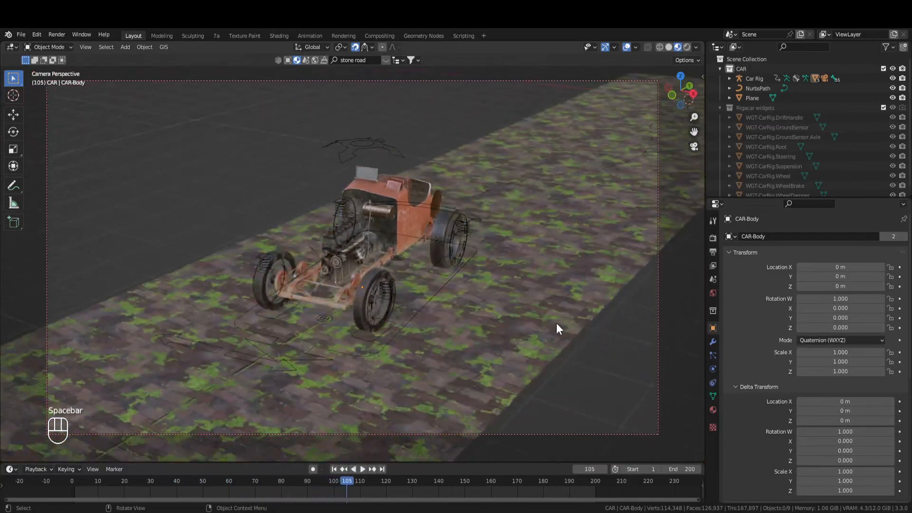
- Edit the road plane's mesh and circle-select a strip of vertices across the road beneath the car
left_click(557, 327)
key("KP_7")
scroll(561, 309, "down", 2)
middle_click_drag(561, 309, 411, 261)
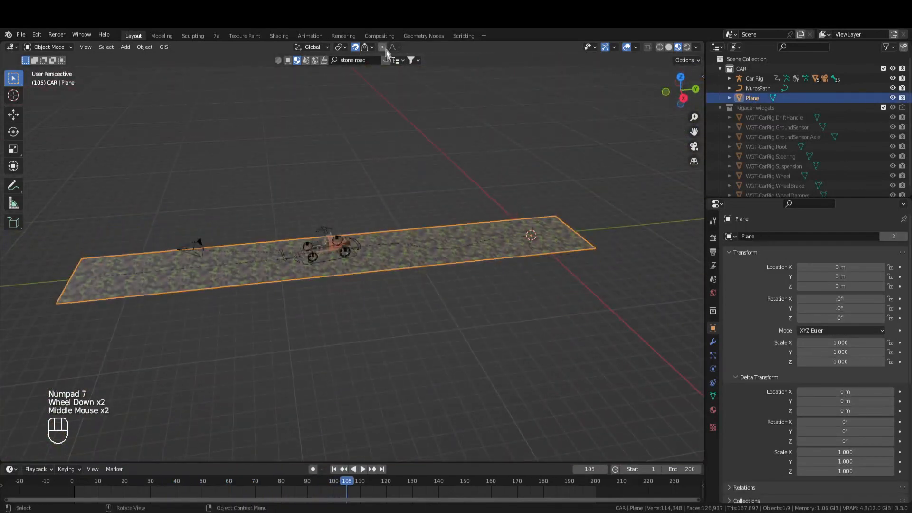
key("Tab")
scroll(342, 291, "up", 2)
middle_click_drag(342, 291, 416, 348)
scroll(398, 331, "up", 1)
key("1")
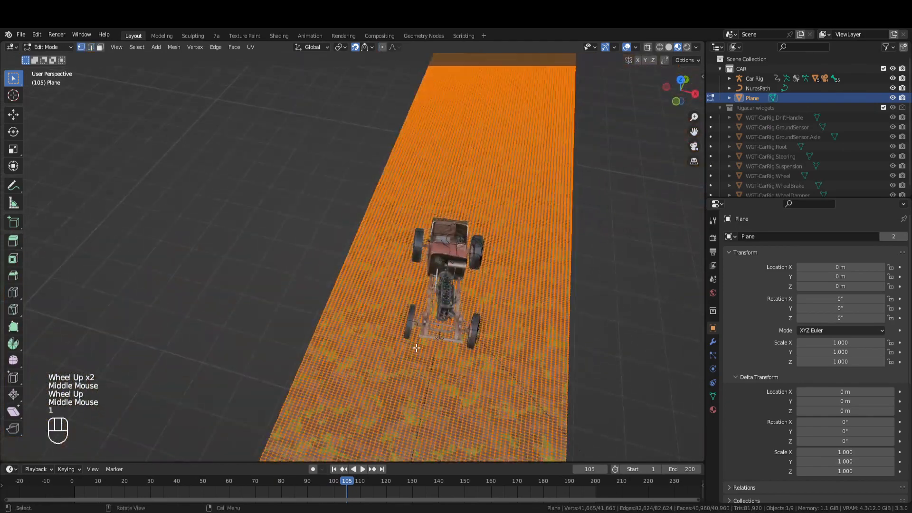
left_click(388, 288)
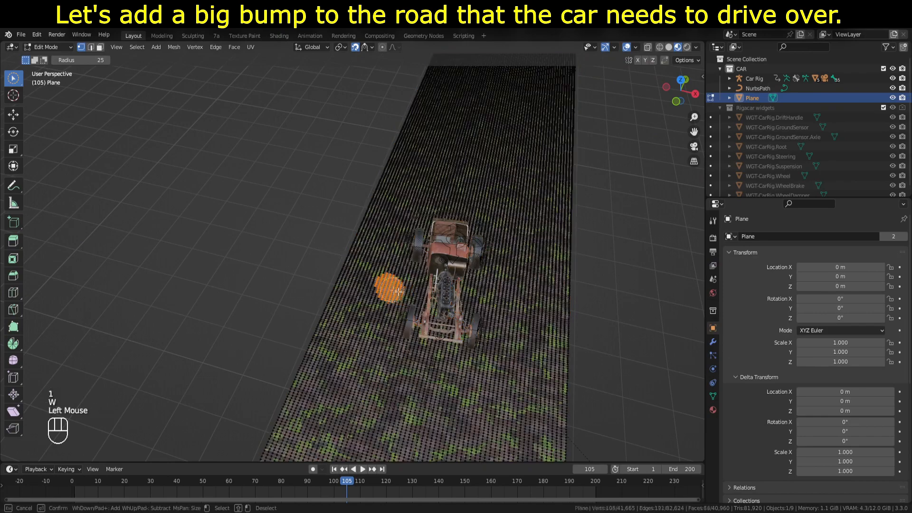
middle_click_drag(660, 338, 560, 300)
middle_click_drag(395, 316, 424, 347, "shift")
key("g")
key("z")
scroll(388, 336, "up", 1)
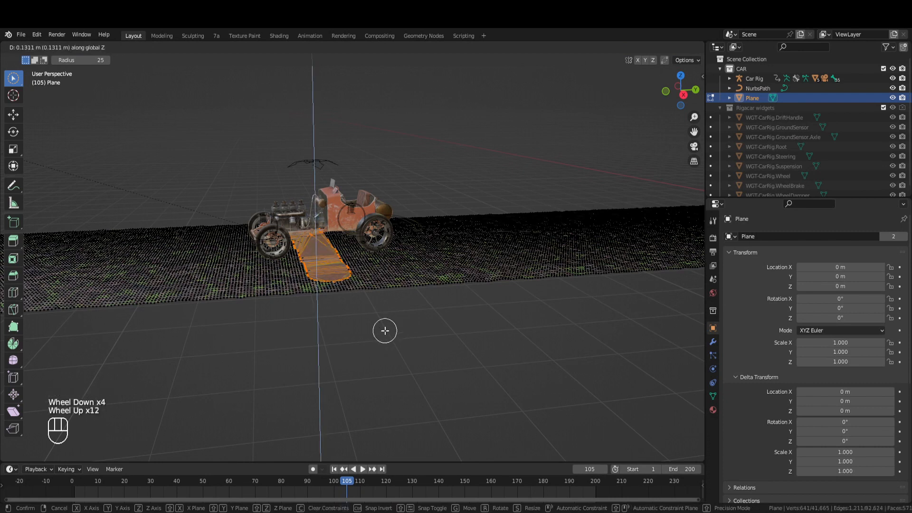
key("Escape")
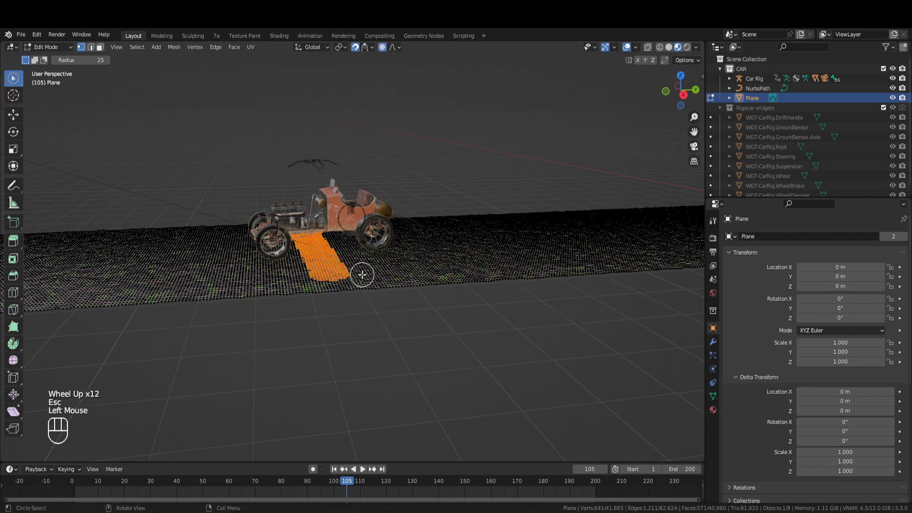
- Try raising the selected road strip along Z with smooth proportional editing at a size of about 2.9 m, and undo the move
key("g")
key("z")
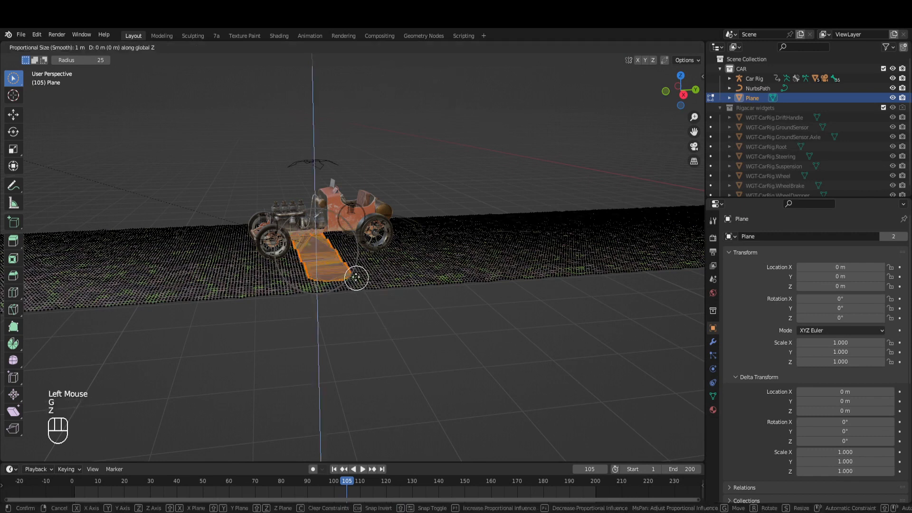
scroll(356, 277, "down", 5)
scroll(356, 276, "down", 6)
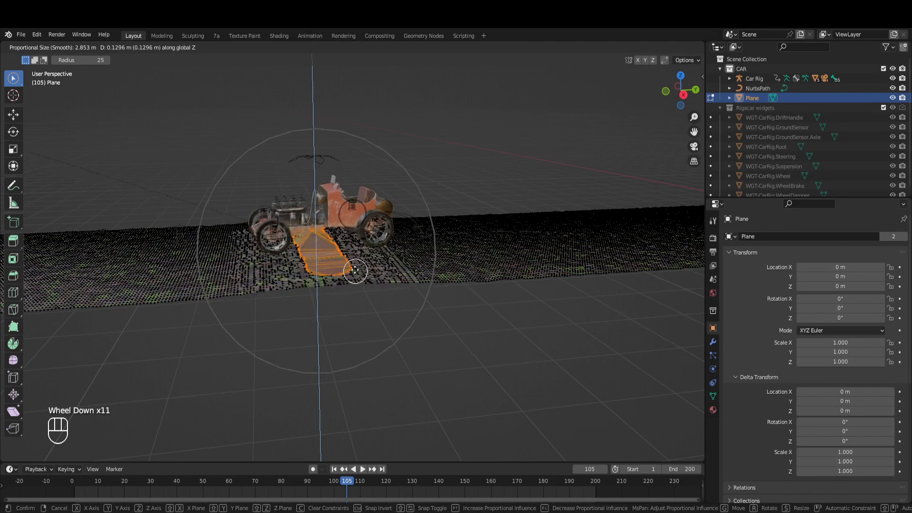
left_click(353, 263)
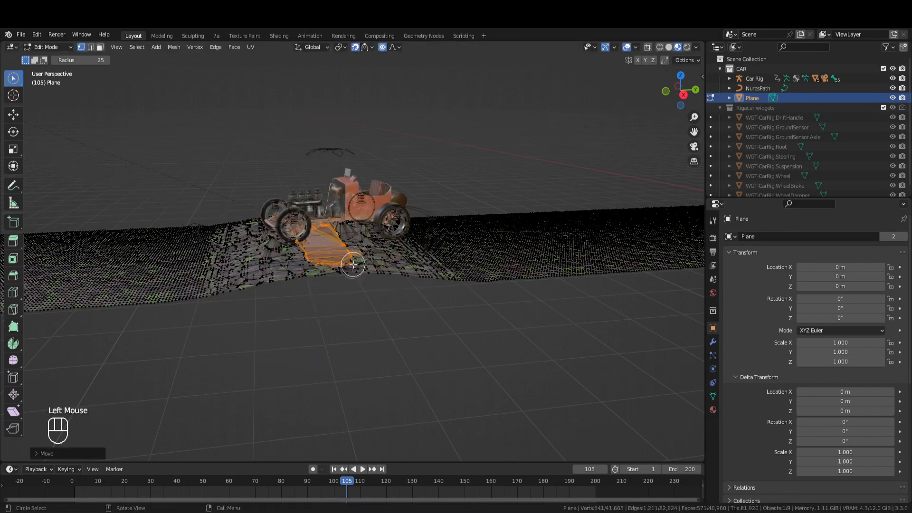
scroll(423, 323, "up", 3)
middle_click_drag(421, 321, 394, 300)
key("ctrl+z")
key("g")
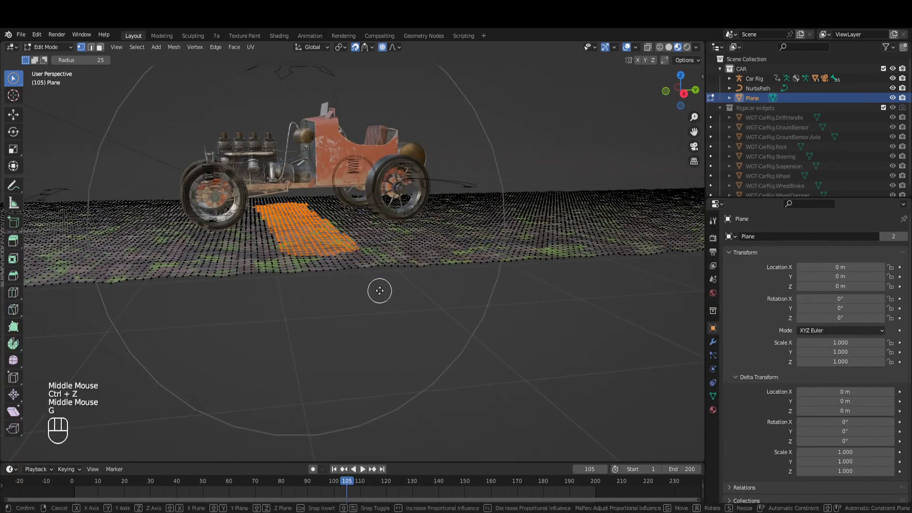
key("z")
right_click(390, 312)
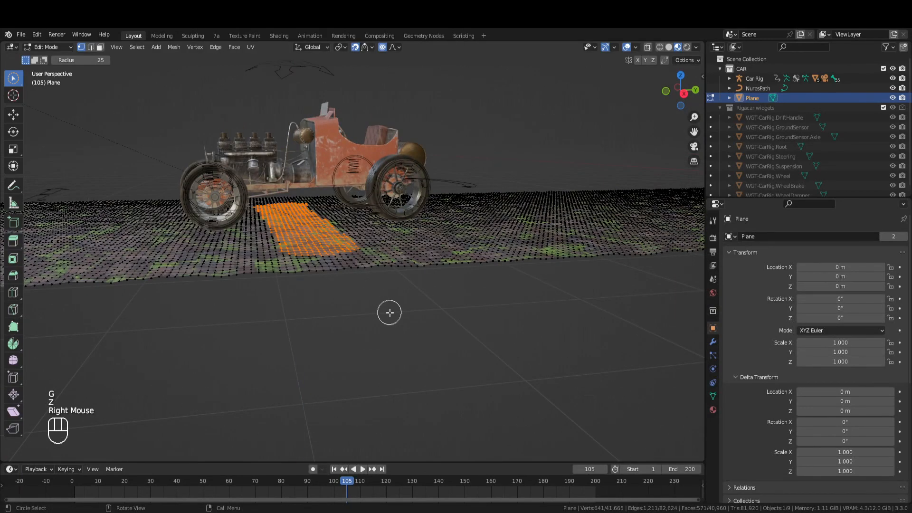
- Raise the selected road strip about 0.23 m along Z with smooth proportional editing at a size of about 2.4 m
key("g")
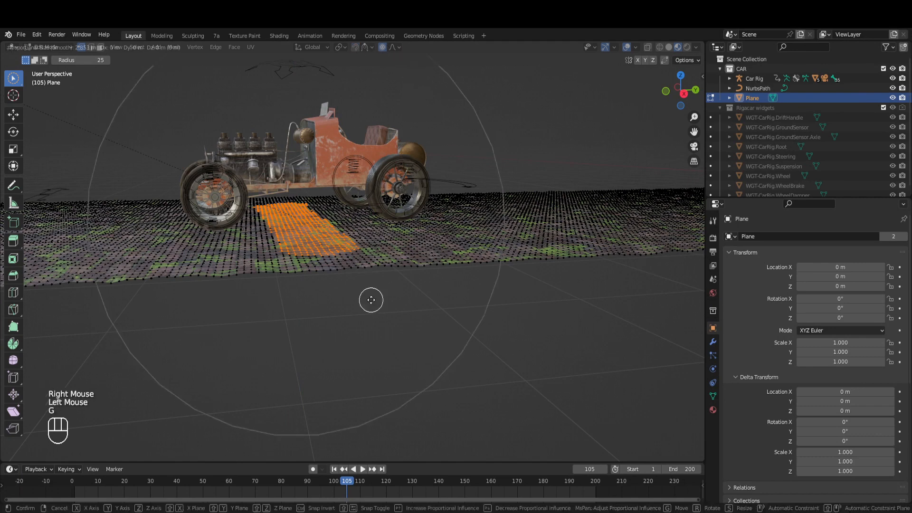
key("z")
scroll(370, 288, "up", 7)
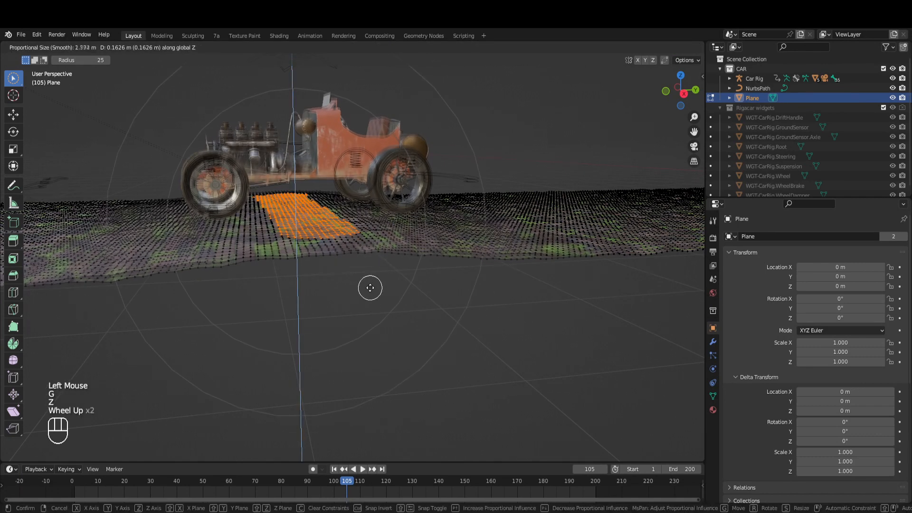
scroll(369, 282, "down", 8)
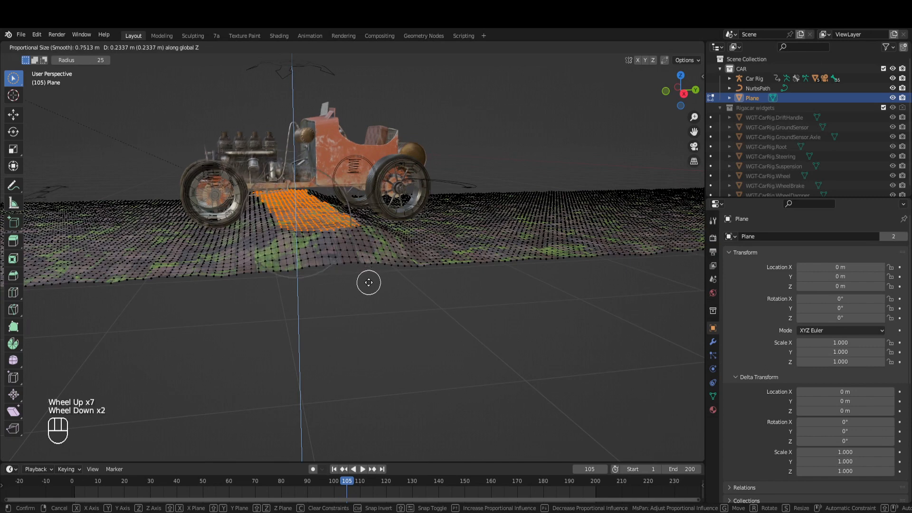
scroll(369, 282, "down", 3)
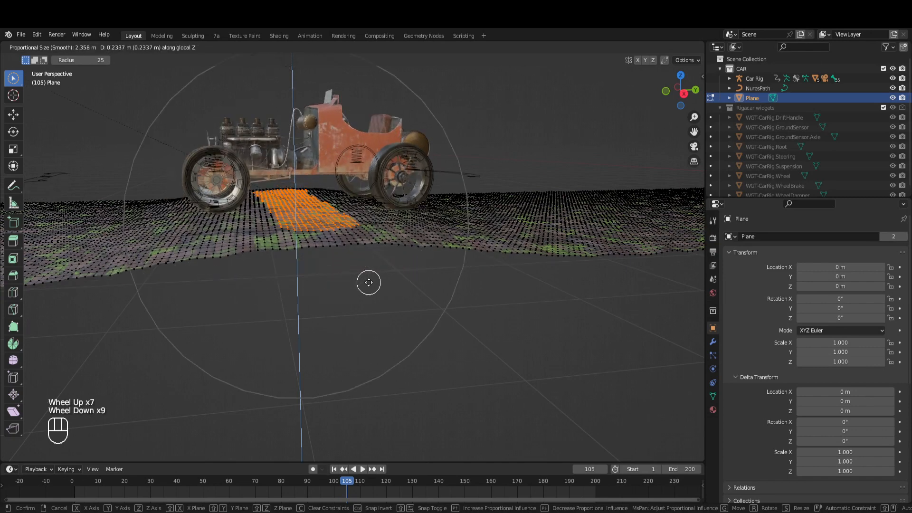
left_click(368, 283)
- Raise a vertex patch near the road's far end along Z with a proportional size of about 3.1 m, and return to Object Mode
scroll(448, 307, "down", 2)
middle_click_drag(448, 308, 377, 336)
left_click(496, 344)
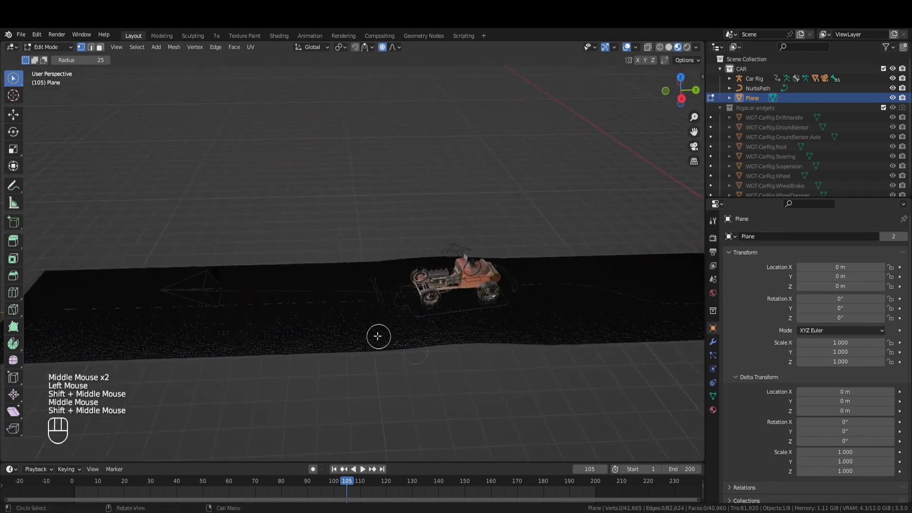
left_click(208, 307)
key("g")
key("z")
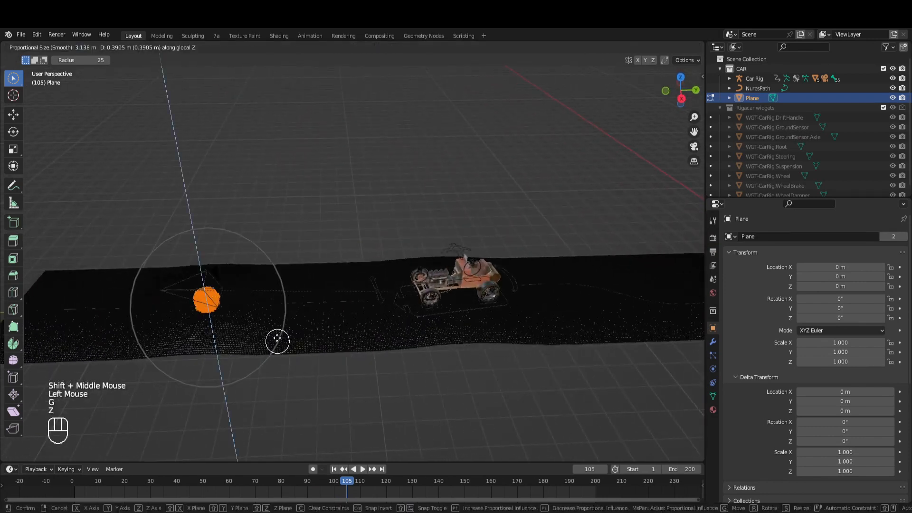
left_click(275, 332)
middle_click_drag(362, 391, 405, 368)
key("Tab")
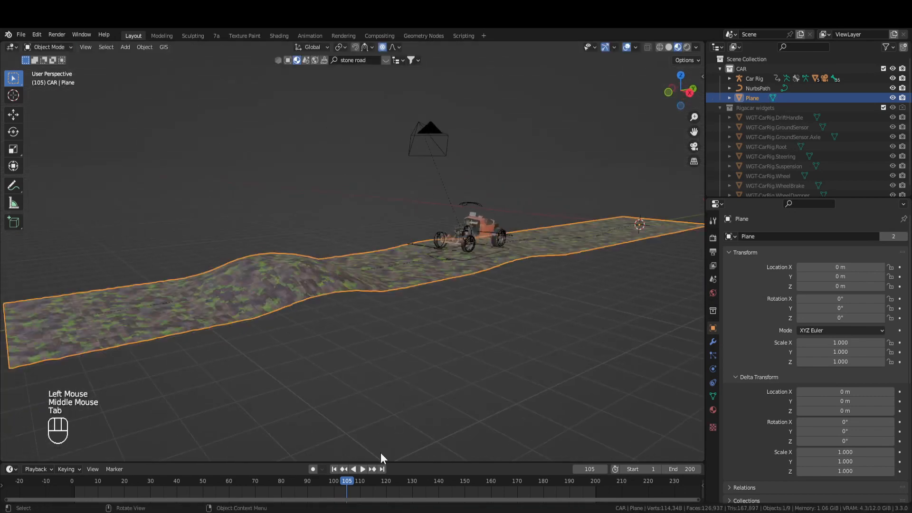
- Play the animation to check how the car drives over the raised bumps
left_click(363, 469)
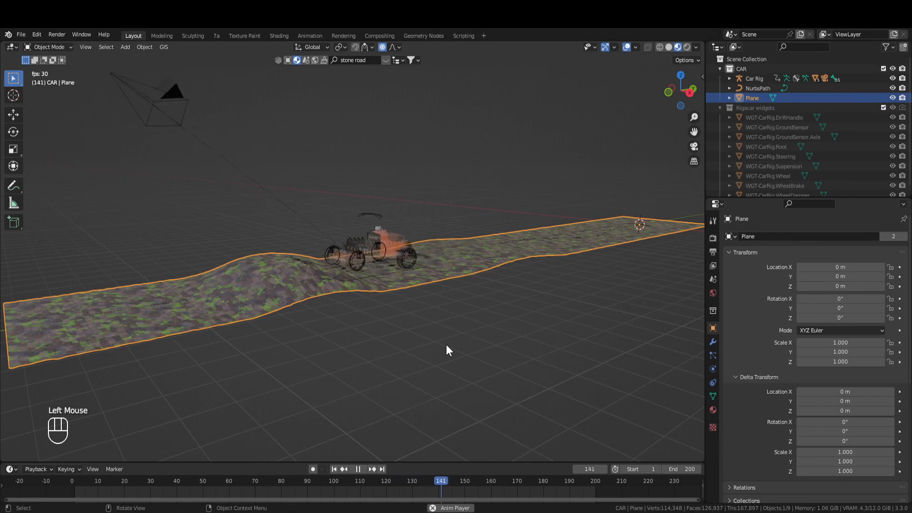
key("space")
middle_click_drag(383, 344, 344, 374)
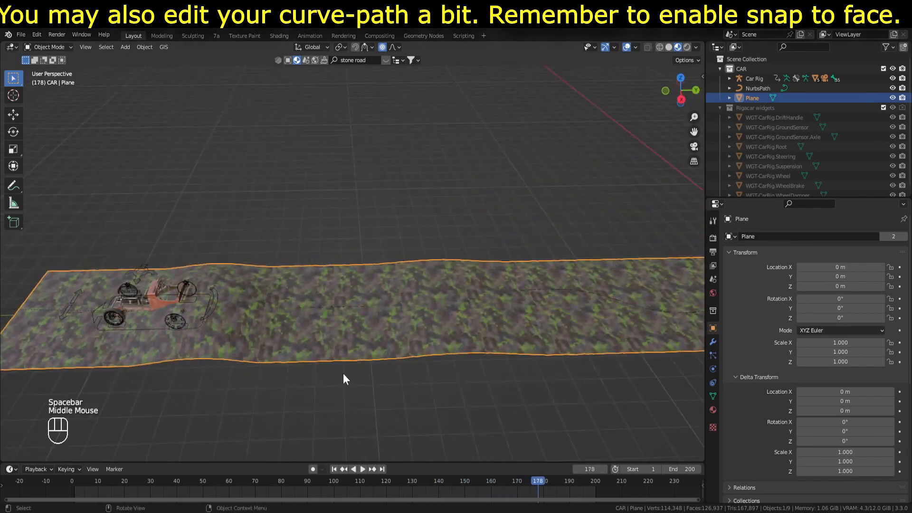
- Edit the NurbsPath curve with snapping on and move the control point under the car along Z onto the road
left_click(341, 306)
middle_click_drag(341, 309, 357, 346)
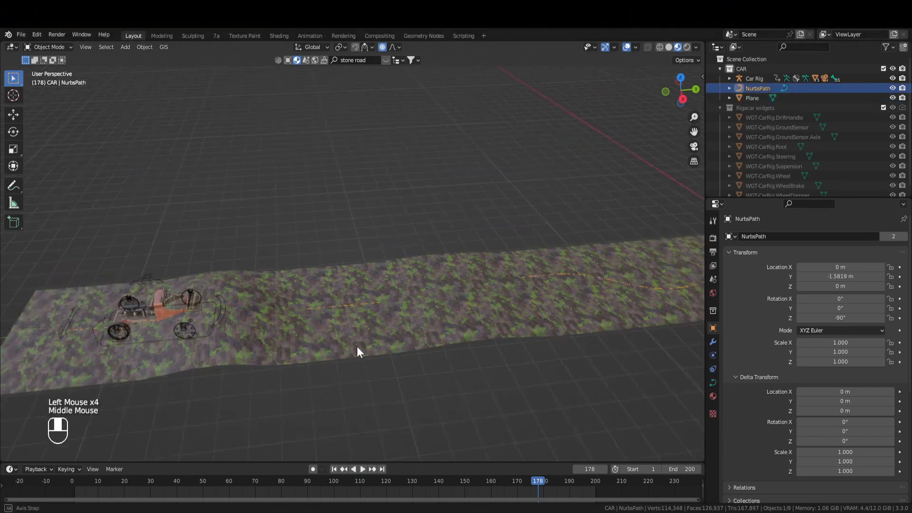
key("Tab")
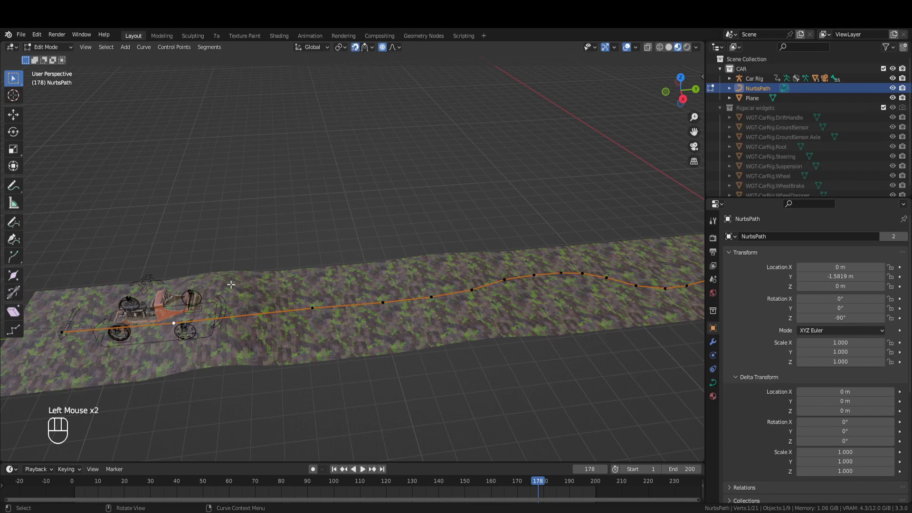
key("g")
key("z")
left_click(200, 316)
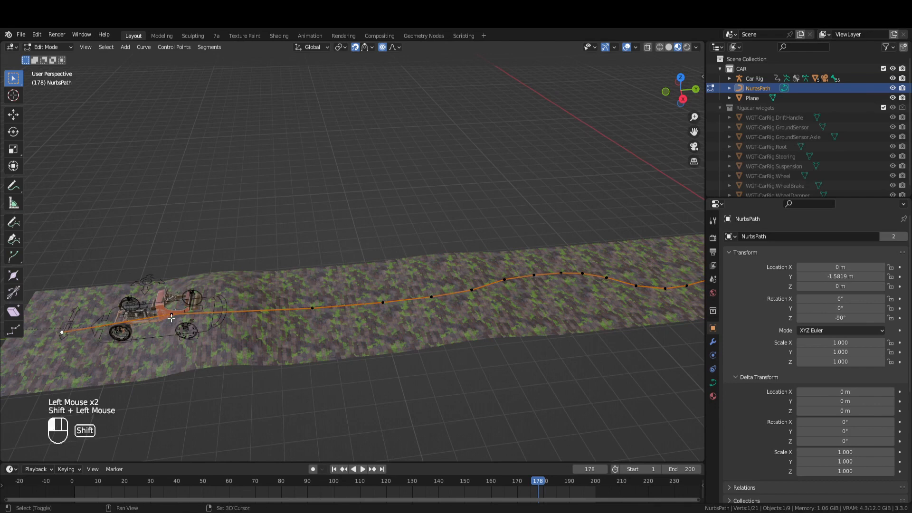
- In top view, move the path's last two control points about 4.6 m back along the road in Y
key("KP_7")
middle_click_drag(358, 313, 285, 280, "shift")
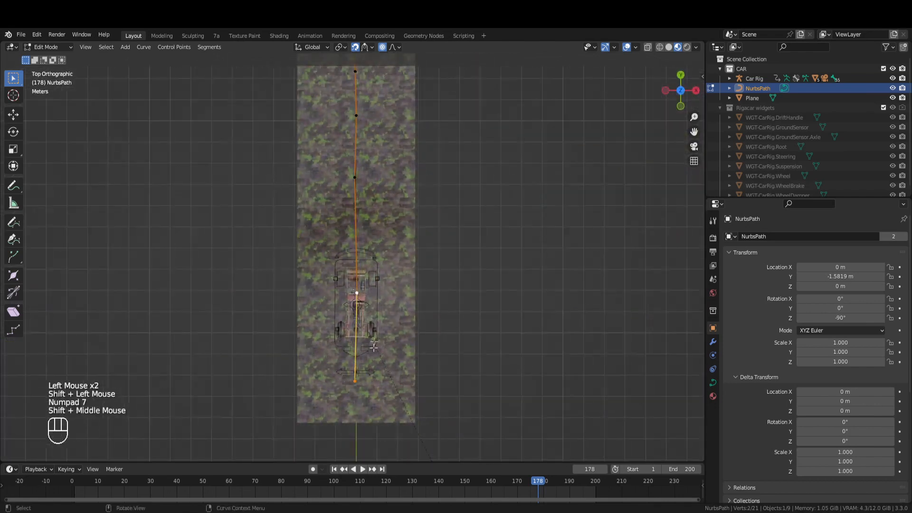
key("g")
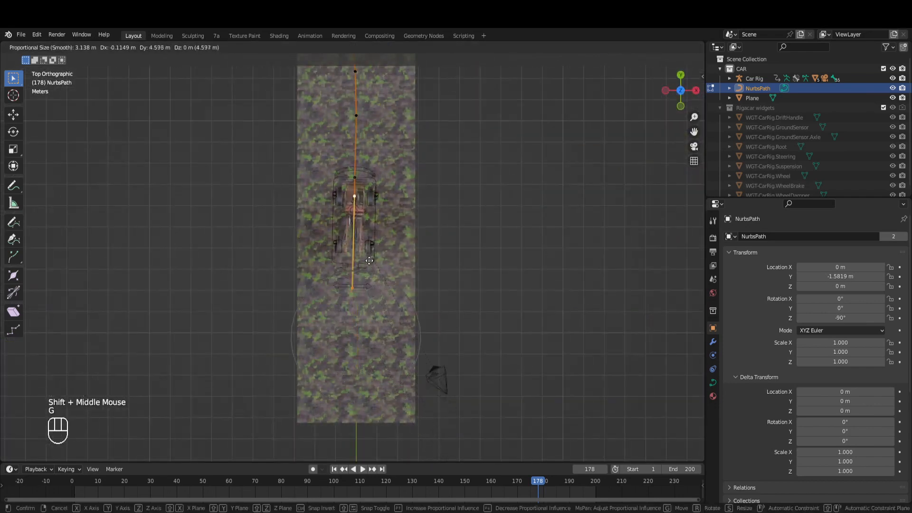
left_click(370, 258)
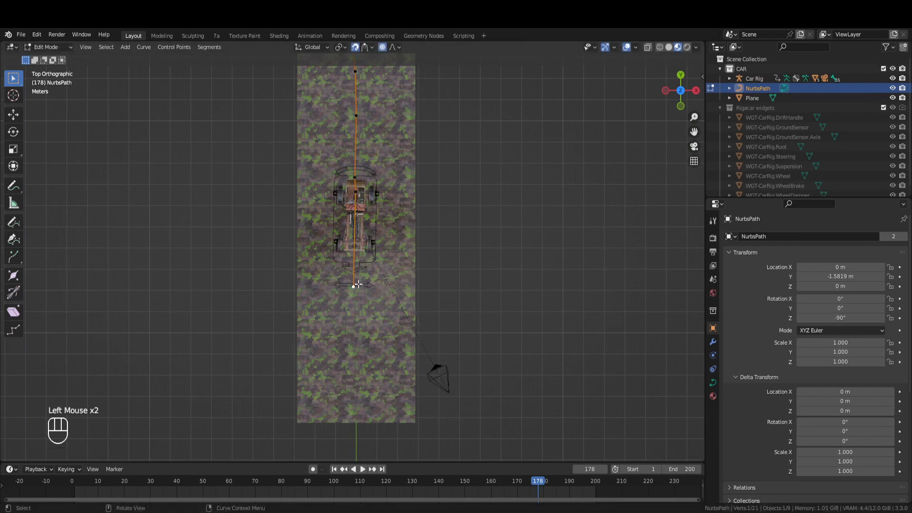
- Move the path's end control point about 3.9 m along Y and extrude a new point about 1.1 m towards the road's end
key("g")
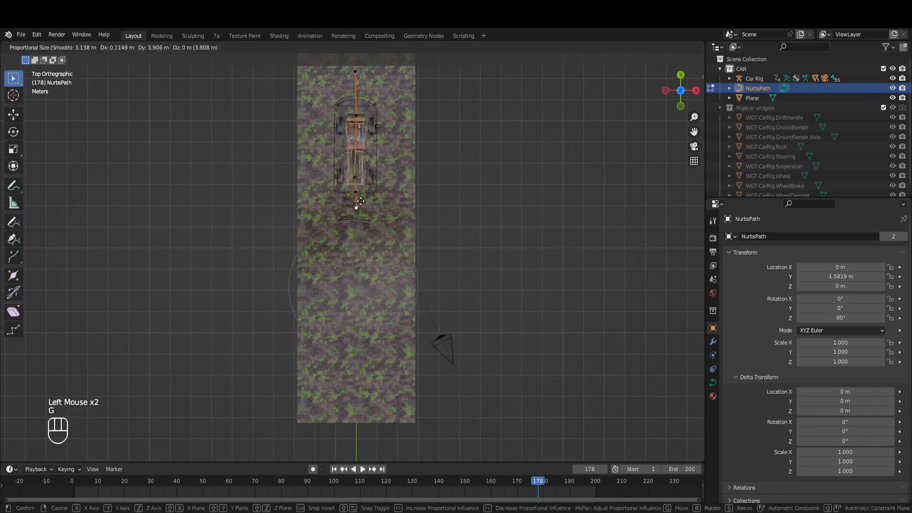
left_click(361, 200)
key("e")
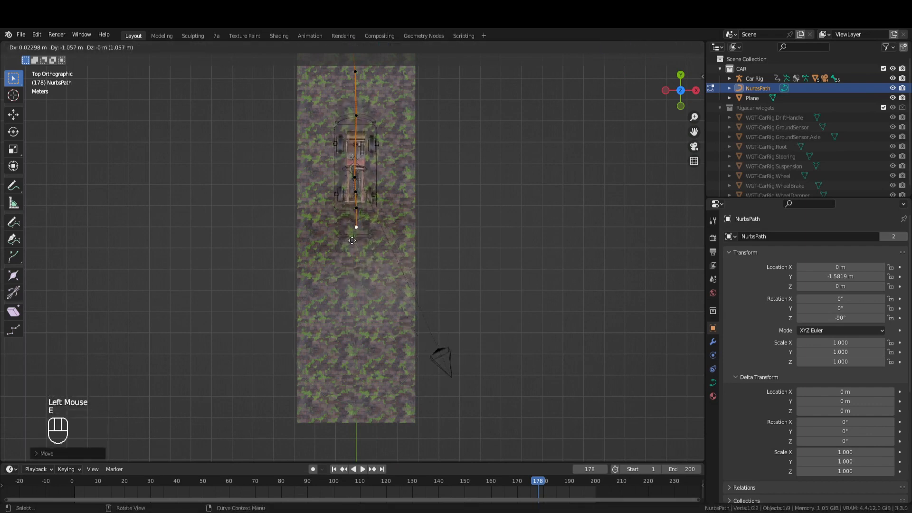
left_click(353, 241)
- Adjust the height of the control point near the car's front wheels along Z with a proportional size of about 3.1 m
middle_click_drag(353, 240, 371, 249, "shift")
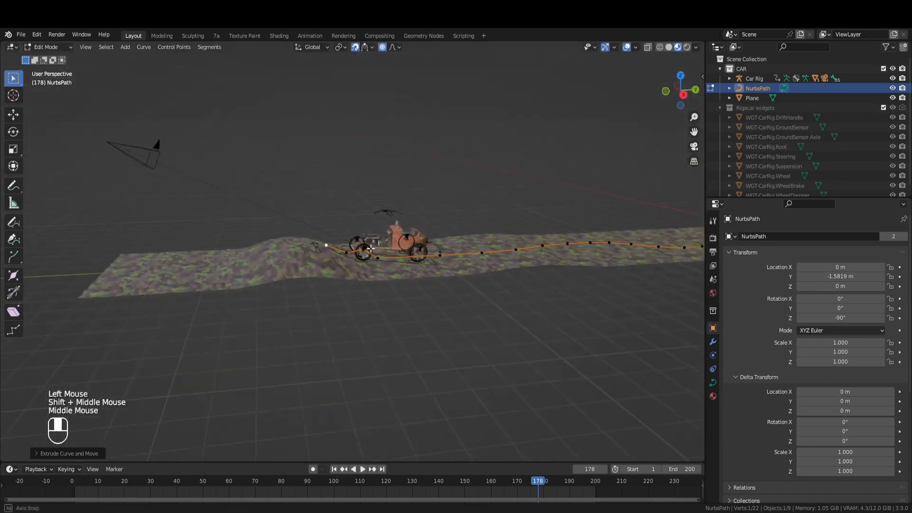
left_click(362, 247)
key("g")
key("z")
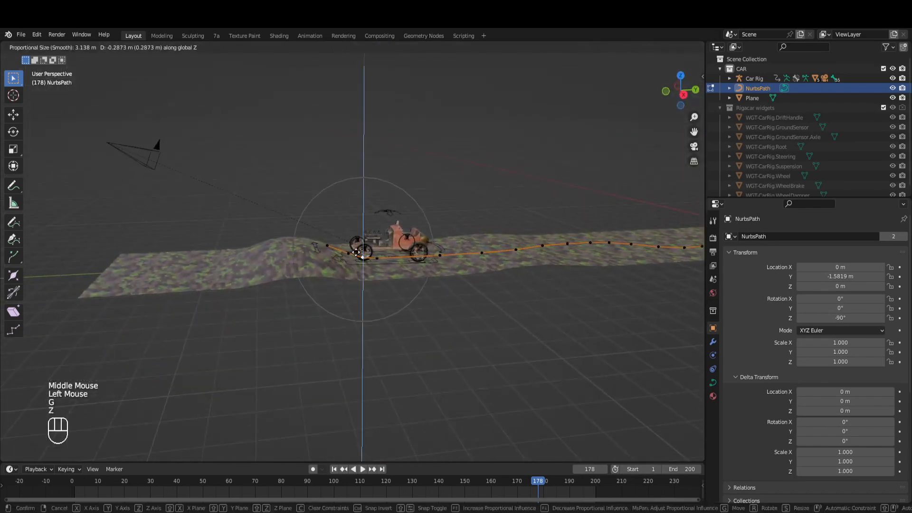
right_click(349, 237)
key("g")
key("z")
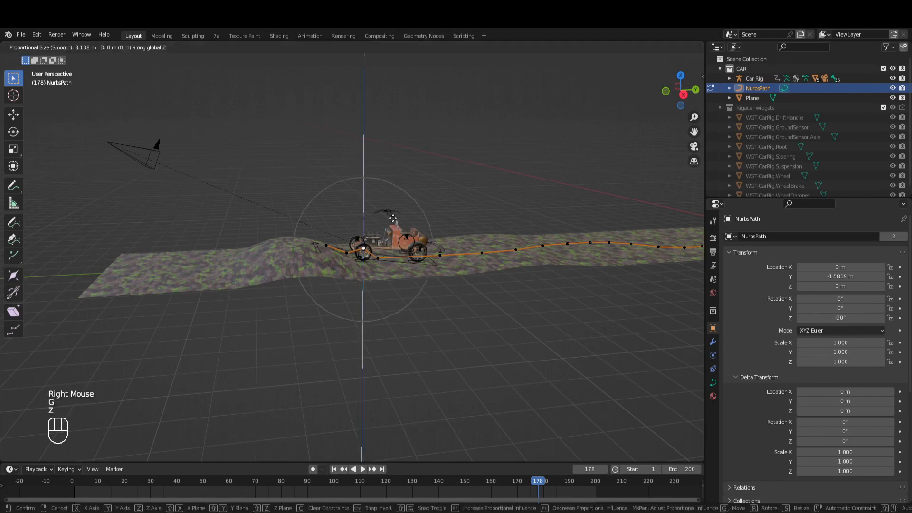
left_click(386, 233)
- Fit the next three control points behind the car to the road surface, shifting the first one along Z
left_click(378, 259)
key("g")
key("z")
left_click(383, 270)
left_click(433, 253)
key("g")
left_click(435, 249)
left_click(480, 248)
key("g")
left_click(513, 246)
- Adjust the heights of two neighbouring control points farther behind the car along Z to follow the road
middle_click_drag(513, 246, 469, 269)
left_click(511, 307)
key("g")
key("z")
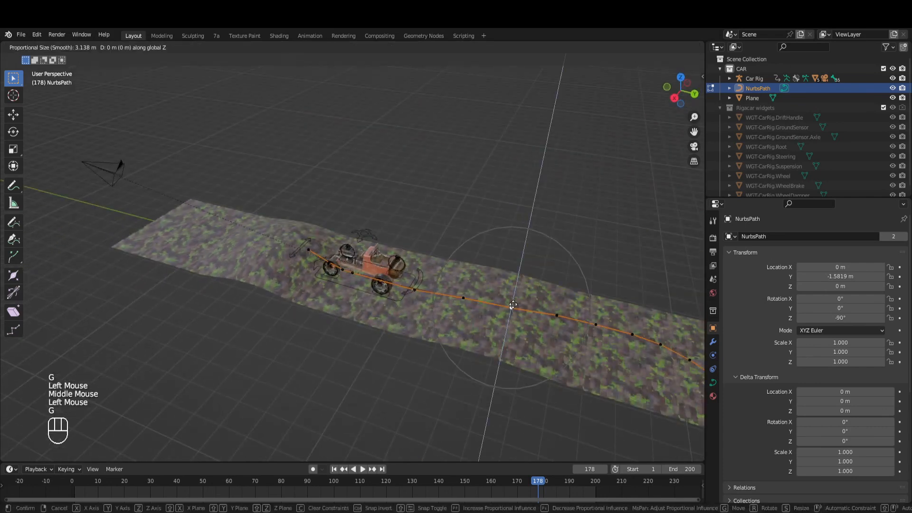
left_click(511, 309)
left_click(558, 318)
key("g")
key("z")
left_click(556, 324)
- Reposition two more control points farther along the path to match the bumps, constraining the second move to Z
middle_click_drag(556, 324, 476, 218, "shift")
left_click(476, 217)
key("g")
left_click(475, 216)
left_click(478, 215)
key("g")
key("z")
left_click(483, 224)
- In top view, extrude eight more control points from the path's end over the large bump to the road's end
middle_click_drag(483, 224, 361, 240, "shift")
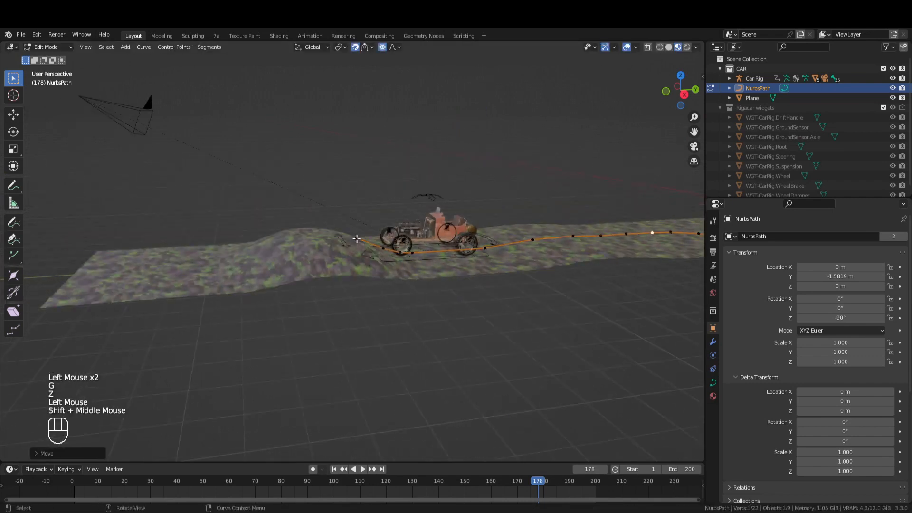
key("KP_7")
middle_click_drag(436, 288, 371, 234, "shift")
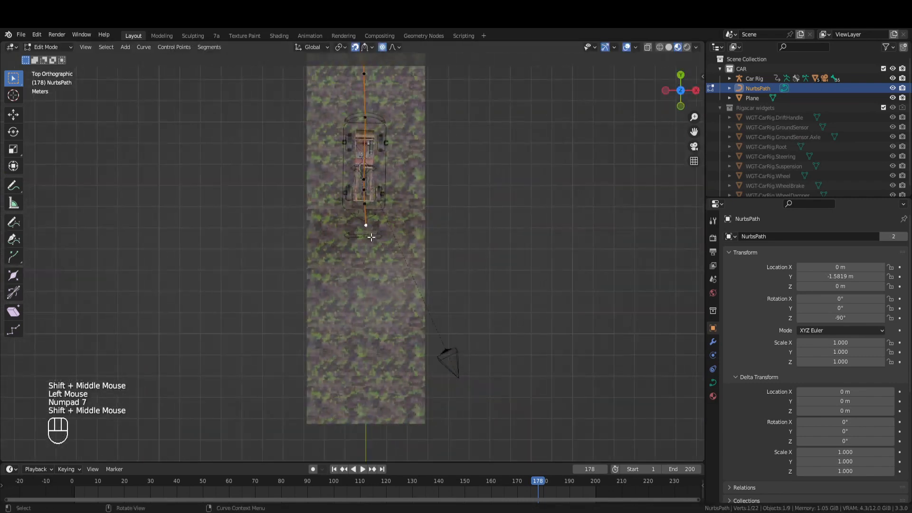
key("e")
left_click(374, 253)
key("e")
key("e")
left_click(387, 292)
key("e")
left_click(384, 316)
key("e")
left_click(371, 341)
key("e")
left_click(367, 352)
key("e")
left_click(357, 378)
key("e")
left_click(348, 408)
key("e")
middle_click_drag(489, 311, 388, 236)
middle_click_drag(471, 270, 418, 288)
middle_click_drag(418, 288, 410, 294)
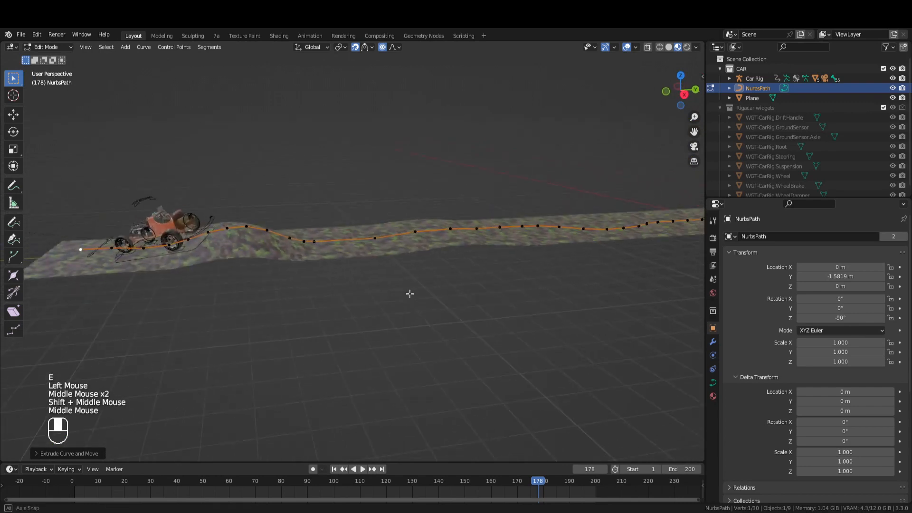
- Return to Object Mode and play the animation, viewing the car's drive over the bumps through the camera
key("Tab")
key("space")
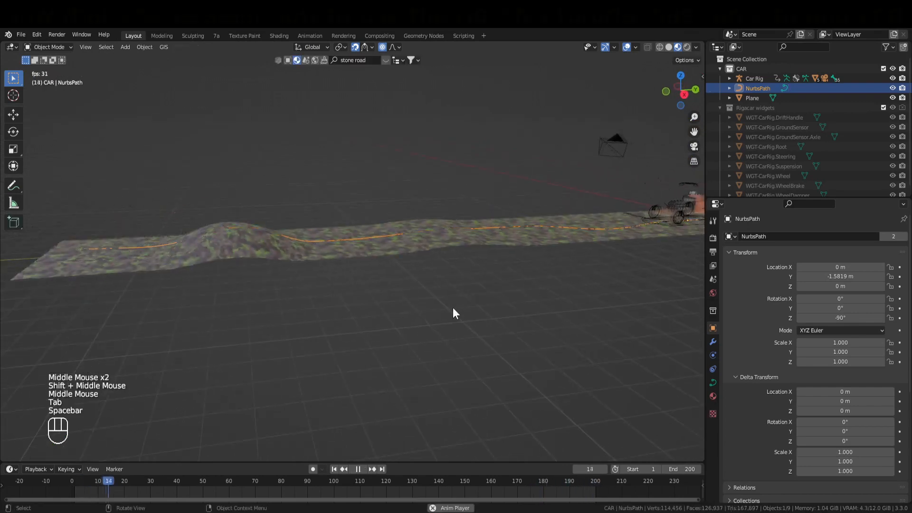
middle_click_drag(475, 298, 539, 305)
scroll(512, 285, "up", 2)
key("KP_0")
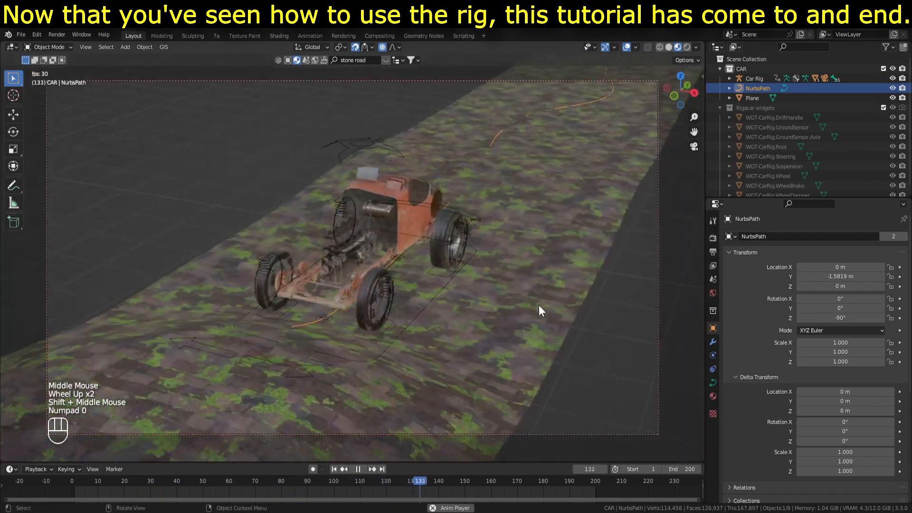
scroll(531, 296, "down", 2)
scroll(528, 296, "up", 1)
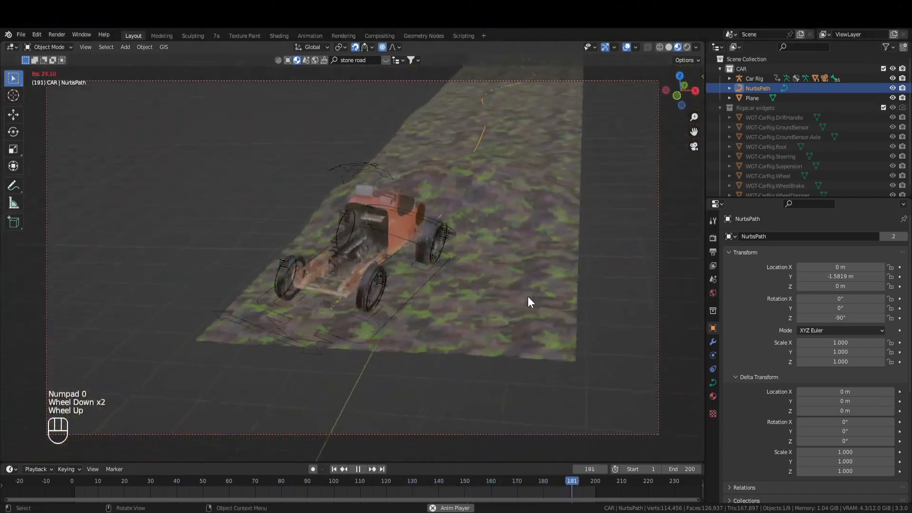
mouse_move(528, 296)
middle_mouse_down("shift")
mouse_move(546, 279)
mouse_move(385, 335)
mouse_move(547, 249)
middle_mouse_up("shift")
key("space")
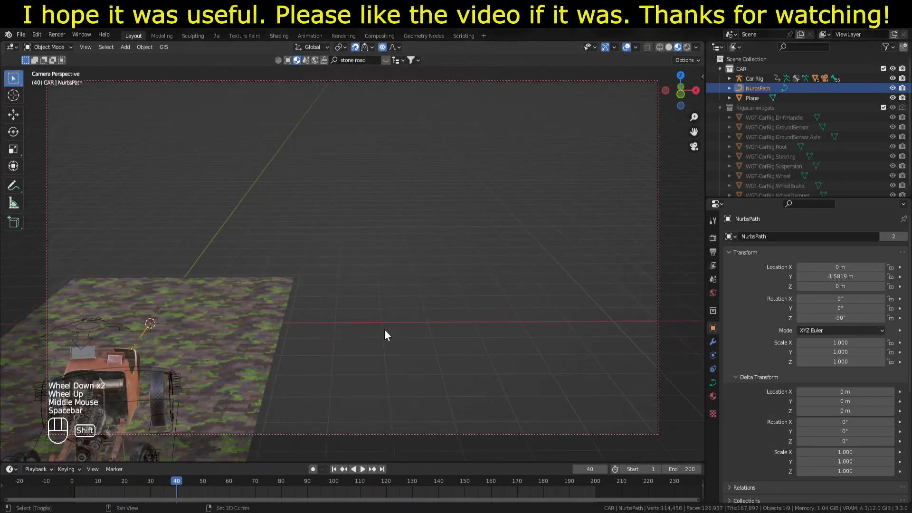
- Recentre the car in the camera view and replay the animation to check the drive
middle_click_drag(228, 356, 456, 199, "shift")
mouse_move(200, 368)
middle_mouse_down("shift")
mouse_move(265, 326)
mouse_move(403, 266)
mouse_move(414, 274)
middle_mouse_up("shift")
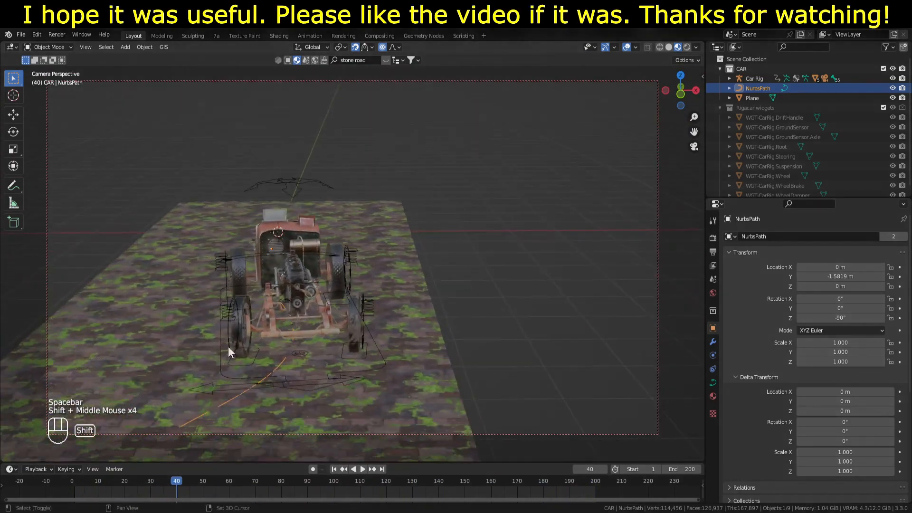
scroll(402, 266, "down", 2)
key("space")
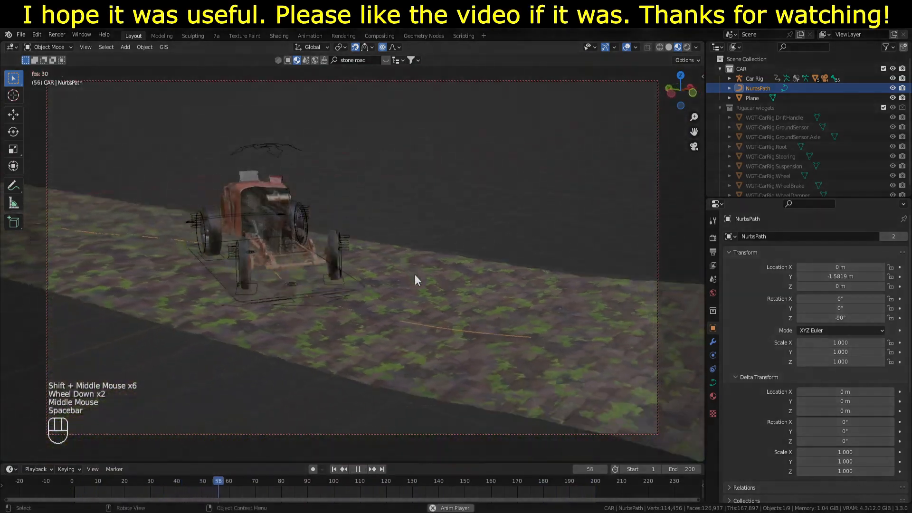